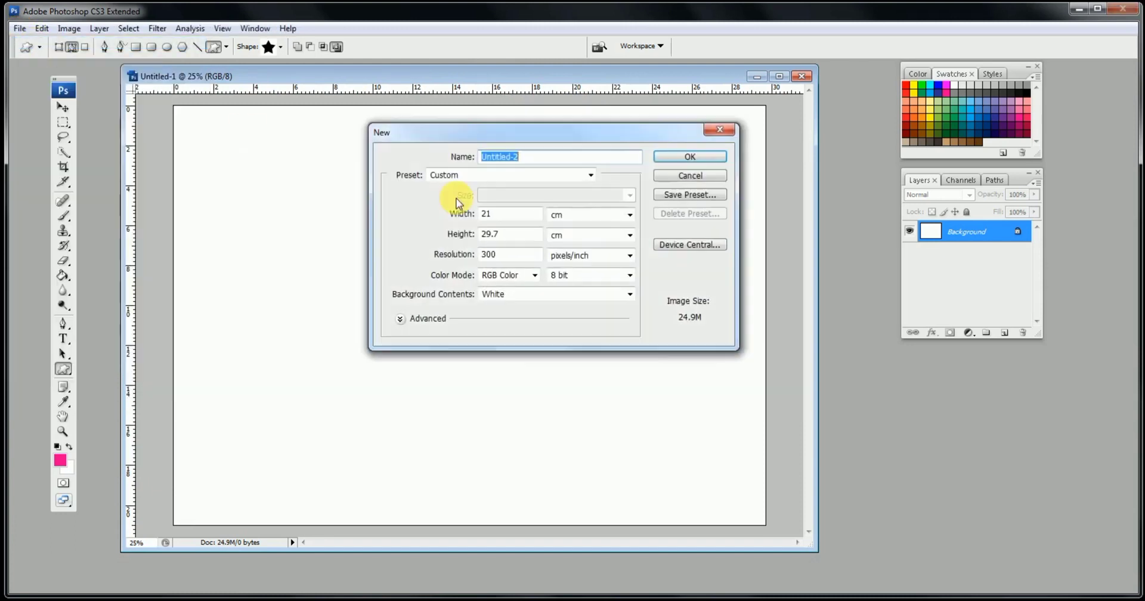
Create a new blank white document 5 cm wide and 5 cm high at 300 pixels/inch.
{"action": "left_click", "coordinate": [432, 215]}
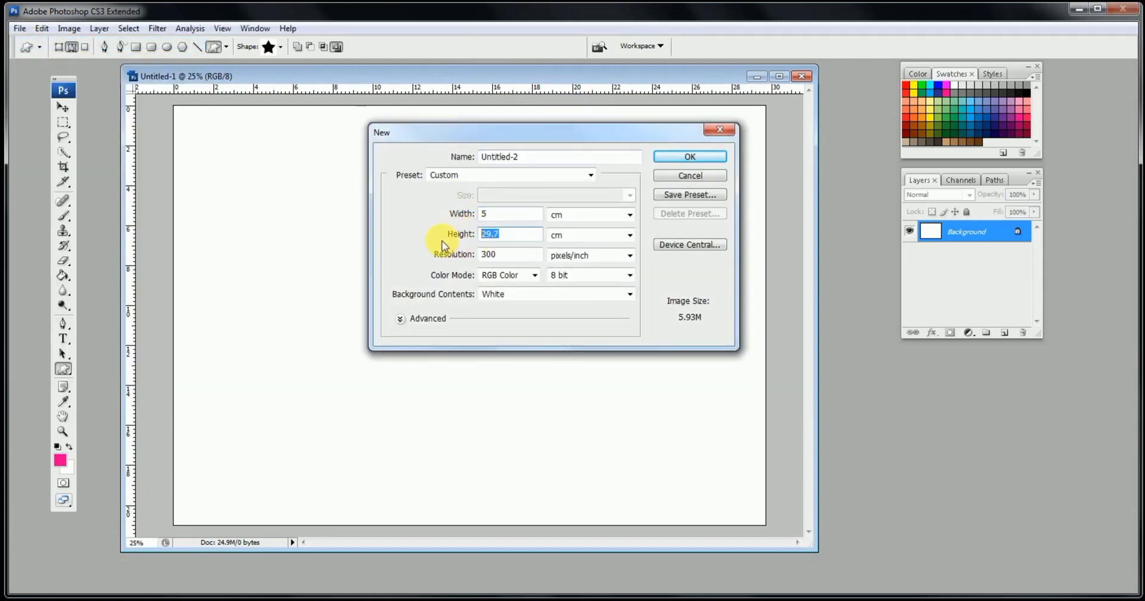
{"action": "left_click", "coordinate": [690, 156]}
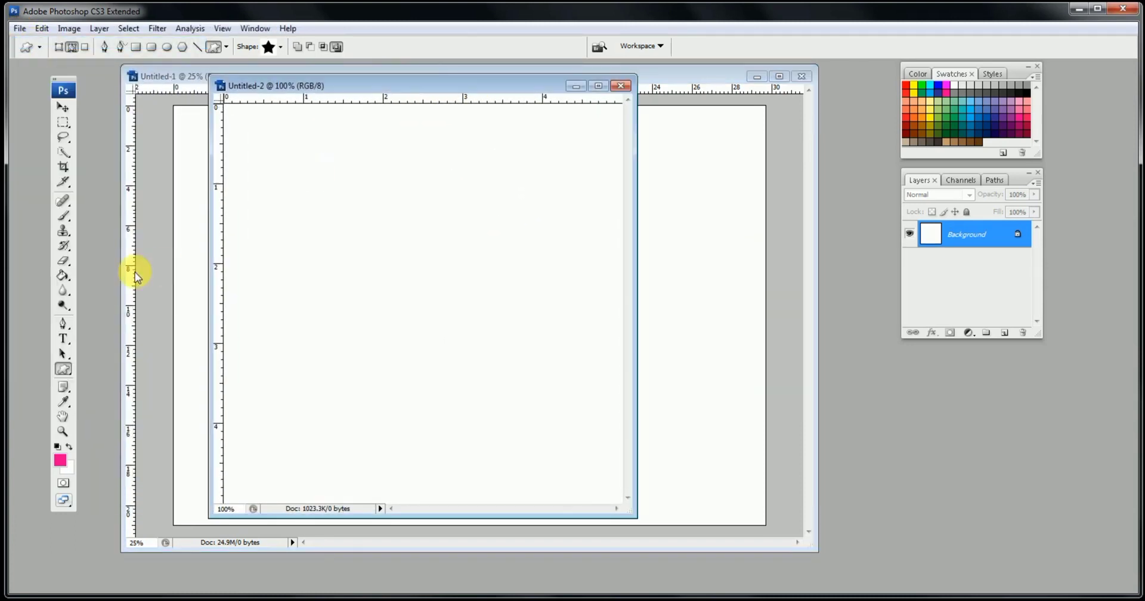
Draw a closed, slightly tilted heart-shaped path with the Pen tool, with a pointed tip curving near the bottom of the canvas.
{"action": "left_click", "coordinate": [63, 325]}
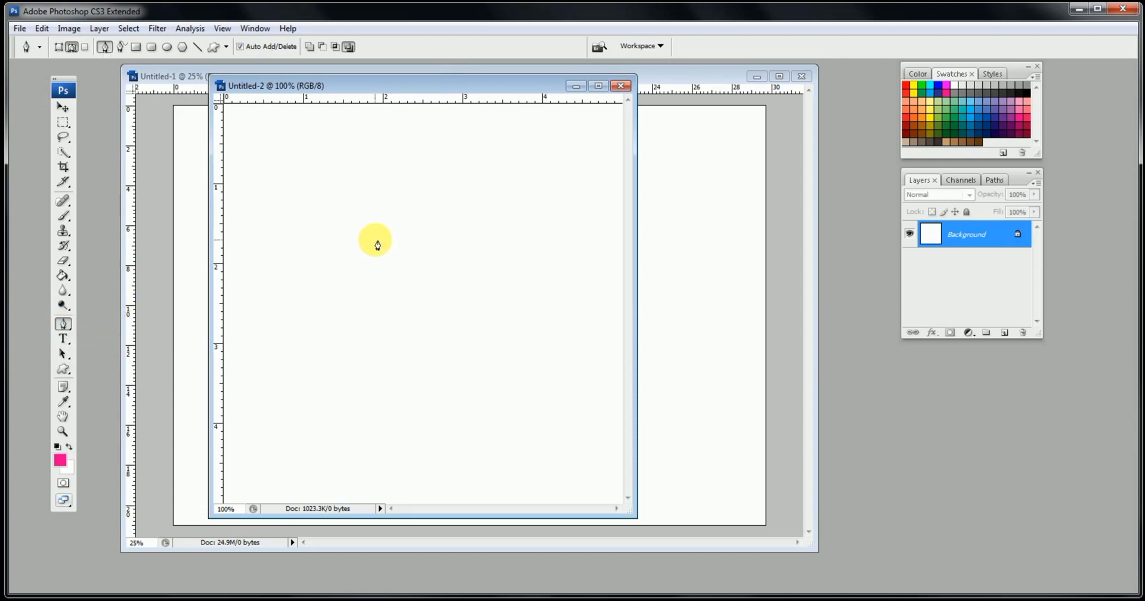
{"action": "left_click", "coordinate": [396, 194]}
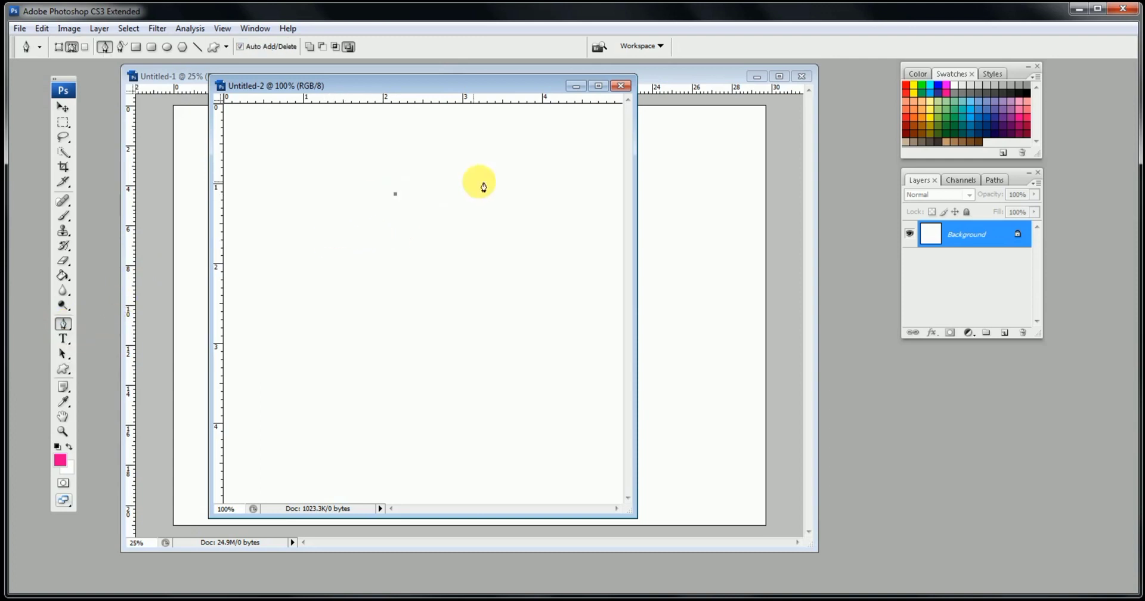
{"action": "left_click_drag", "start_coordinate": [537, 181], "coordinate": [615, 220]}
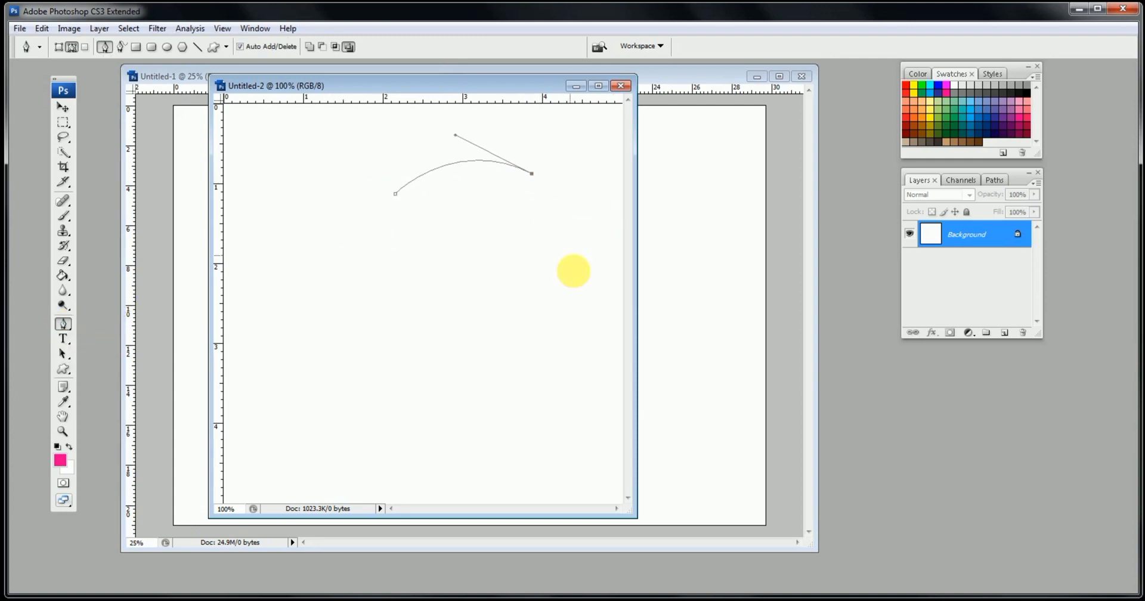
{"action": "left_click_drag", "start_coordinate": [571, 298], "coordinate": [554, 373]}
{"action": "left_click_drag", "start_coordinate": [483, 474], "coordinate": [471, 418]}
{"action": "left_click_drag", "start_coordinate": [571, 298], "coordinate": [554, 336]}
{"action": "left_click_drag", "start_coordinate": [574, 261], "coordinate": [626, 223]}
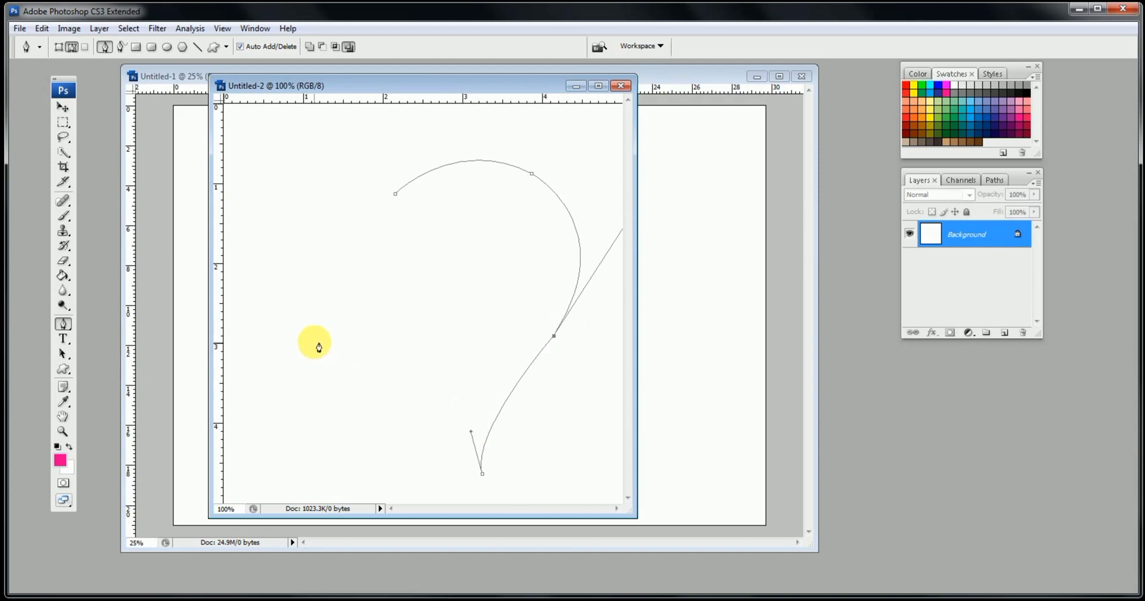
{"action": "left_click_drag", "start_coordinate": [314, 343], "coordinate": [264, 173]}
{"action": "left_click", "coordinate": [396, 195]}
{"action": "left_click_drag", "start_coordinate": [314, 342], "coordinate": [292, 333]}
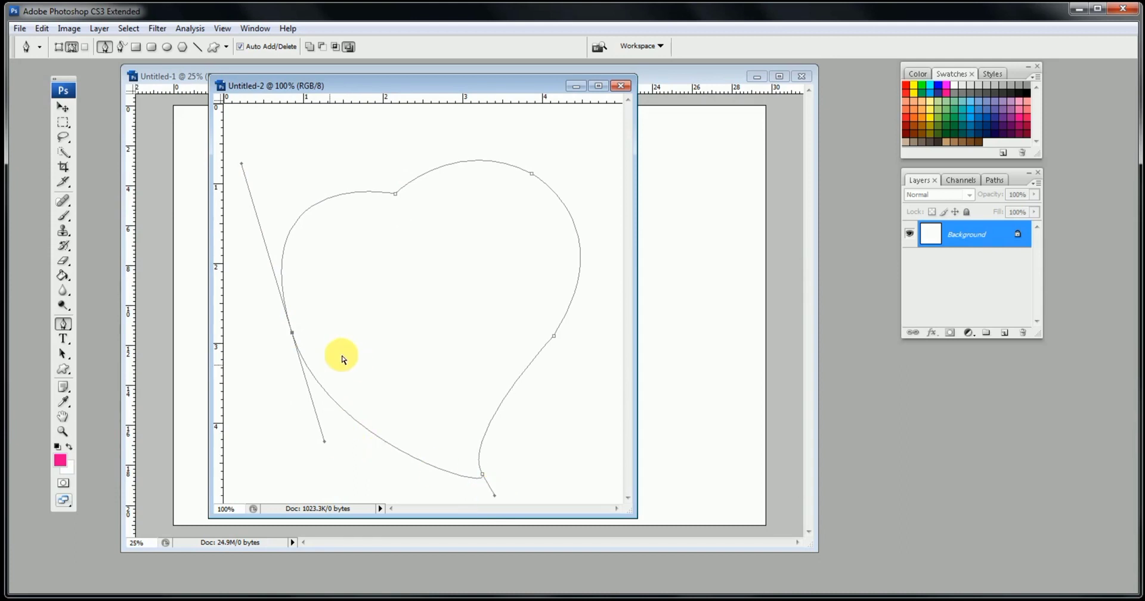
Load the heart path as a selection and add a new layer above the background.
{"action": "left_click", "coordinate": [357, 323], "text": "ctrl"}
{"action": "left_click", "coordinate": [994, 180]}
{"action": "left_click", "coordinate": [915, 200], "text": "ctrl"}
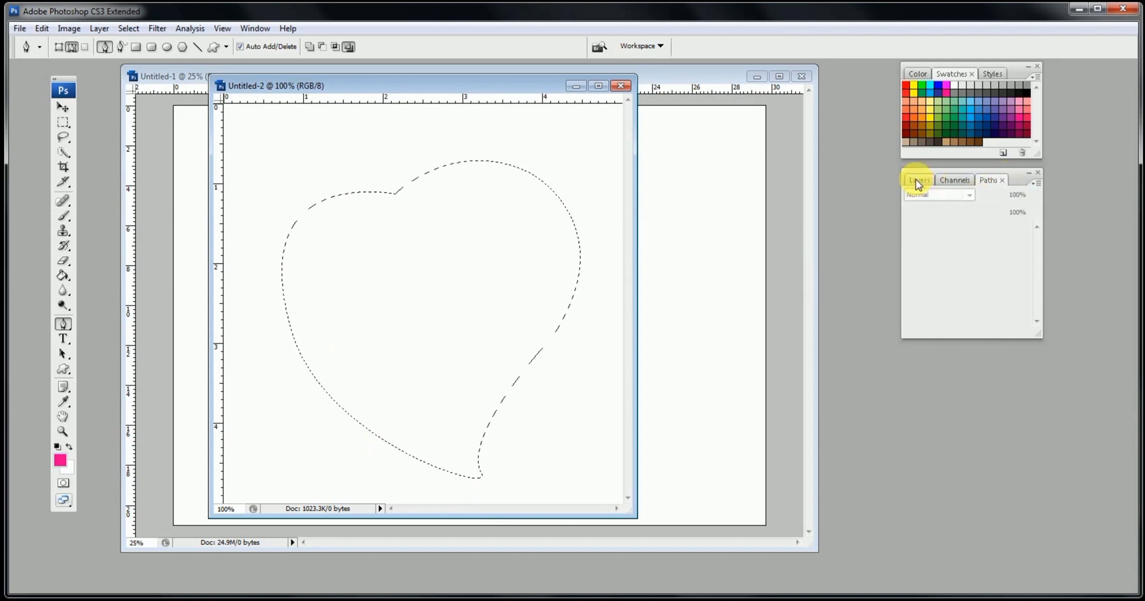
{"action": "left_click", "coordinate": [920, 180]}
{"action": "left_click", "coordinate": [992, 332]}
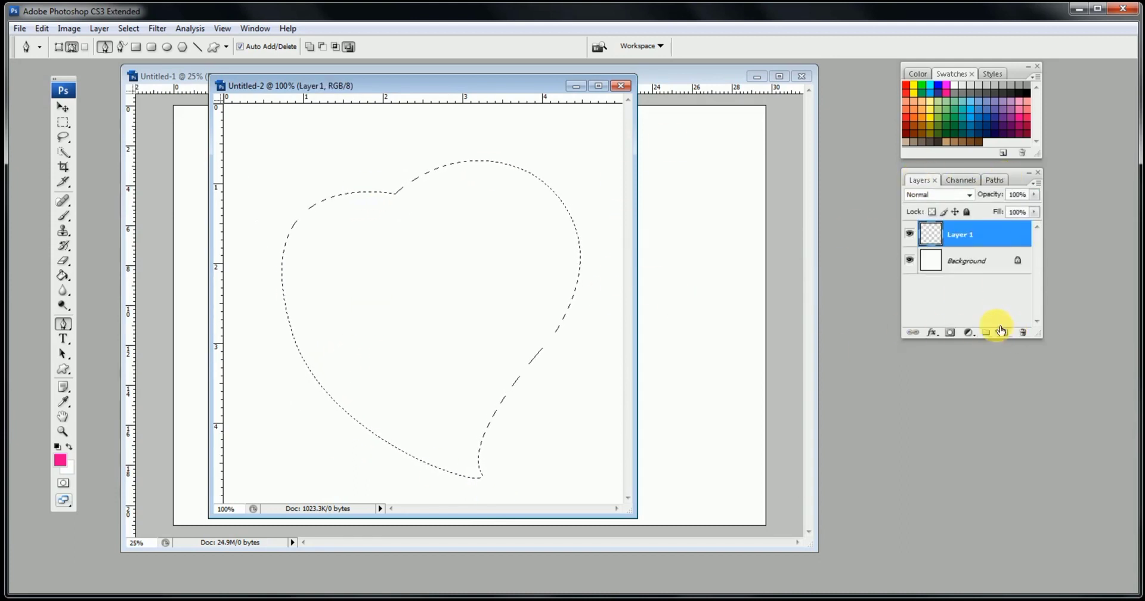
Fill the heart selection with the pink foreground colour and delete the Background layer, leaving nothing selected.
{"action": "left_click", "coordinate": [63, 275]}
{"action": "left_click", "coordinate": [315, 286]}
{"action": "left_click", "coordinate": [62, 136]}
{"action": "left_click_drag", "start_coordinate": [984, 261], "coordinate": [1023, 332]}
{"action": "left_click", "coordinate": [454, 239]}
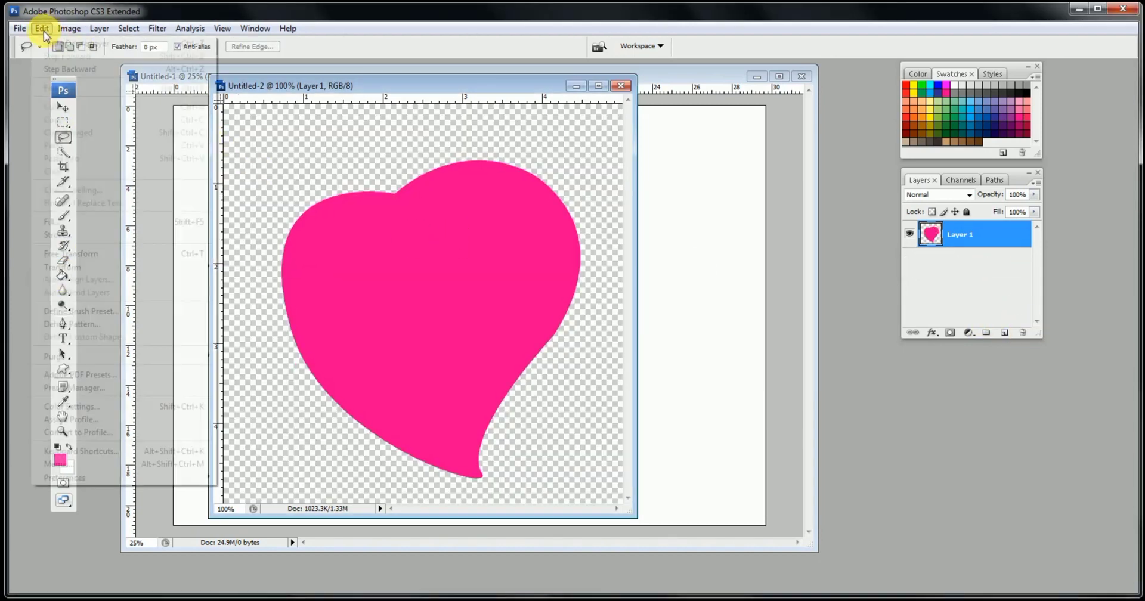
Define the pink heart as a new brush preset, keeping the suggested name.
{"action": "left_click", "coordinate": [42, 28]}
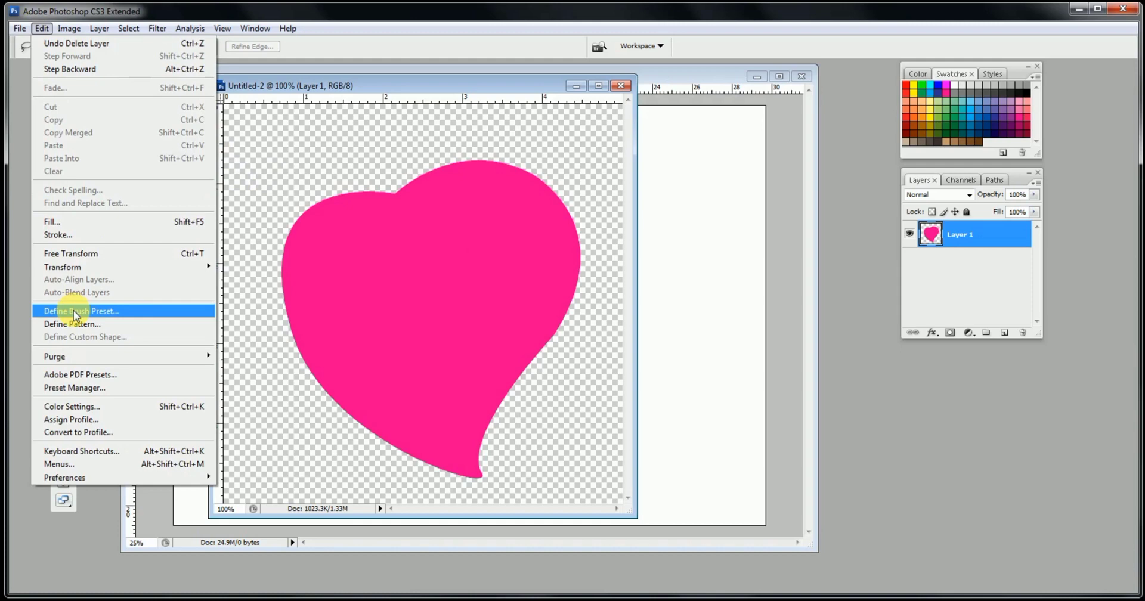
{"action": "left_click", "coordinate": [131, 313]}
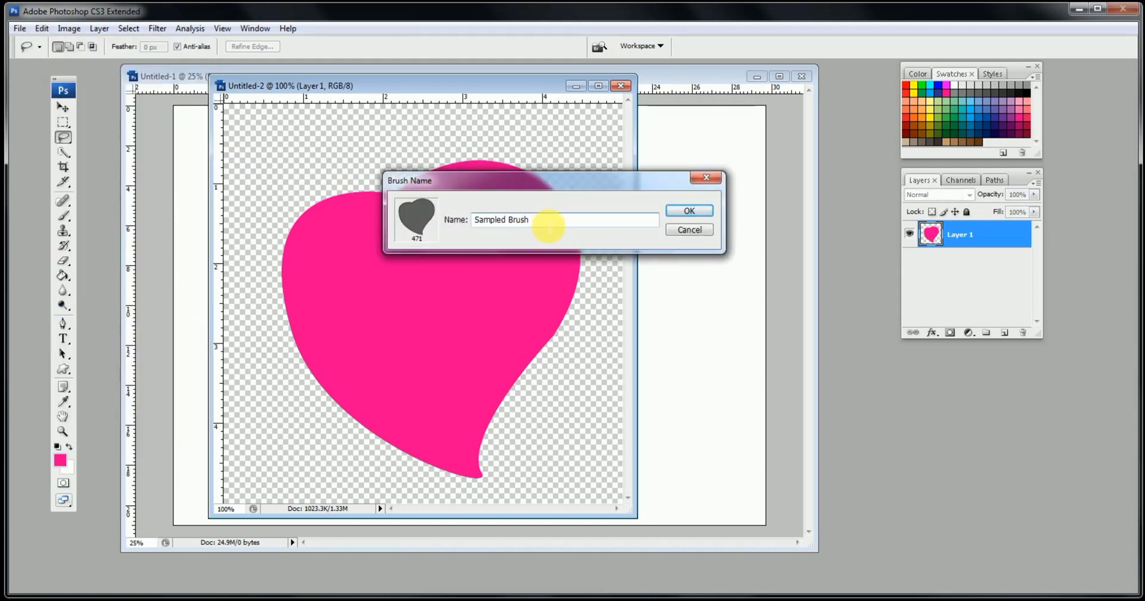
{"action": "left_click", "coordinate": [705, 212]}
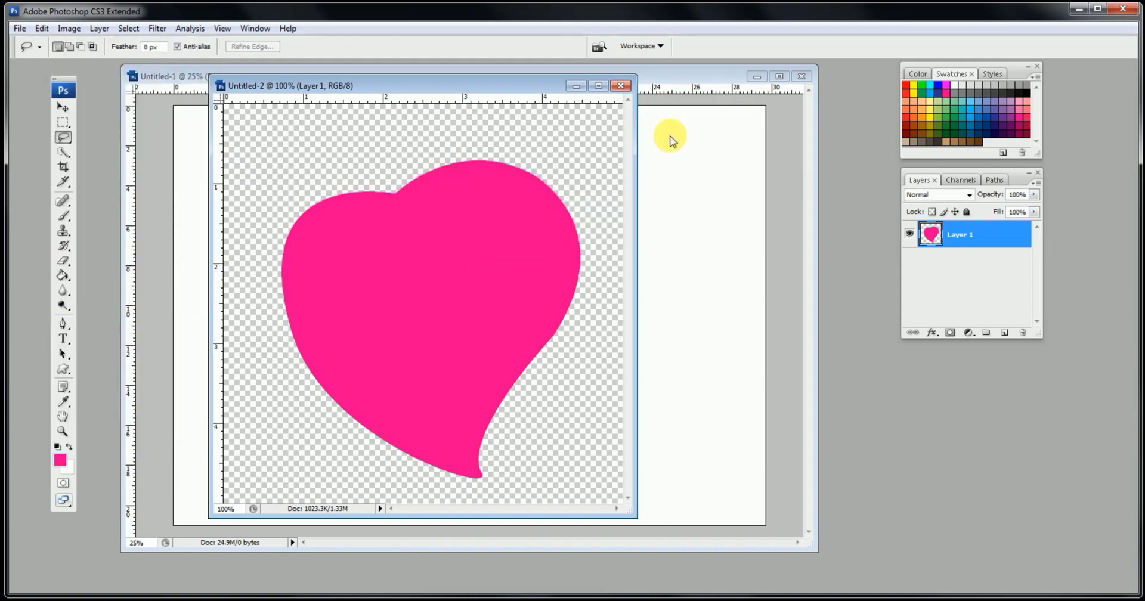
Switch to the Untitled-1 document and set up the Brush tool with the new heart brush at 143 px.
{"action": "left_click", "coordinate": [656, 82]}
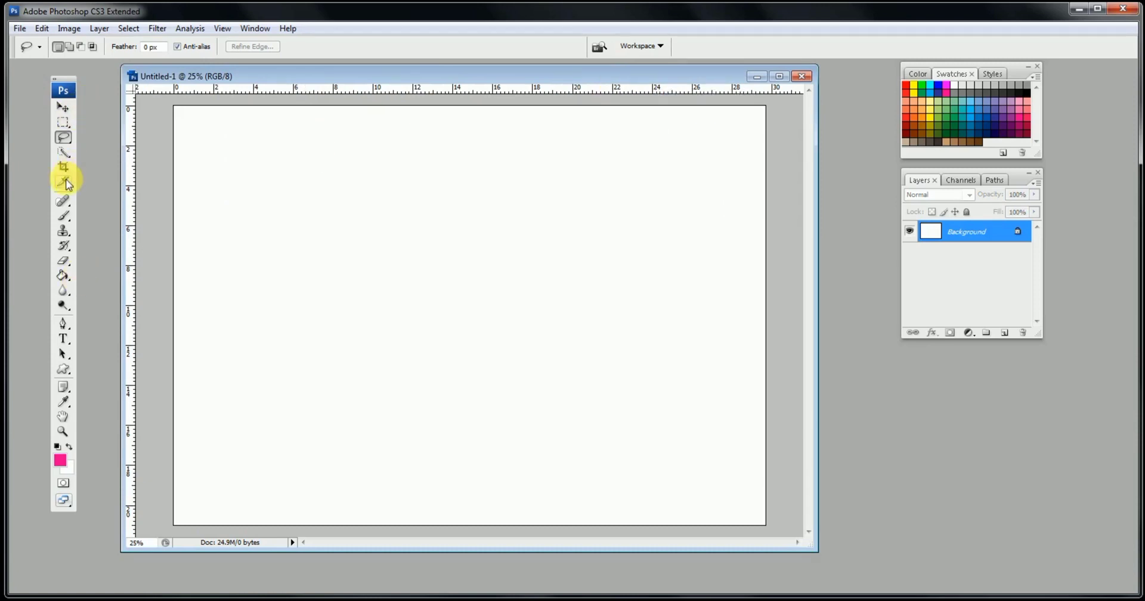
{"action": "left_click", "coordinate": [63, 215]}
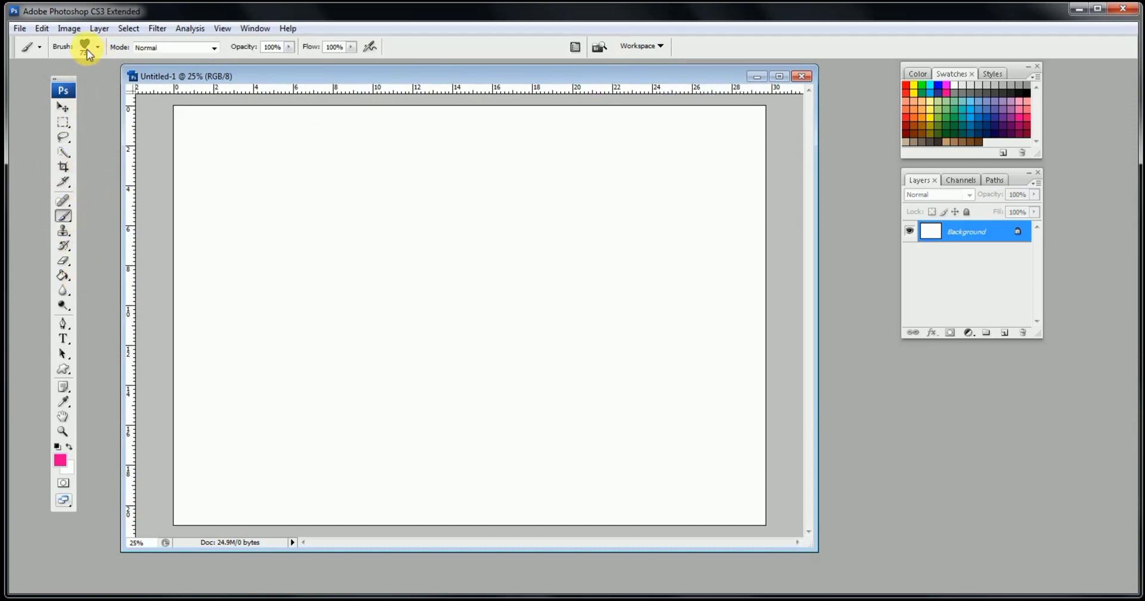
{"action": "left_click", "coordinate": [98, 47]}
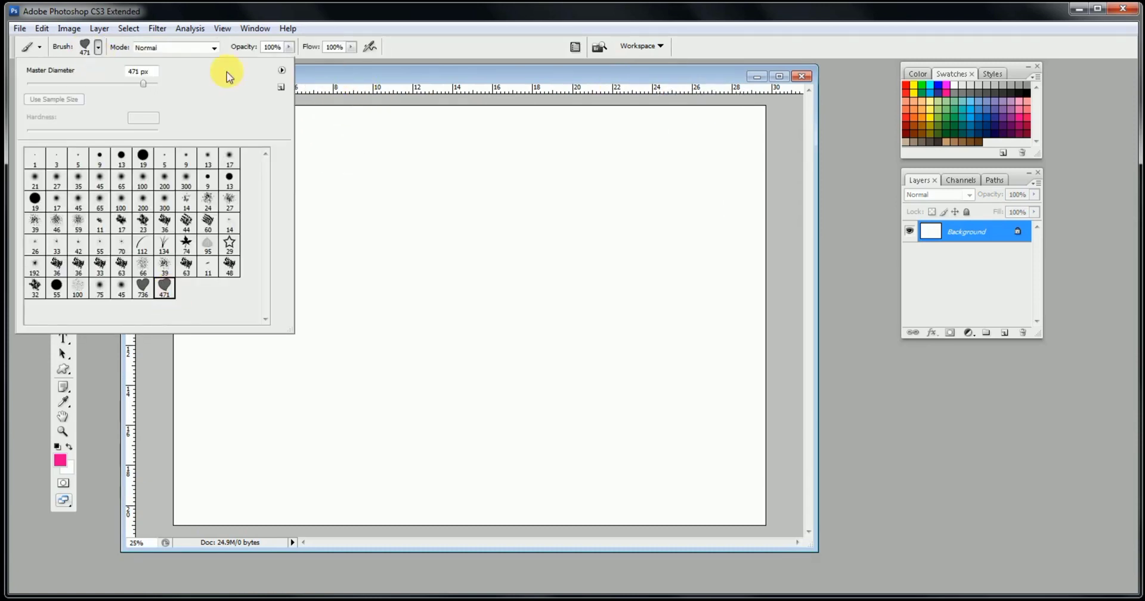
{"action": "left_click_drag", "start_coordinate": [116, 83], "coordinate": [114, 83]}
{"action": "left_click", "coordinate": [333, 77]}
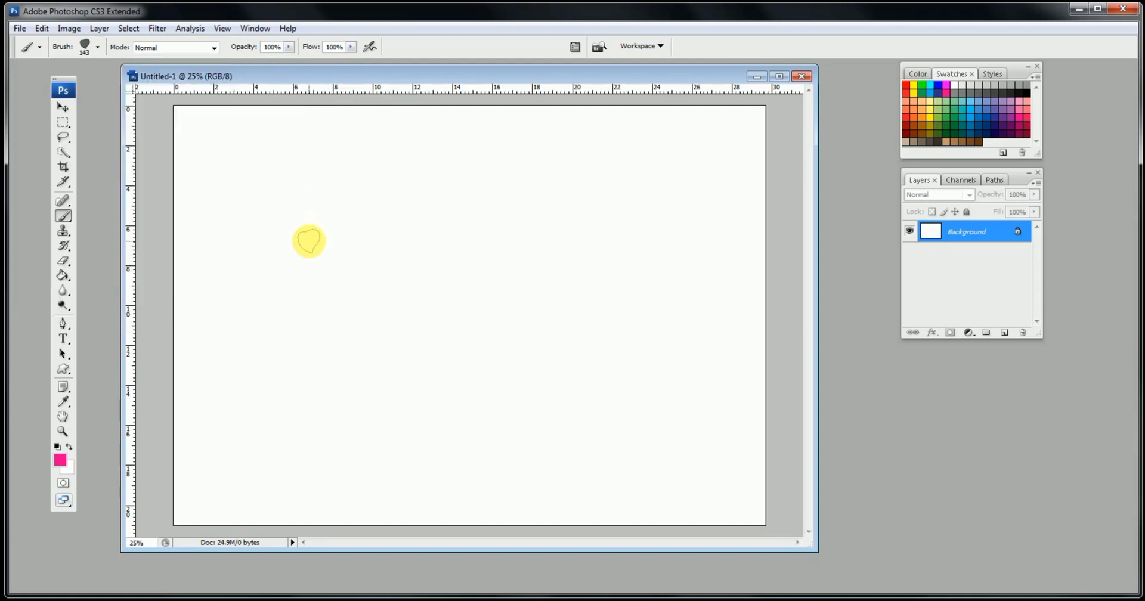
Stamp four small pink hearts in the upper-left part of the canvas, then paint a curved test stroke beside them and undo it.
{"action": "left_click", "coordinate": [309, 241]}
{"action": "left_click", "coordinate": [356, 205]}
{"action": "left_click", "coordinate": [379, 260]}
{"action": "left_click", "coordinate": [341, 288]}
{"action": "mouse_move", "coordinate": [429, 233]}
{"action": "left_mouse_down"}
{"action": "mouse_move", "coordinate": [477, 188]}
{"action": "mouse_move", "coordinate": [569, 241]}
{"action": "left_mouse_up"}
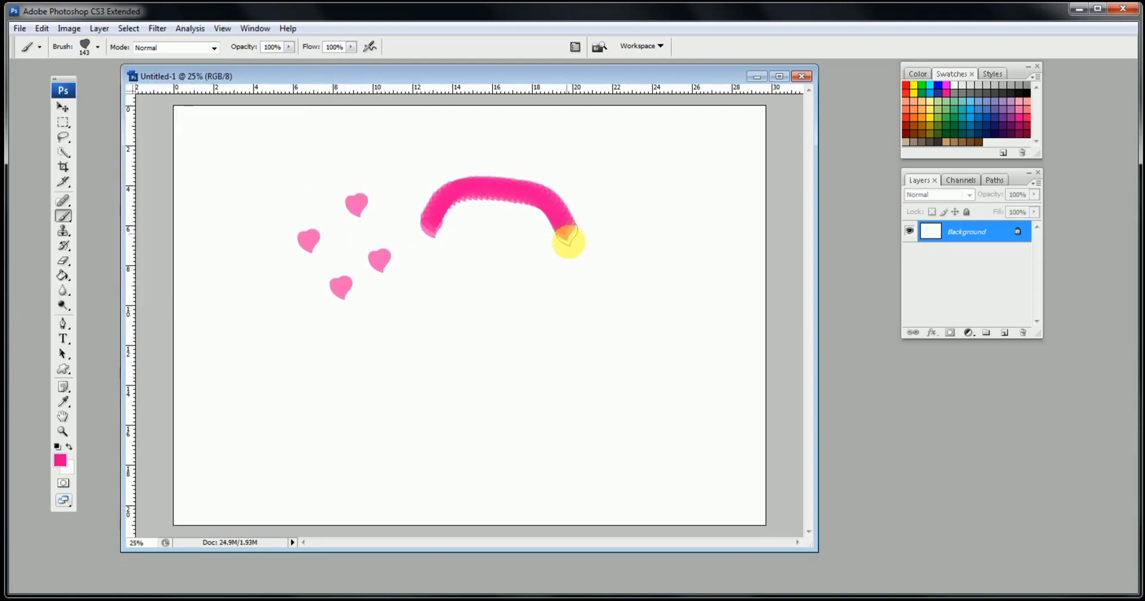
{"action": "key", "text": "ctrl+z"}
Set the heart brush to 349 px and paint two long curved strokes of overlapping hearts.
{"action": "left_click", "coordinate": [87, 48]}
{"action": "left_click_drag", "start_coordinate": [117, 83], "coordinate": [126, 82]}
{"action": "left_click", "coordinate": [334, 74]}
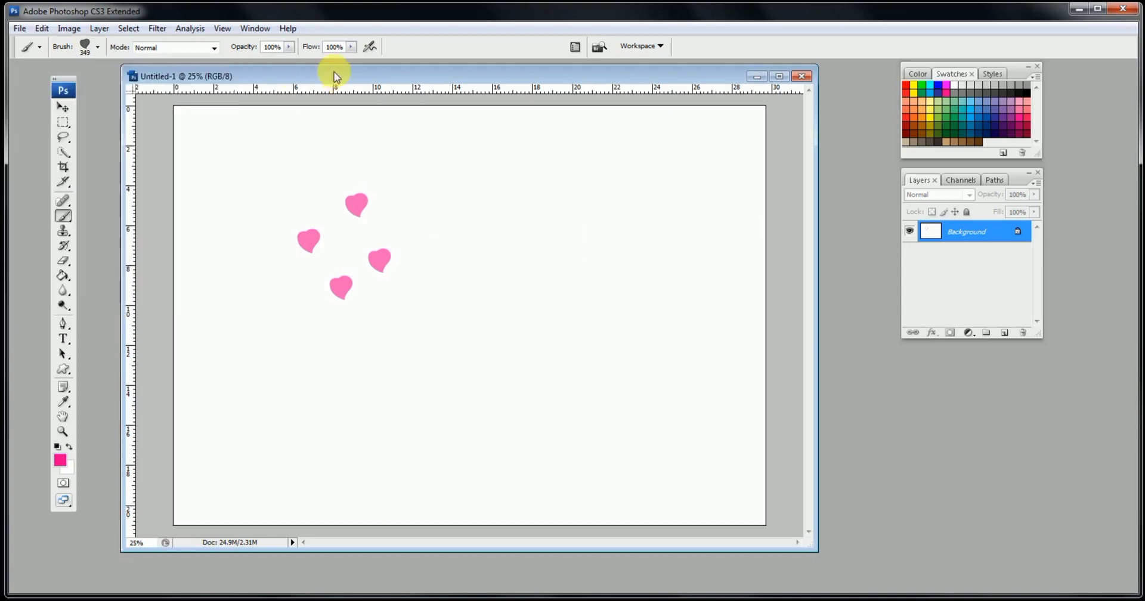
{"action": "mouse_move", "coordinate": [308, 367]}
{"action": "left_mouse_down"}
{"action": "mouse_move", "coordinate": [227, 218]}
{"action": "mouse_move", "coordinate": [241, 178]}
{"action": "left_mouse_up"}
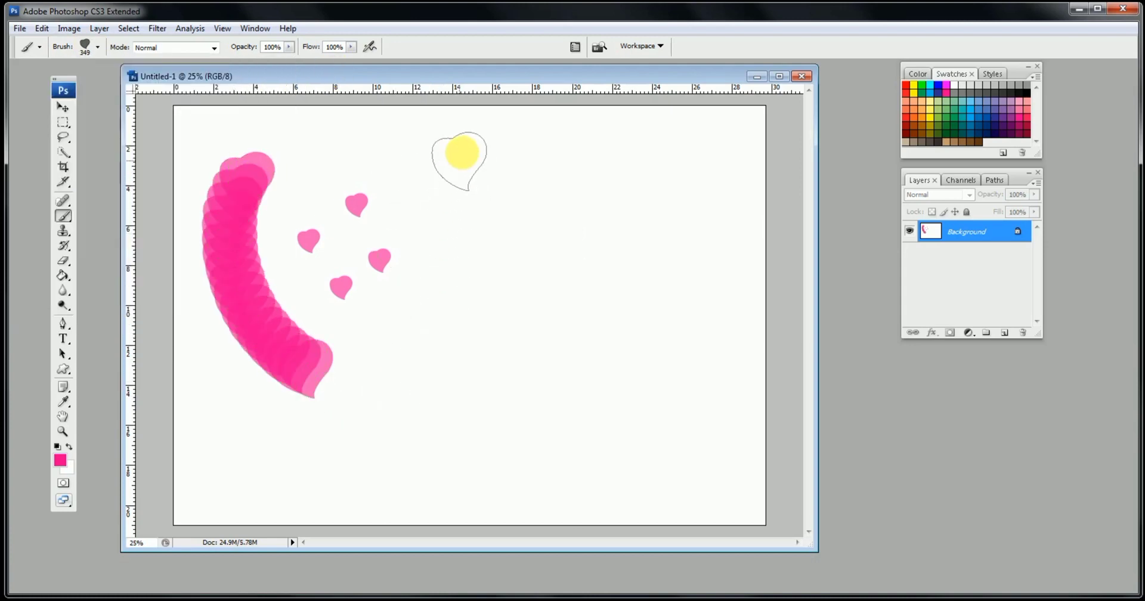
{"action": "mouse_move", "coordinate": [462, 154]}
{"action": "left_mouse_down"}
{"action": "mouse_move", "coordinate": [437, 203]}
{"action": "mouse_move", "coordinate": [456, 316]}
{"action": "left_mouse_up"}
Stamp six single hearts across the middle and right of the canvas and paint a hooked stroke near its right edge.
{"action": "left_click", "coordinate": [528, 212]}
{"action": "left_click", "coordinate": [619, 272]}
{"action": "left_click", "coordinate": [624, 372]}
{"action": "left_click", "coordinate": [448, 398]}
{"action": "left_click", "coordinate": [539, 319]}
{"action": "left_click", "coordinate": [615, 199]}
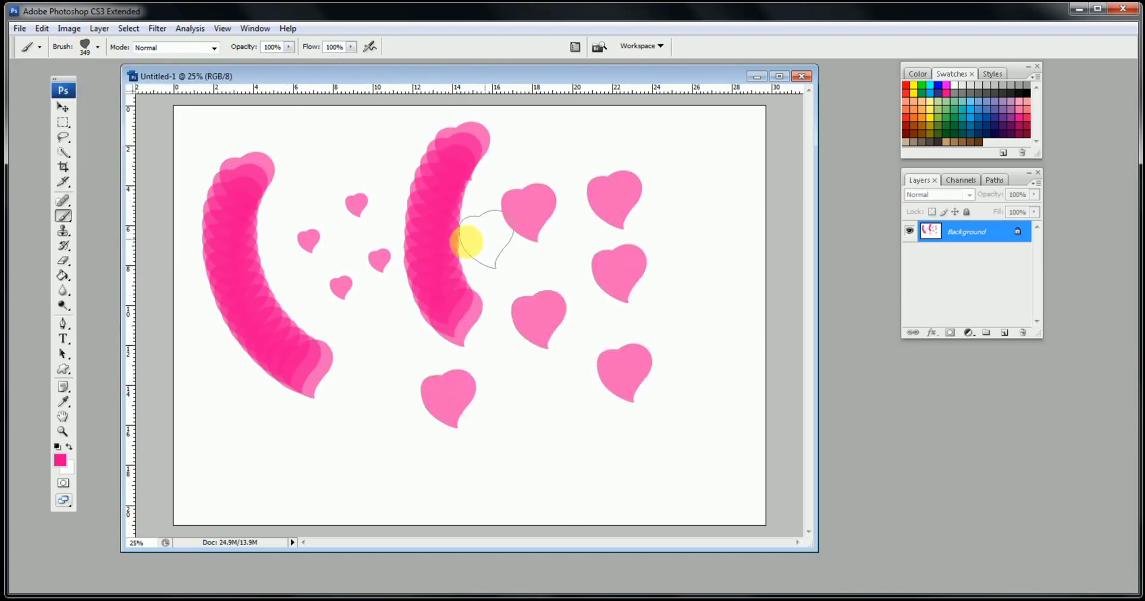
{"action": "left_click_drag", "start_coordinate": [716, 209], "coordinate": [641, 277]}
Undo all strokes and hearts painted with the 349 px brush, keeping the four small hearts.
{"action": "key", "text": "z"}
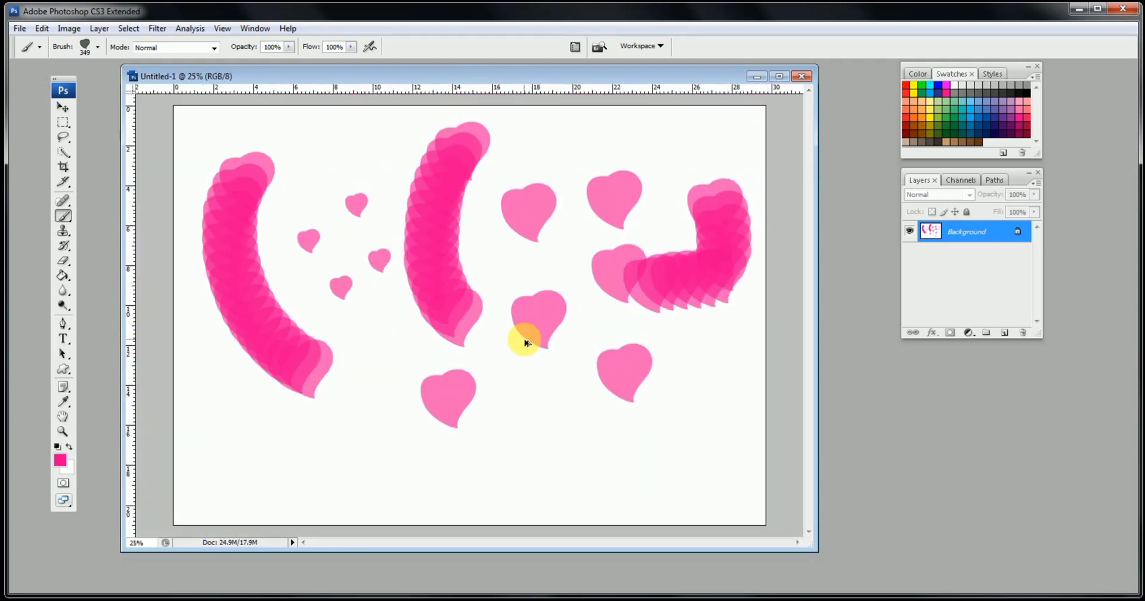
{"action": "key", "text": "ctrl+alt+z"}
{"action": "key", "text": "ctrl+alt+z"}
{"action": "key", "text": "ctrl+alt+z"}
{"action": "key", "text": "ctrl+alt+z"}
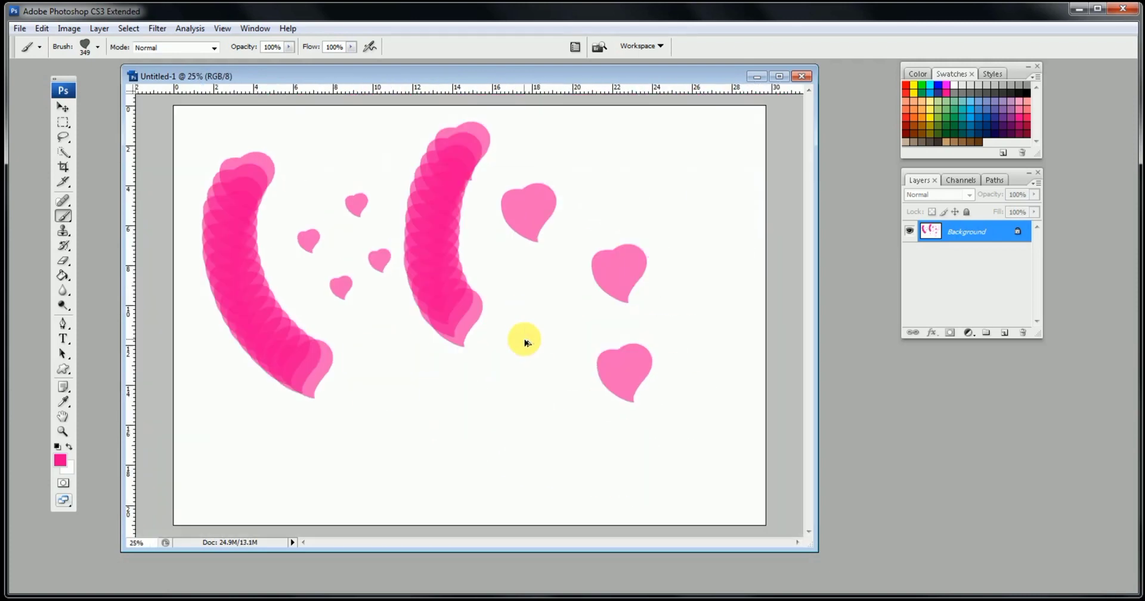
{"action": "key", "text": "ctrl+alt+z"}
{"action": "key", "text": "ctrl+alt+z"}
{"action": "key", "text": "ctrl+alt+z"}
{"action": "key", "text": "ctrl+alt+z"}
{"action": "key", "text": "ctrl+alt+z"}
Set the heart brush to 911 px and stamp large, partly overlapping pink hearts all over the canvas.
{"action": "left_click", "coordinate": [98, 47]}
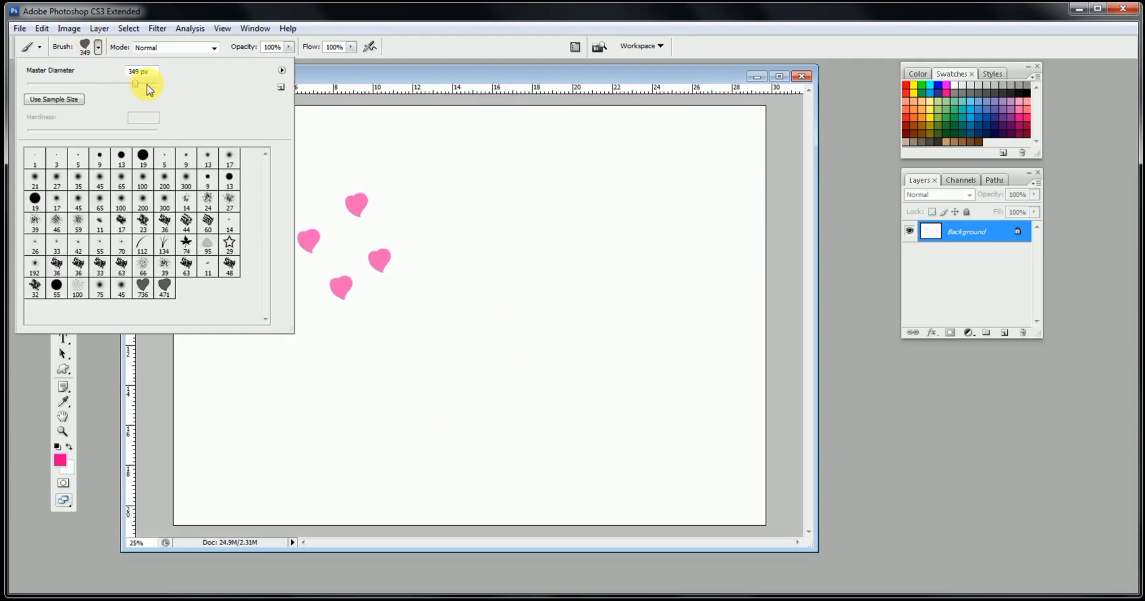
{"action": "left_click_drag", "start_coordinate": [153, 85], "coordinate": [155, 85]}
{"action": "left_click", "coordinate": [415, 77]}
{"action": "left_click", "coordinate": [629, 215]}
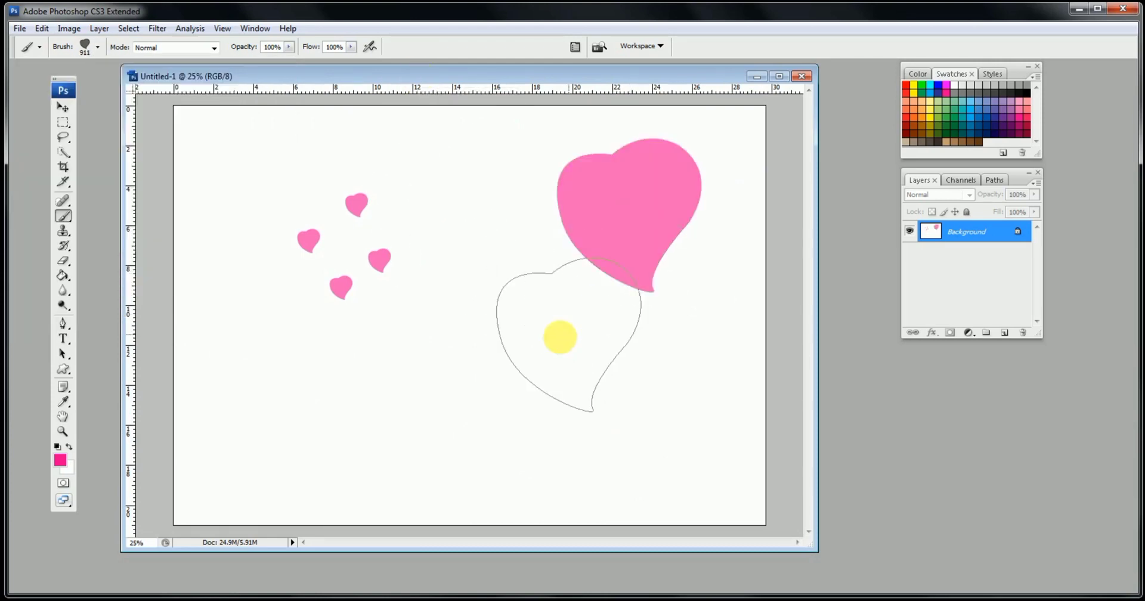
{"action": "left_click", "coordinate": [515, 344]}
{"action": "left_click", "coordinate": [331, 418]}
{"action": "left_click", "coordinate": [344, 248]}
{"action": "left_click", "coordinate": [669, 409]}
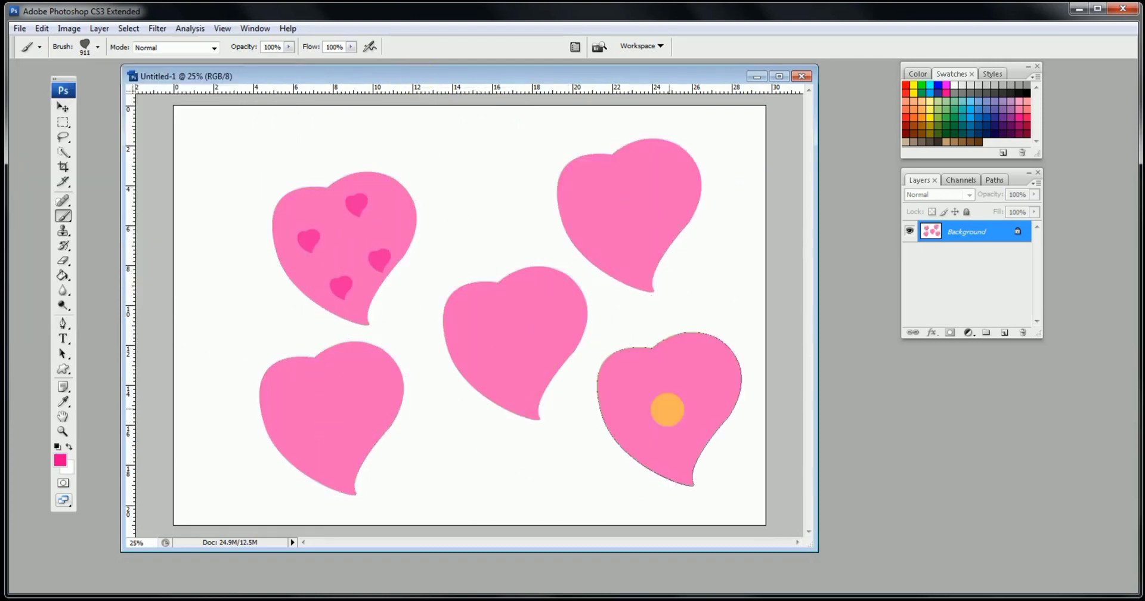
{"action": "left_click", "coordinate": [526, 210]}
{"action": "left_click", "coordinate": [483, 420]}
{"action": "left_click", "coordinate": [355, 338]}
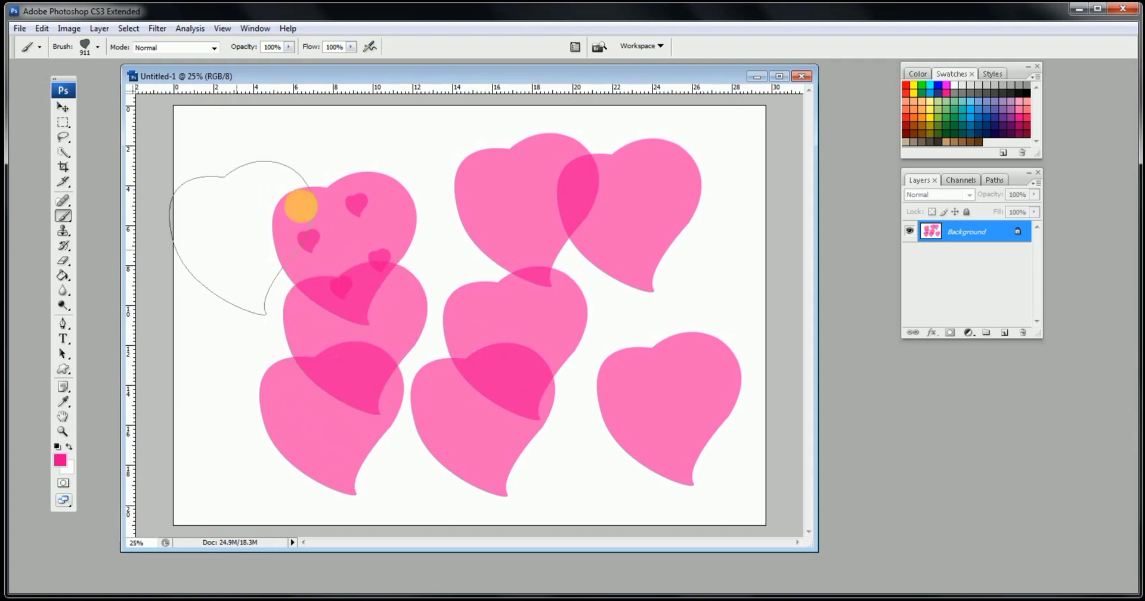
{"action": "left_click", "coordinate": [236, 249]}
{"action": "left_click", "coordinate": [293, 158]}
{"action": "left_click", "coordinate": [408, 188]}
{"action": "left_click", "coordinate": [692, 176]}
{"action": "left_click", "coordinate": [711, 298]}
{"action": "left_click", "coordinate": [717, 420]}
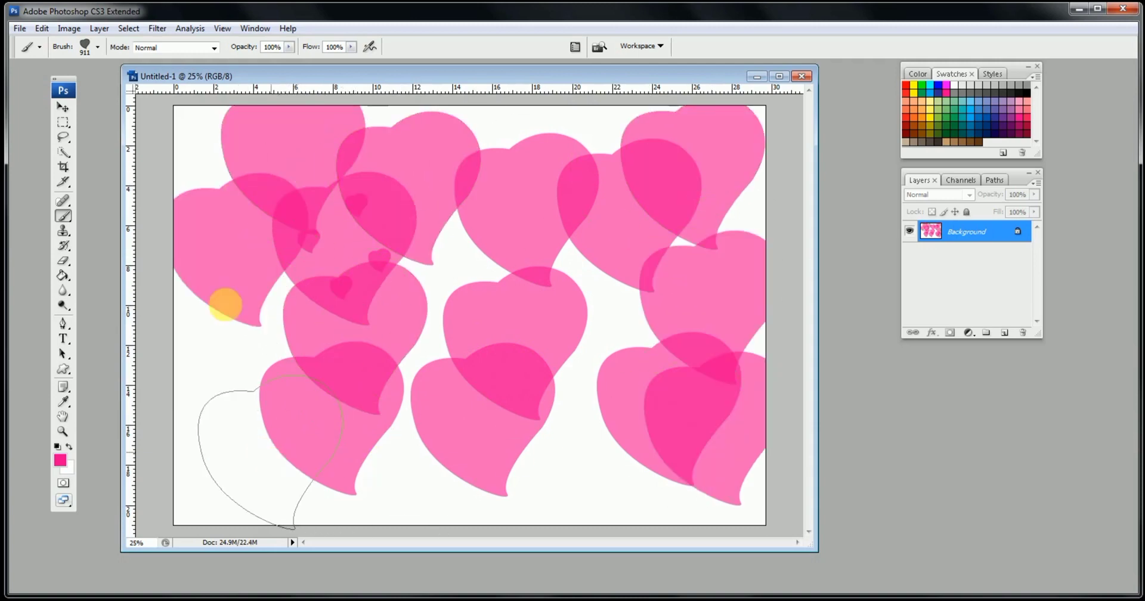
{"action": "left_click", "coordinate": [271, 450]}
Set the heart brush to 442 px and stamp smaller hearts in the gaps and over the edges of the large ones.
{"action": "left_click", "coordinate": [88, 52]}
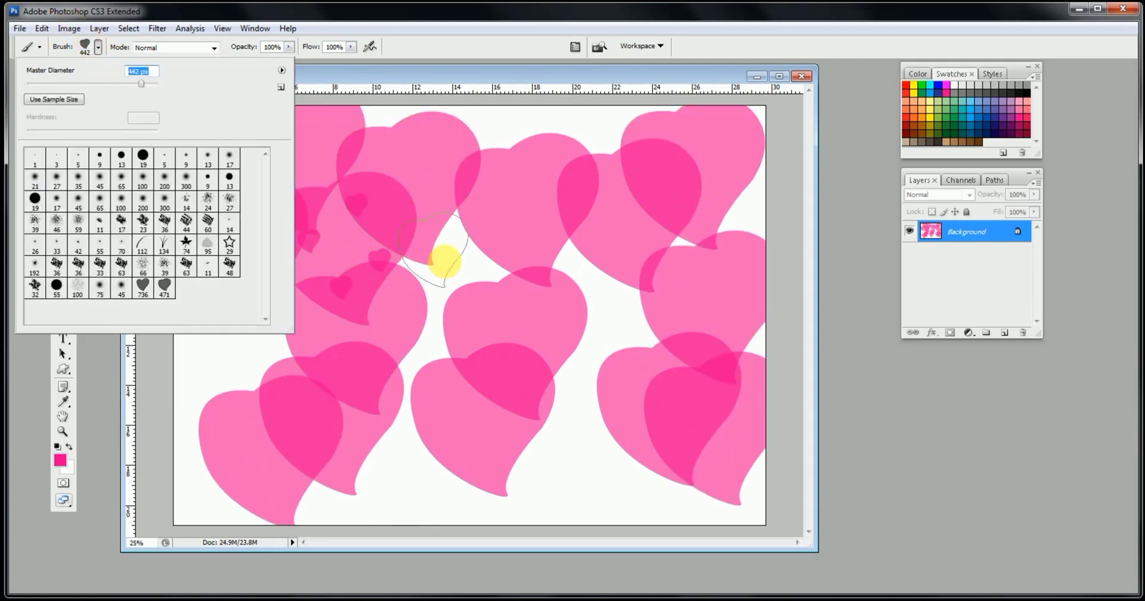
{"action": "left_click", "coordinate": [442, 265]}
{"action": "left_click", "coordinate": [523, 173]}
{"action": "left_click", "coordinate": [459, 142]}
{"action": "left_click", "coordinate": [599, 272]}
{"action": "left_click", "coordinate": [630, 347]}
{"action": "left_click", "coordinate": [557, 425]}
{"action": "left_click", "coordinate": [624, 481]}
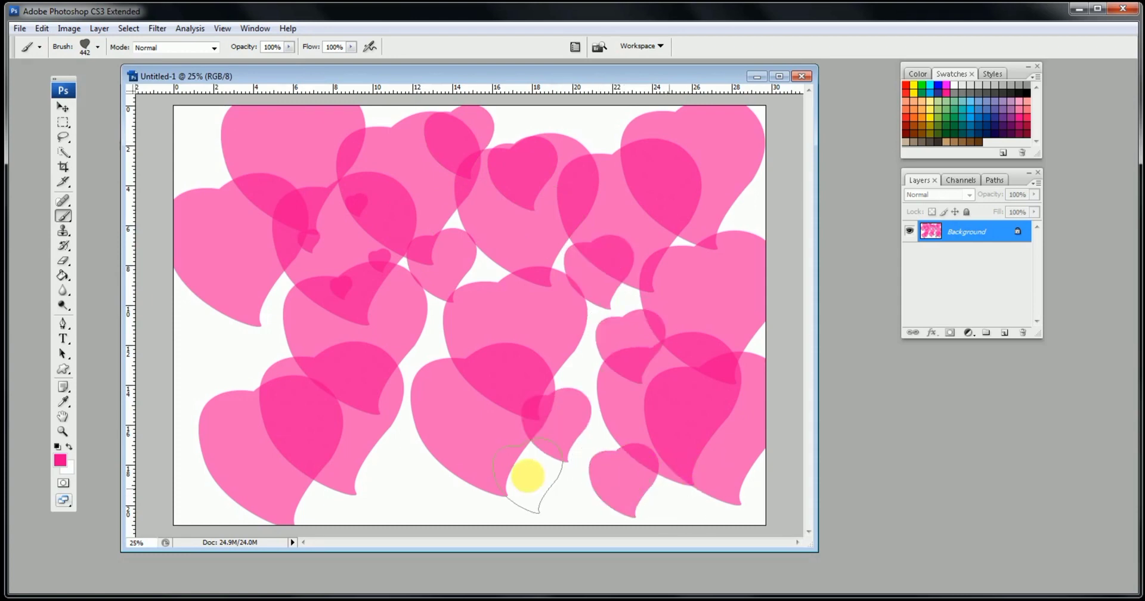
{"action": "left_click", "coordinate": [528, 476]}
{"action": "left_click", "coordinate": [669, 489]}
{"action": "left_click", "coordinate": [399, 486]}
{"action": "left_click", "coordinate": [232, 382]}
{"action": "left_click", "coordinate": [248, 334]}
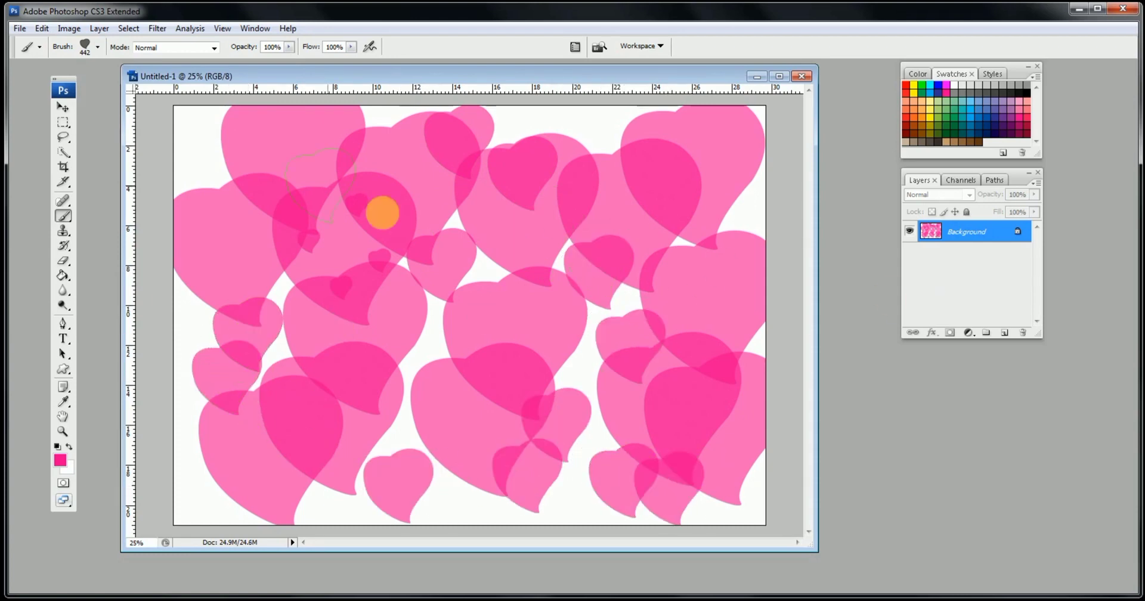
Select the entire canvas, swap the foreground and background colours, and fill it with white.
{"action": "left_click", "coordinate": [63, 107]}
{"action": "key", "text": "ctrl+a"}
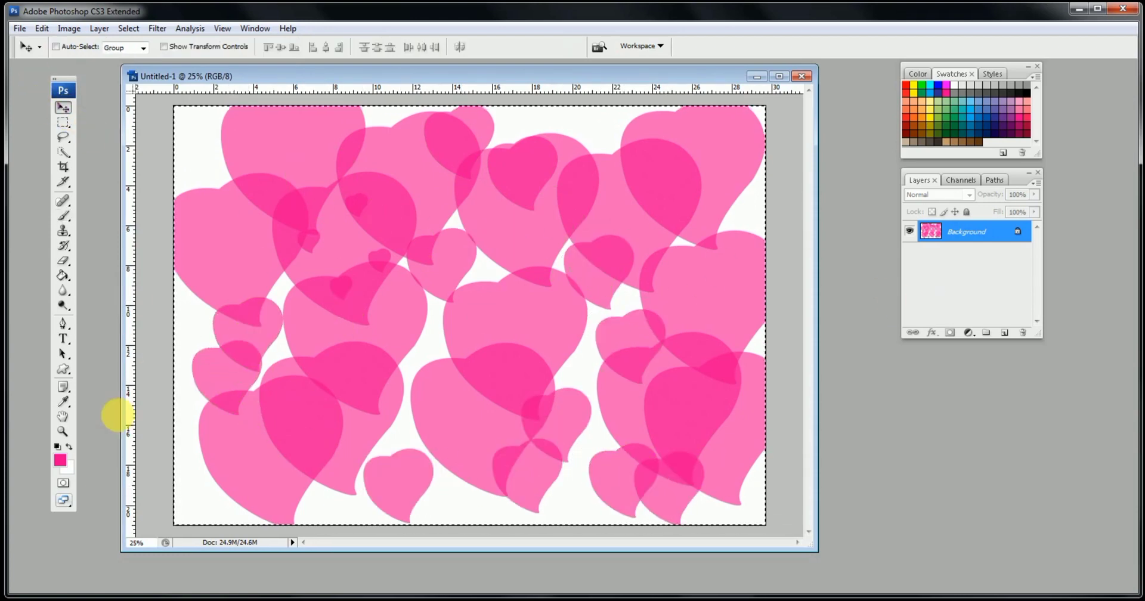
{"action": "left_click", "coordinate": [69, 447]}
{"action": "key", "text": "alt+BackSpace"}
Switch to the Untitled-2 document, add a new empty layer and delete the layer holding the pink heart.
{"action": "left_click", "coordinate": [255, 29]}
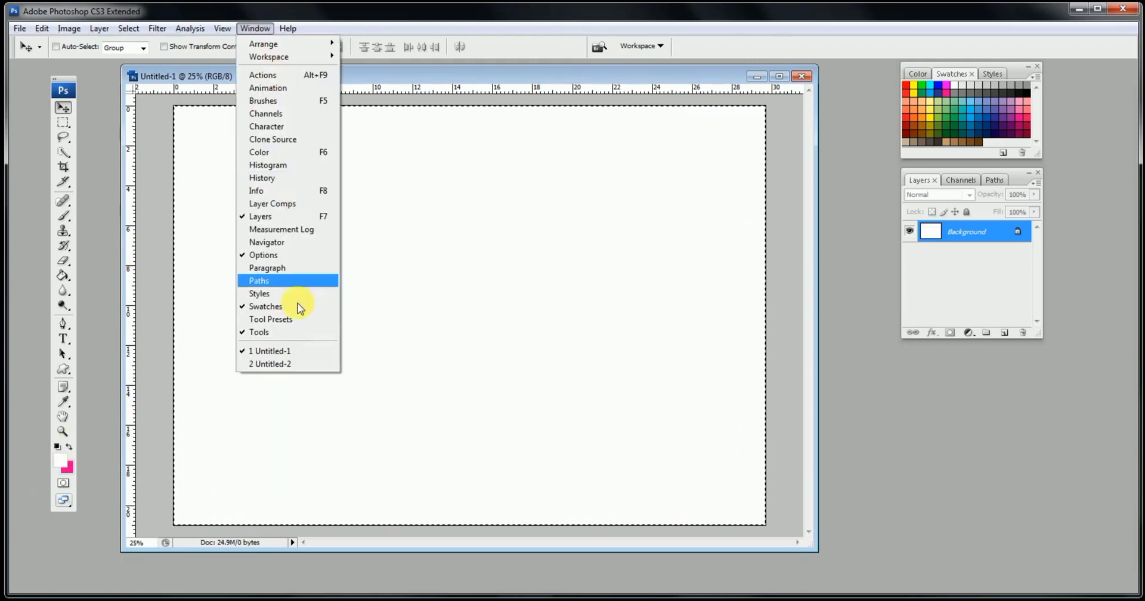
{"action": "left_click", "coordinate": [271, 366]}
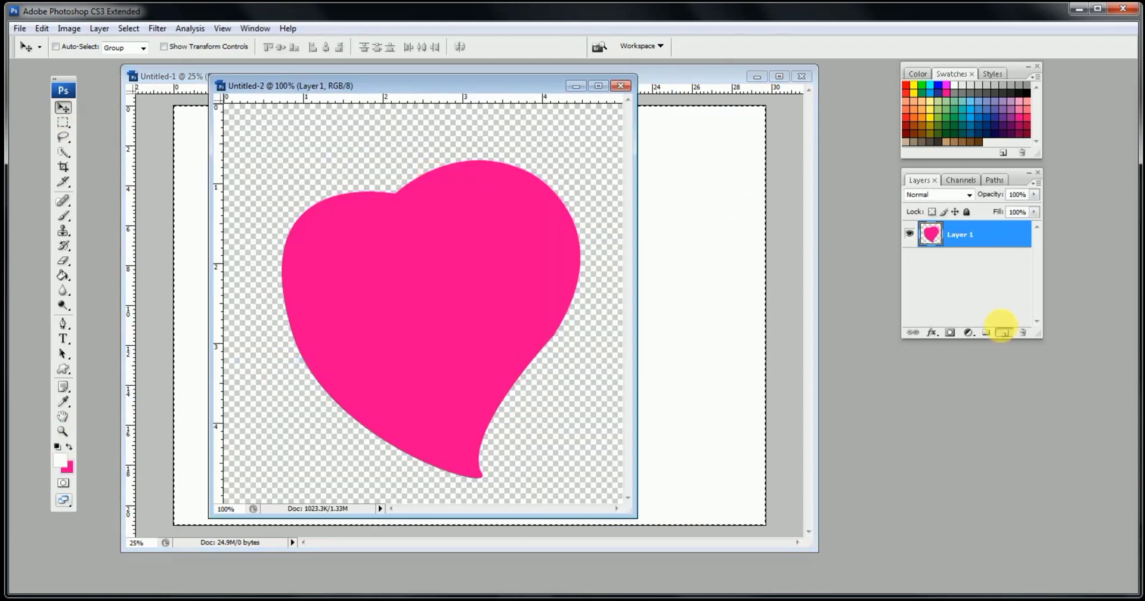
{"action": "left_click", "coordinate": [1004, 332]}
{"action": "mouse_move", "coordinate": [991, 266]}
{"action": "left_mouse_down"}
{"action": "mouse_move", "coordinate": [1009, 332]}
{"action": "mouse_move", "coordinate": [1022, 333]}
{"action": "left_mouse_up"}
Outline a small leaf-shaped kernel with the Lasso tool on the empty layer and fill it with black.
{"action": "scroll", "coordinate": [315, 220], "scroll_direction": "up", "scroll_amount": 1}
{"action": "left_click", "coordinate": [64, 138]}
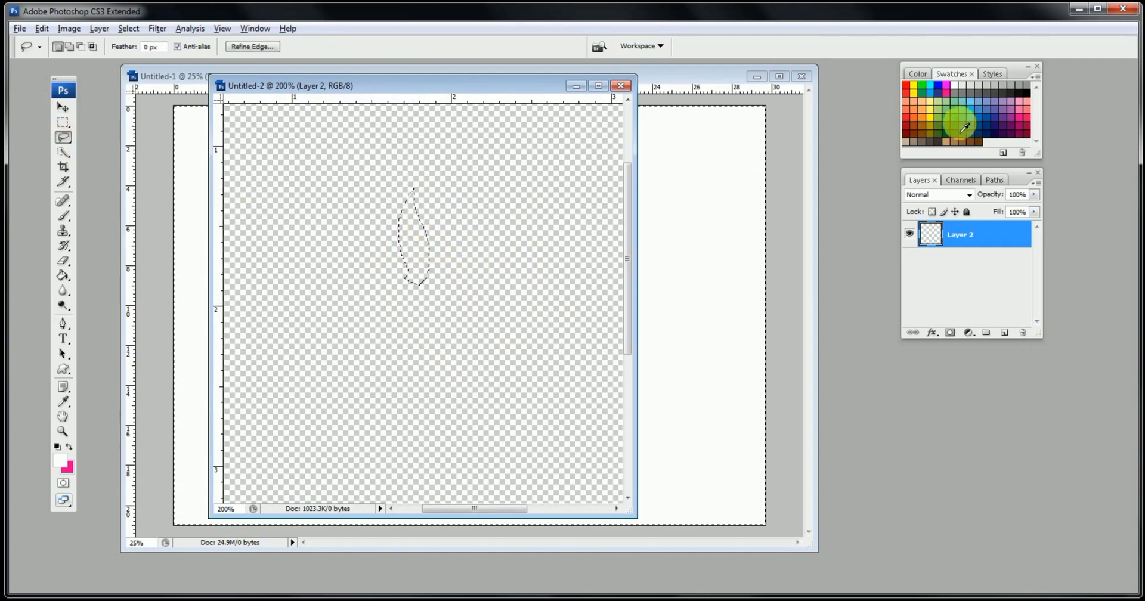
{"action": "left_click", "coordinate": [1024, 92]}
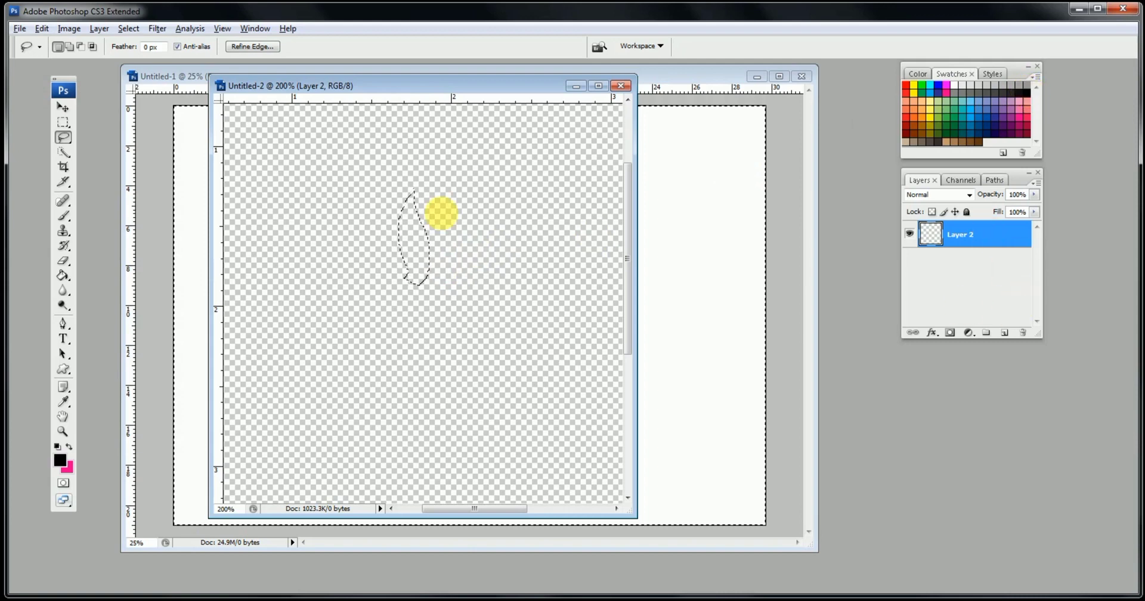
{"action": "left_click", "coordinate": [64, 278]}
{"action": "left_click", "coordinate": [412, 251]}
Lasso the black kernel, tilt it with Free Transform and place a duplicate close beside it.
{"action": "left_click", "coordinate": [63, 136]}
{"action": "left_click", "coordinate": [406, 273]}
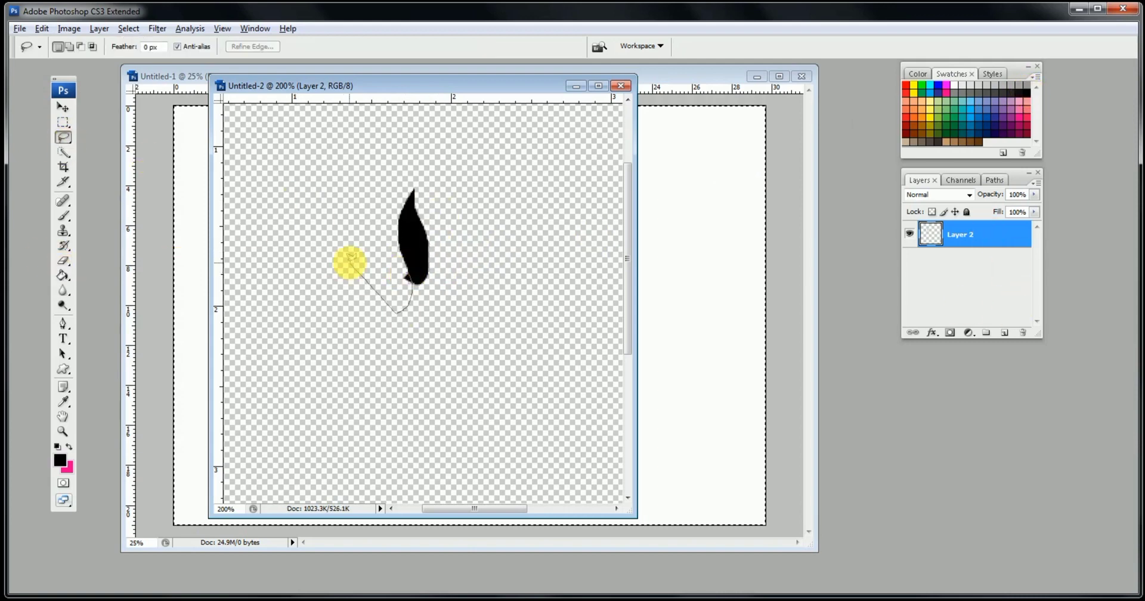
{"action": "left_click", "coordinate": [375, 272], "text": "alt"}
{"action": "left_click", "coordinate": [323, 176], "text": "ctrl"}
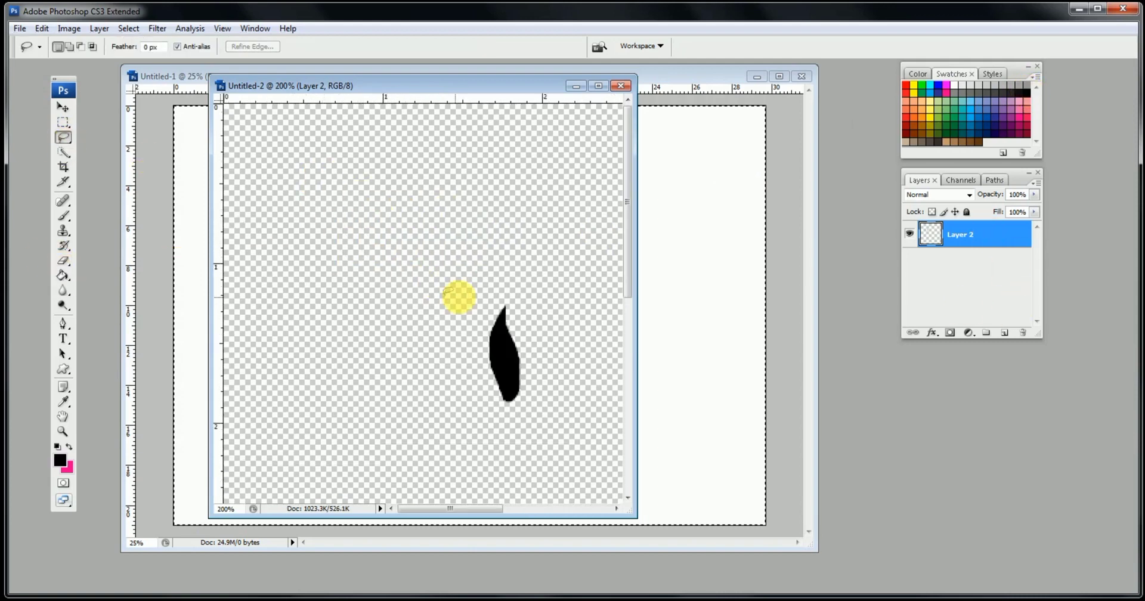
{"action": "mouse_move", "coordinate": [460, 296]}
{"action": "left_mouse_down"}
{"action": "mouse_move", "coordinate": [355, 212]}
{"action": "mouse_move", "coordinate": [475, 242]}
{"action": "left_mouse_up"}
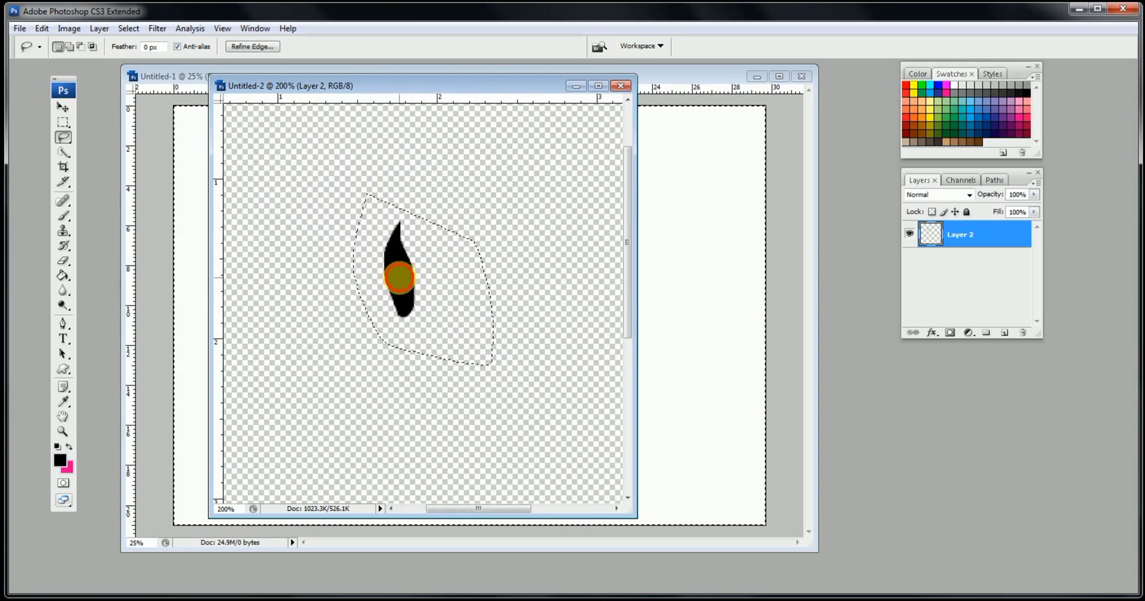
{"action": "left_click_drag", "start_coordinate": [400, 278], "coordinate": [406, 273]}
{"action": "key", "text": "ctrl+t"}
{"action": "left_click_drag", "start_coordinate": [458, 164], "coordinate": [428, 154]}
{"action": "key", "text": "Return"}
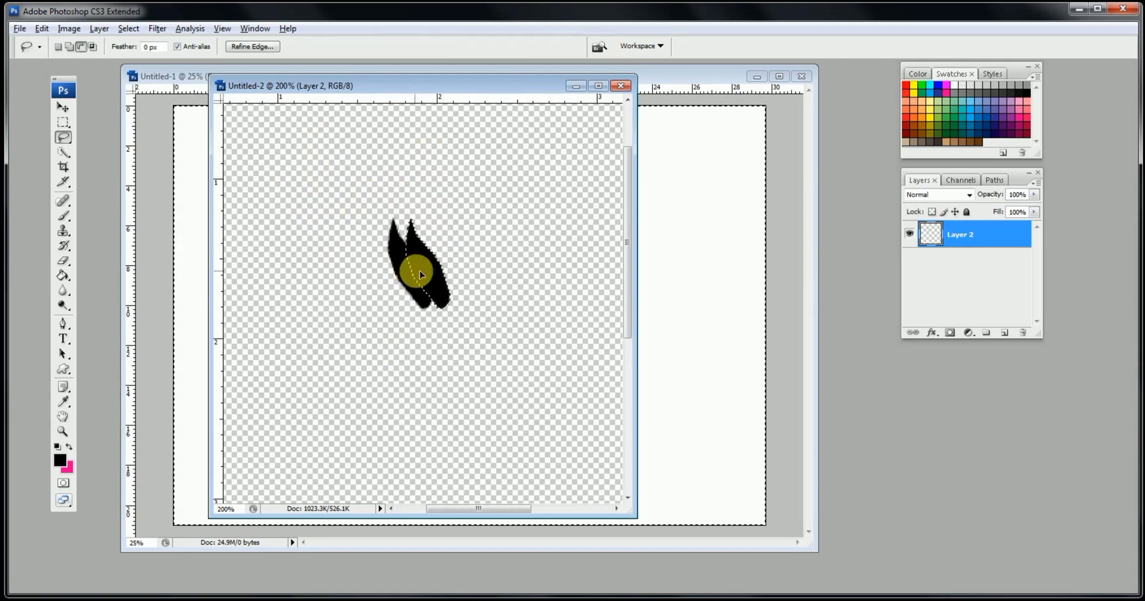
Flip the duplicate kernel horizontally, rotate it more upright and set it beside the first kernel.
{"action": "left_click", "coordinate": [41, 28]}
{"action": "mouse_move", "coordinate": [107, 258]}
{"action": "left_click", "coordinate": [299, 413]}
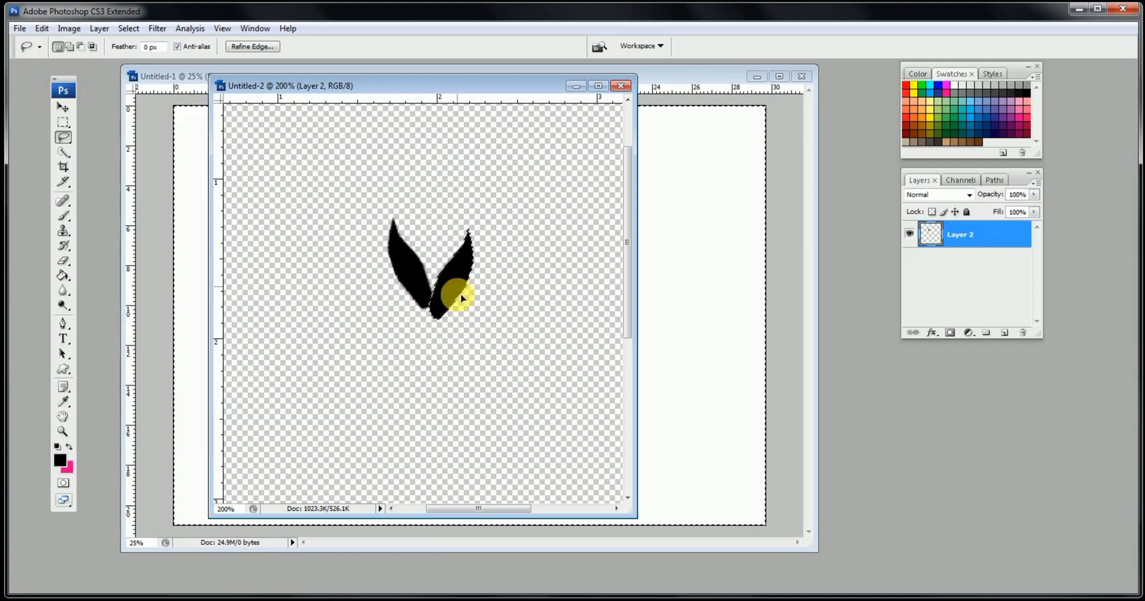
{"action": "key", "text": "ctrl+t"}
{"action": "left_click_drag", "start_coordinate": [519, 243], "coordinate": [504, 219]}
{"action": "key", "text": "Return"}
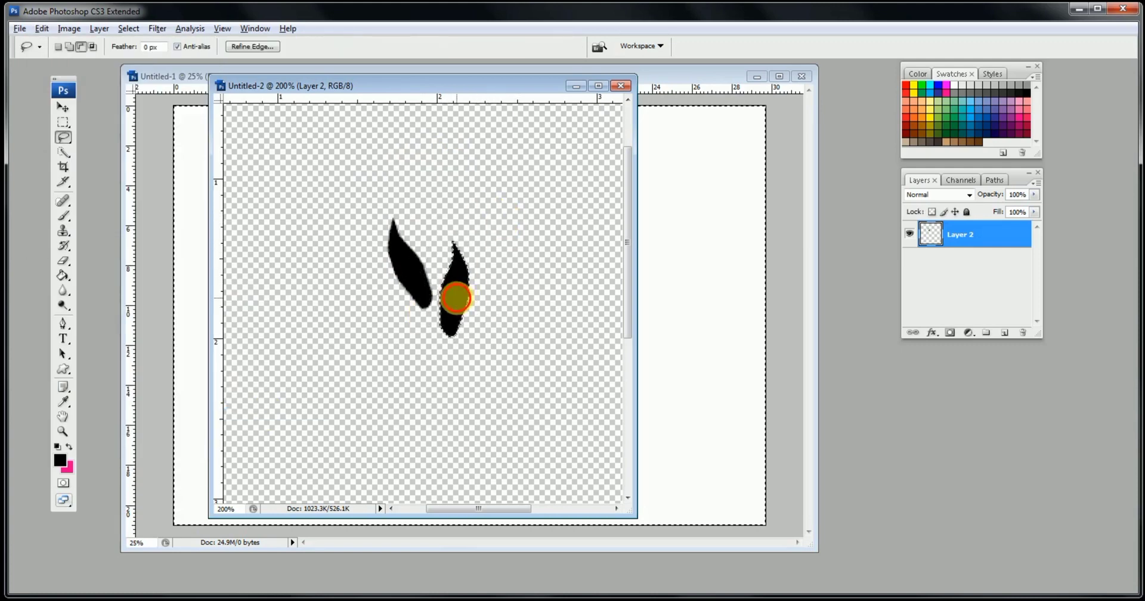
Add two more kernel copies above the first pair, rotating the second copy by about 26.7°.
{"action": "left_click_drag", "start_coordinate": [456, 297], "coordinate": [434, 255]}
{"action": "key", "text": "ctrl+minus"}
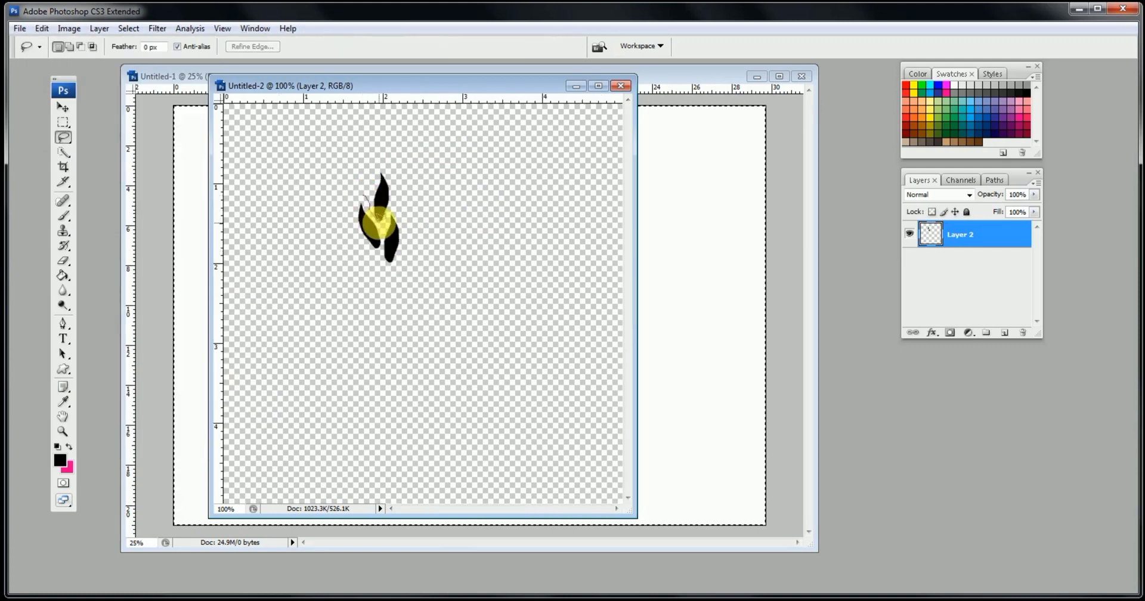
{"action": "left_click", "coordinate": [379, 215], "text": "ctrl"}
{"action": "left_click_drag", "start_coordinate": [404, 330], "coordinate": [459, 240]}
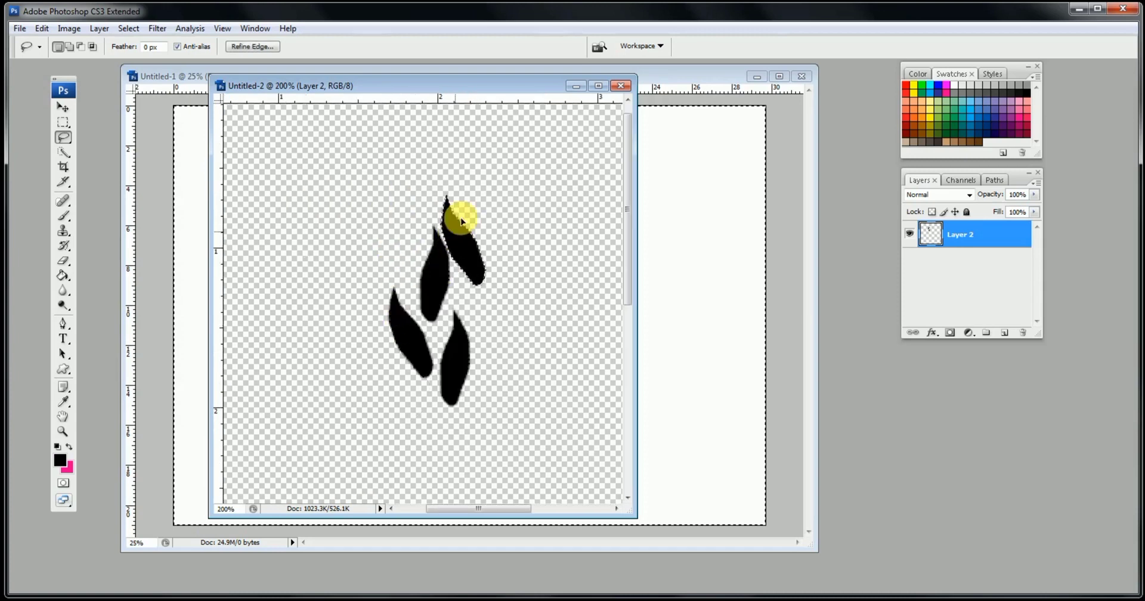
{"action": "key", "text": "ctrl+t"}
{"action": "left_click_drag", "start_coordinate": [508, 166], "coordinate": [538, 193]}
{"action": "left_click_drag", "start_coordinate": [483, 254], "coordinate": [496, 276]}
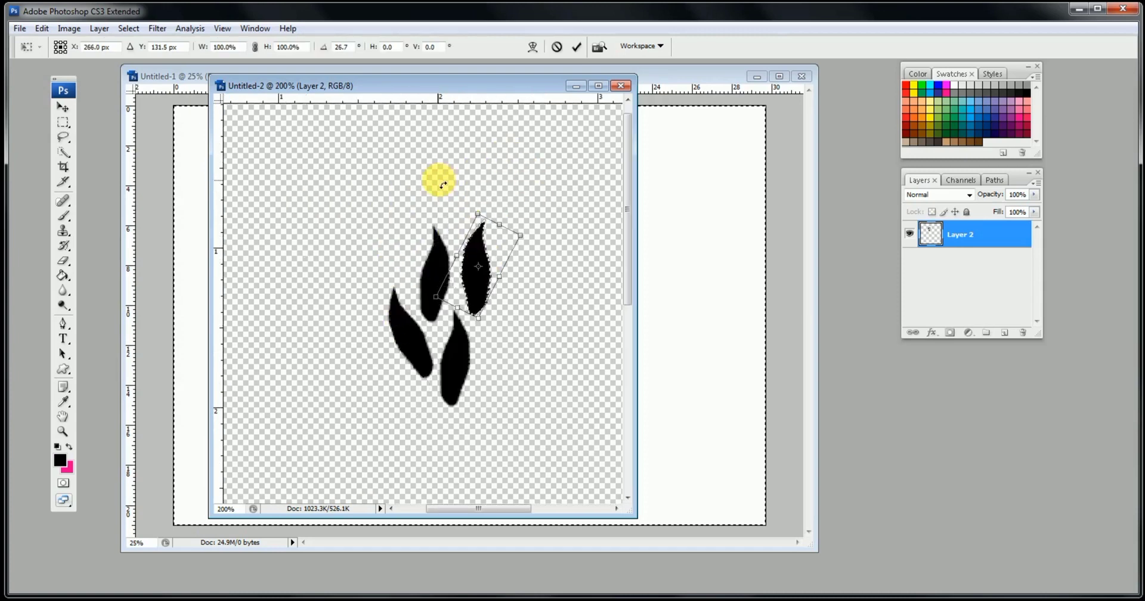
{"action": "key", "text": "Return"}
Lasso the four-kernel group and place a smaller copy of it directly above the original.
{"action": "key", "text": "ctrl+minus"}
{"action": "key", "text": "ctrl+d"}
{"action": "left_click_drag", "start_coordinate": [391, 195], "coordinate": [400, 283]}
{"action": "mouse_move", "coordinate": [376, 234]}
{"action": "left_mouse_down"}
{"action": "mouse_move", "coordinate": [338, 292]}
{"action": "mouse_move", "coordinate": [381, 235]}
{"action": "left_mouse_up"}
{"action": "mouse_move", "coordinate": [417, 285]}
{"action": "left_mouse_down"}
{"action": "mouse_move", "coordinate": [389, 204]}
{"action": "mouse_move", "coordinate": [401, 184]}
{"action": "mouse_move", "coordinate": [417, 187]}
{"action": "mouse_move", "coordinate": [417, 169]}
{"action": "mouse_move", "coordinate": [410, 197]}
{"action": "left_mouse_up"}
{"action": "key", "text": "ctrl+t"}
{"action": "key", "text": "Return"}
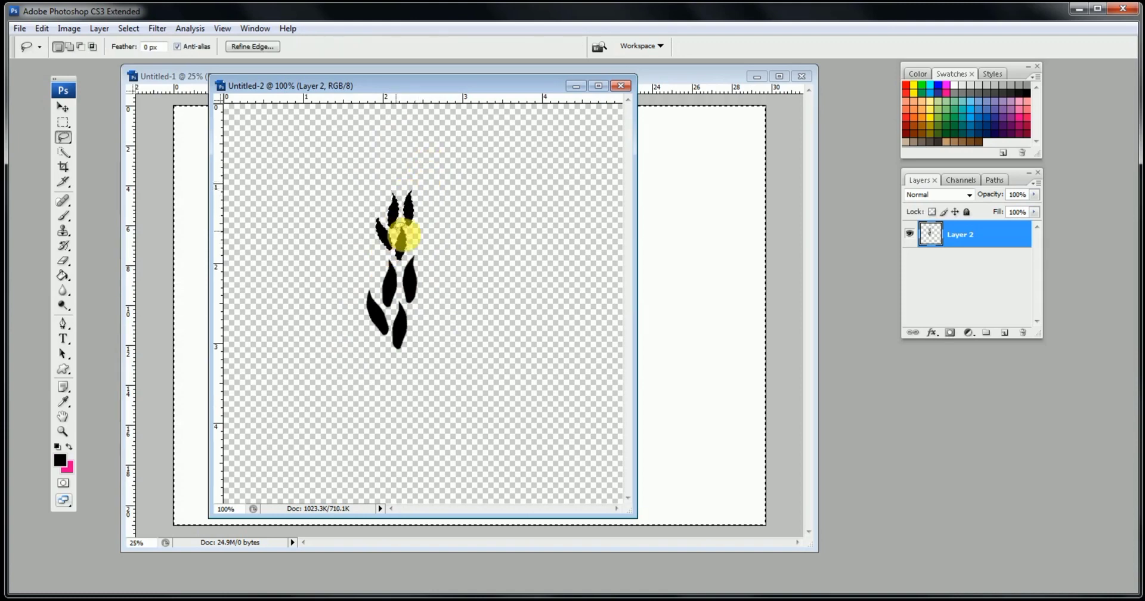
{"action": "key", "text": "ctrl+d"}
Copy the slanted kernel of the upper group into the gap on the left between the two groups.
{"action": "scroll", "coordinate": [401, 260], "scroll_direction": "up", "scroll_amount": 1}
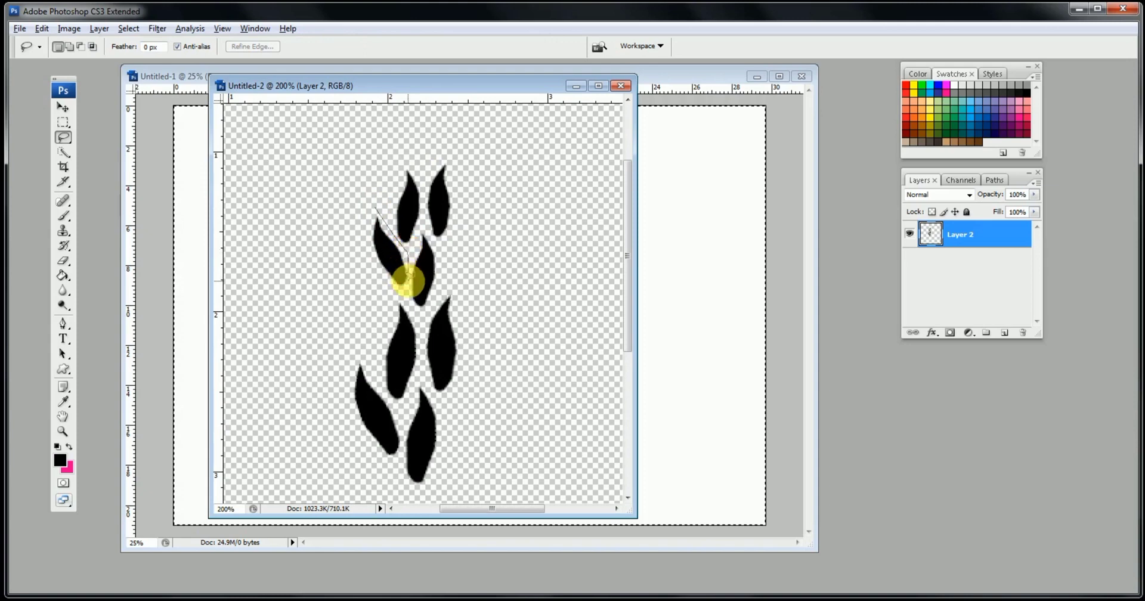
{"action": "left_click_drag", "start_coordinate": [409, 281], "coordinate": [375, 210]}
{"action": "left_click_drag", "start_coordinate": [388, 235], "coordinate": [368, 299]}
{"action": "key", "text": "ctrl+t"}
{"action": "key", "text": "Return"}
{"action": "mouse_move", "coordinate": [373, 242]}
{"action": "left_mouse_down"}
{"action": "mouse_move", "coordinate": [419, 240]}
{"action": "mouse_move", "coordinate": [414, 249]}
{"action": "mouse_move", "coordinate": [420, 231]}
{"action": "left_mouse_up"}
{"action": "scroll", "coordinate": [381, 324], "scroll_direction": "down", "scroll_amount": 2}
{"action": "key", "text": "ctrl+d"}
Duplicate the whole kernel cluster, enlarge the copy and place it below the original to lengthen the ear.
{"action": "left_click_drag", "start_coordinate": [395, 186], "coordinate": [443, 170]}
{"action": "mouse_move", "coordinate": [418, 232]}
{"action": "left_mouse_down"}
{"action": "mouse_move", "coordinate": [415, 332]}
{"action": "mouse_move", "coordinate": [478, 319]}
{"action": "left_mouse_up"}
{"action": "key", "text": "ctrl+t"}
{"action": "left_click_drag", "start_coordinate": [495, 278], "coordinate": [523, 250]}
{"action": "key", "text": "Return"}
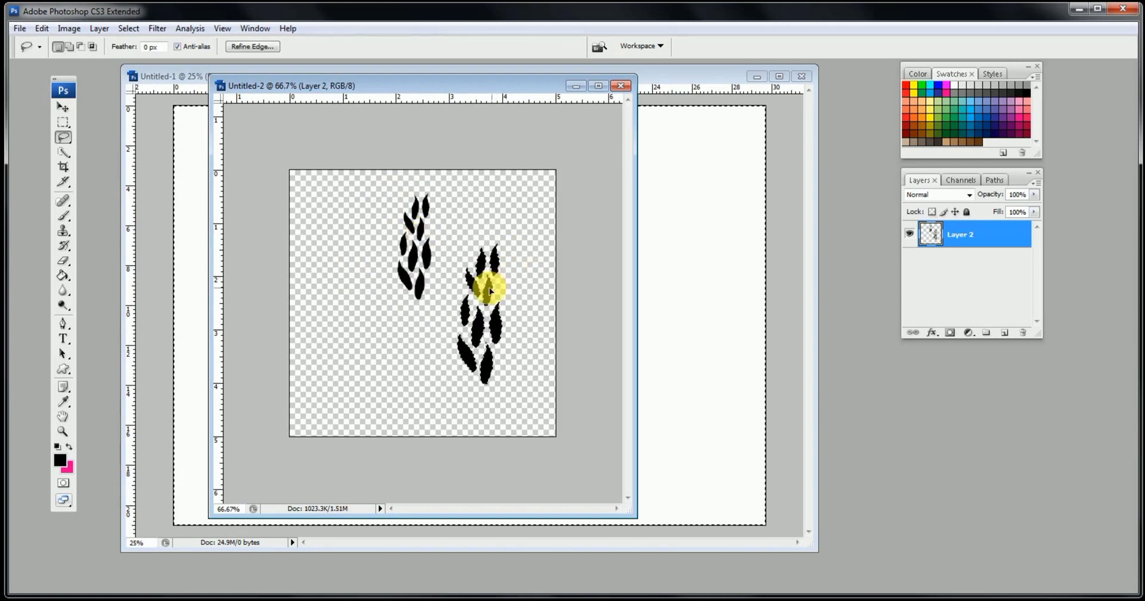
{"action": "left_click_drag", "start_coordinate": [486, 289], "coordinate": [403, 331]}
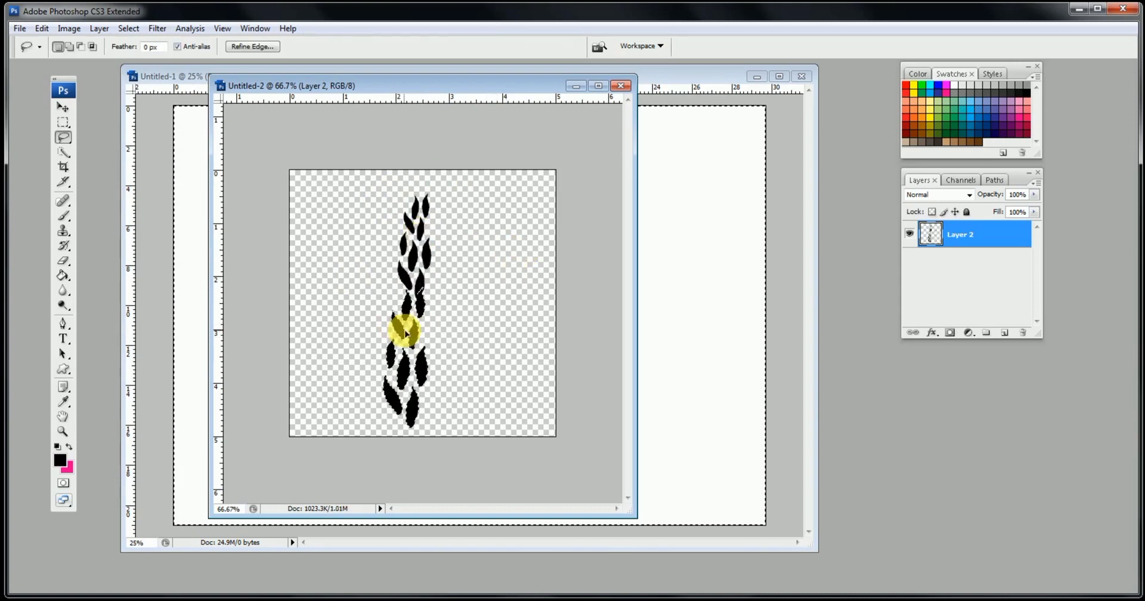
Adjust the lower cluster's size and tilt, line it up under the upper cluster and deselect it.
{"action": "key", "text": "ctrl+t"}
{"action": "left_click_drag", "start_coordinate": [429, 286], "coordinate": [431, 290]}
{"action": "left_click_drag", "start_coordinate": [500, 288], "coordinate": [494, 280]}
{"action": "key", "text": "Return"}
{"action": "left_click_drag", "start_coordinate": [418, 383], "coordinate": [435, 377]}
{"action": "key", "text": "ctrl+d"}
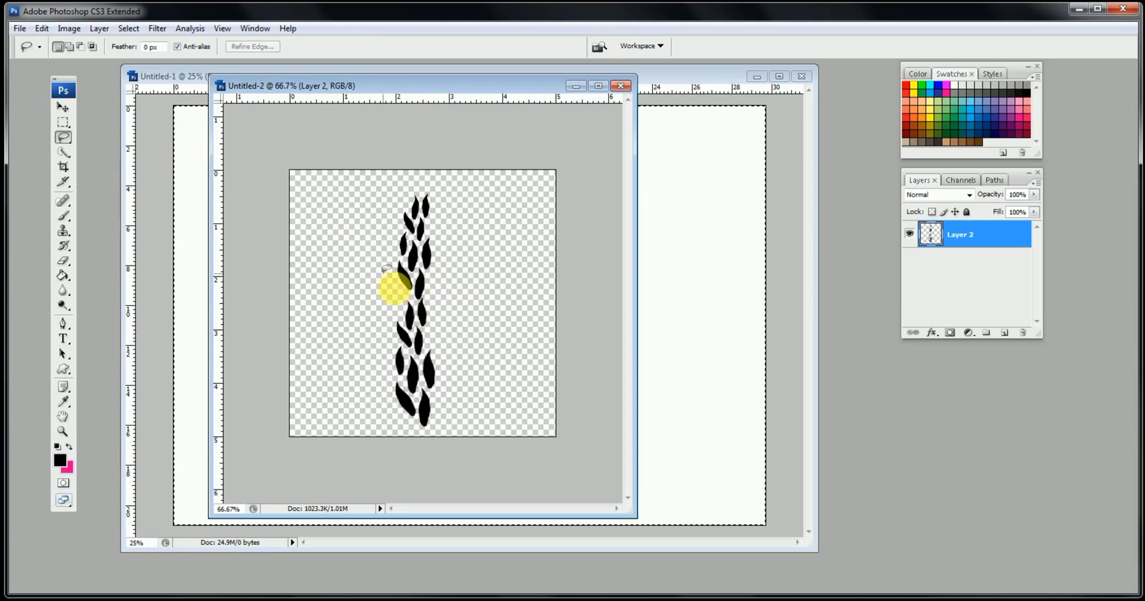
Add a kernel copy to the gap on the left edge at the middle of the column.
{"action": "key", "text": "ctrl+plus"}
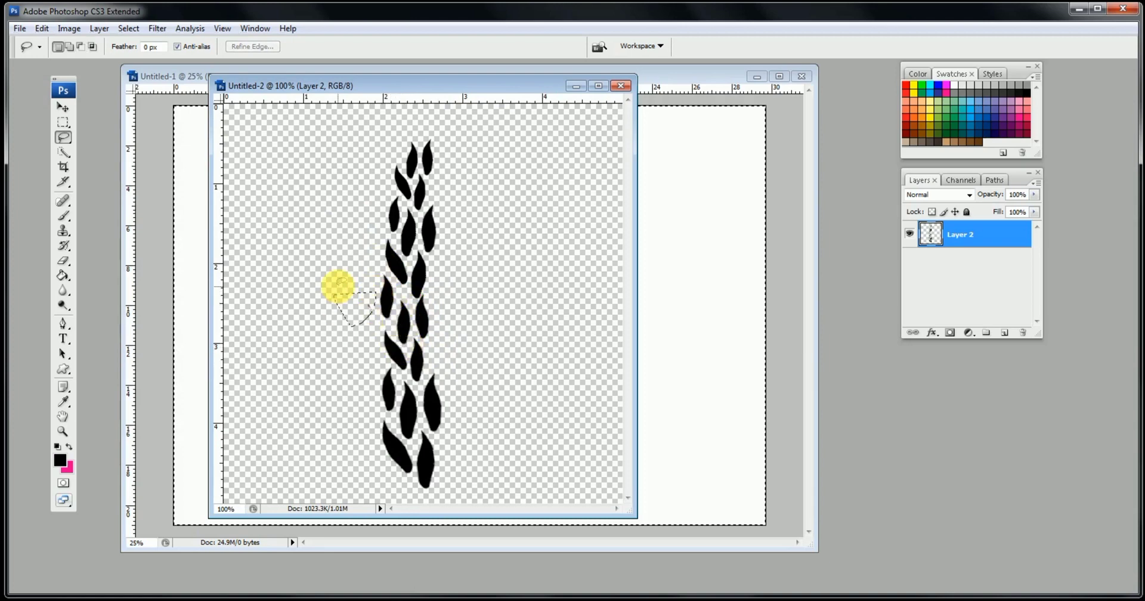
{"action": "key", "text": "ctrl+minus"}
{"action": "key", "text": "ctrl+d"}
Scale the whole column of kernels to about 70% with Free Transform.
{"action": "key", "text": "ctrl+t"}
{"action": "left_click_drag", "start_coordinate": [414, 191], "coordinate": [414, 258]}
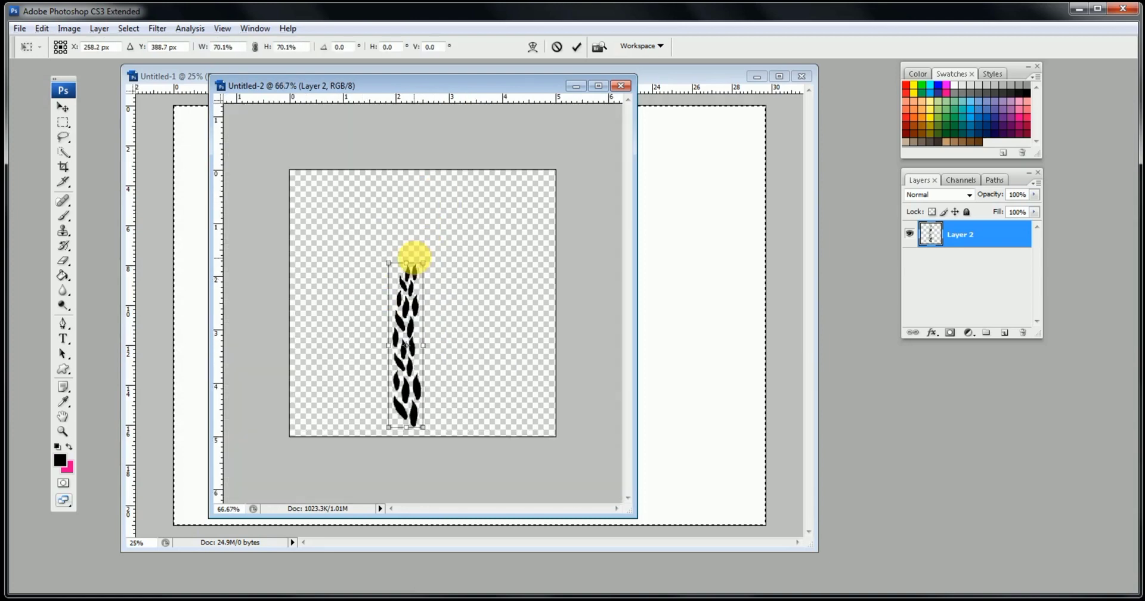
{"action": "key", "text": "Escape"}
{"action": "key", "text": "ctrl+plus"}
Activate the Brush tool with the 3 px hard round tip and enlarge the document window.
{"action": "left_click", "coordinate": [67, 217]}
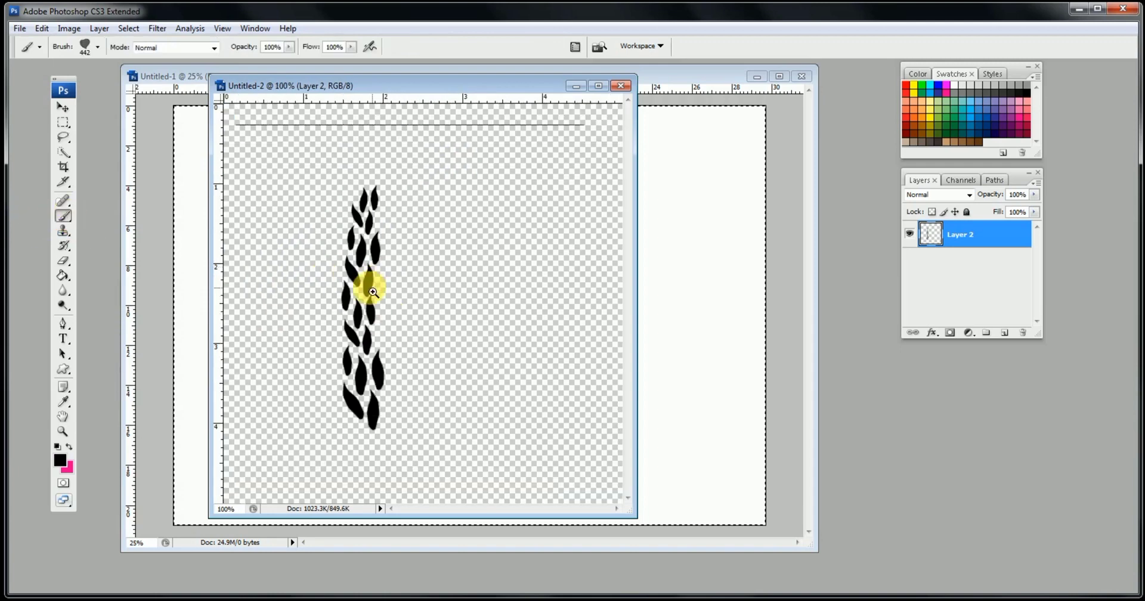
{"action": "scroll", "coordinate": [366, 287], "scroll_direction": "up", "scroll_amount": 1}
{"action": "left_click", "coordinate": [97, 48]}
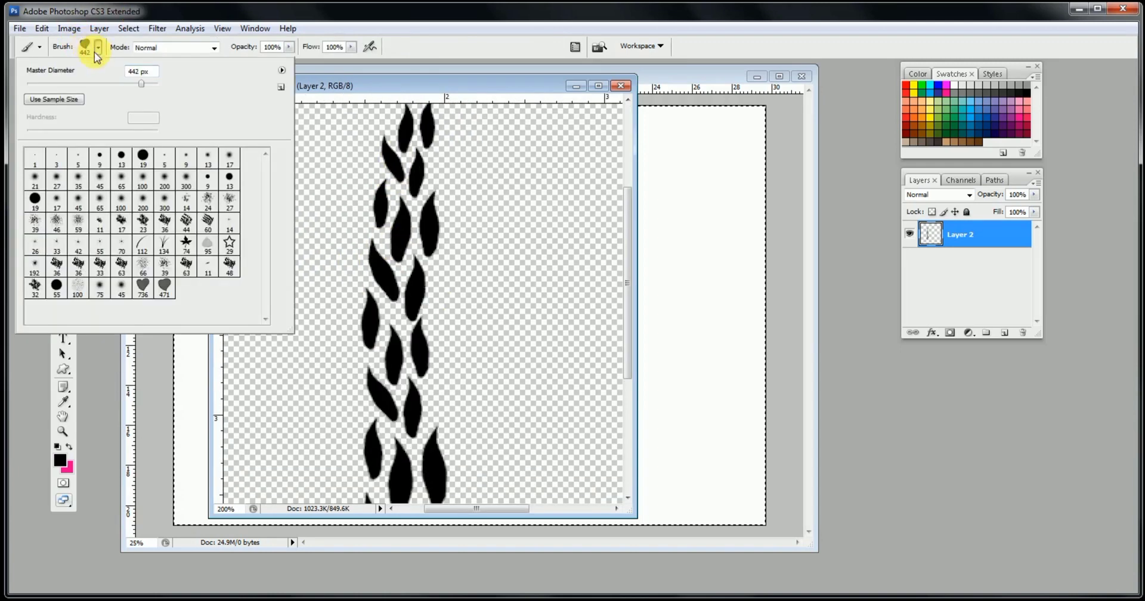
{"action": "left_click", "coordinate": [105, 158]}
{"action": "left_click", "coordinate": [416, 88]}
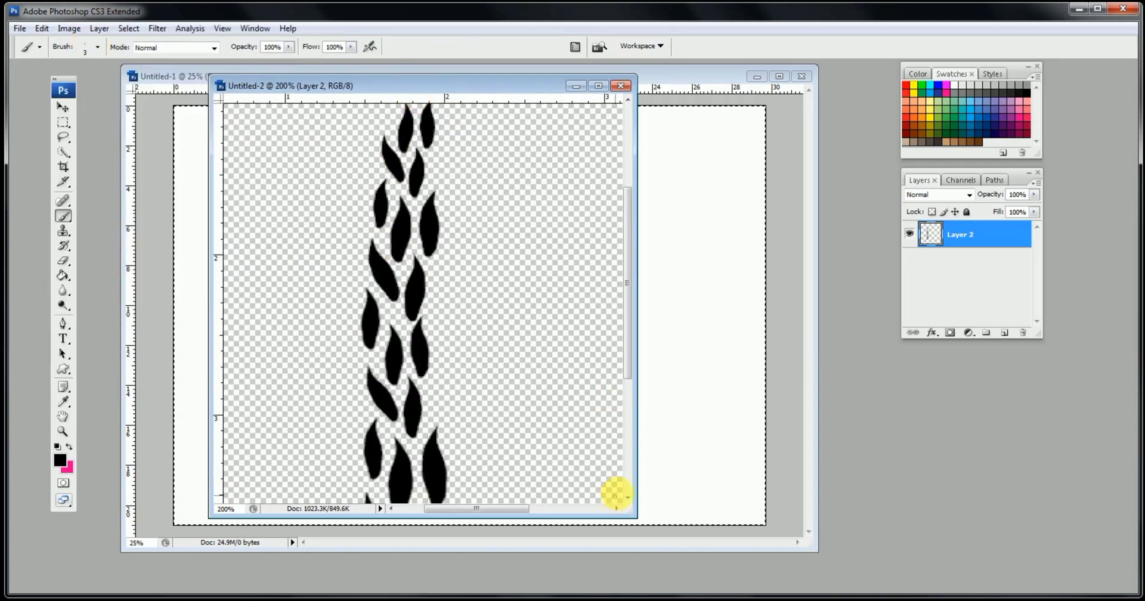
{"action": "left_click_drag", "start_coordinate": [640, 523], "coordinate": [728, 567]}
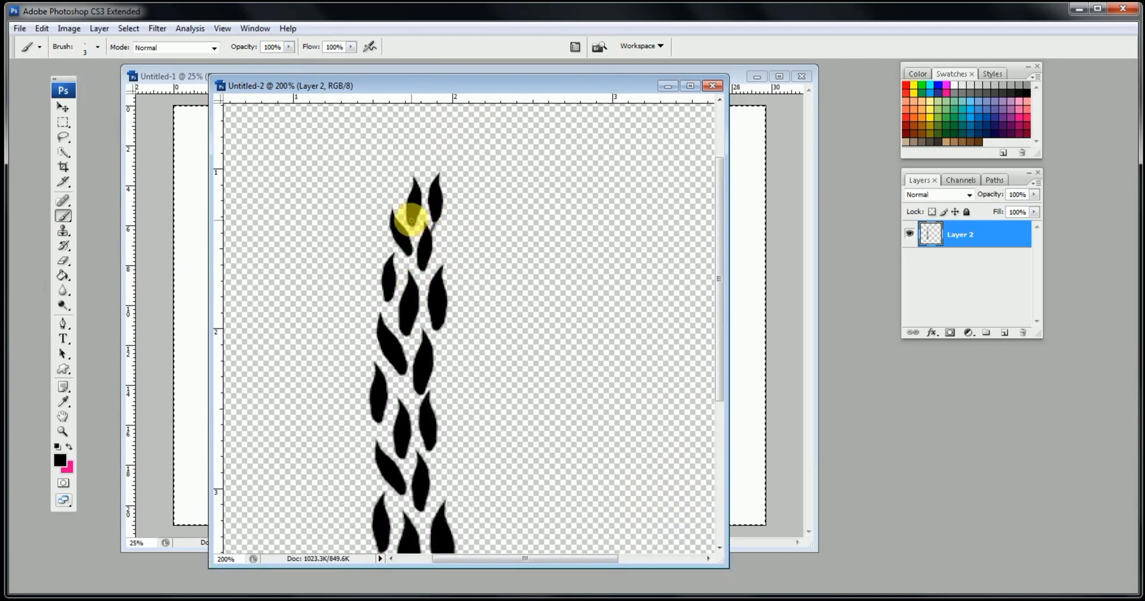
{"action": "left_click", "coordinate": [85, 49]}
{"action": "left_click_drag", "start_coordinate": [323, 88], "coordinate": [320, 86]}
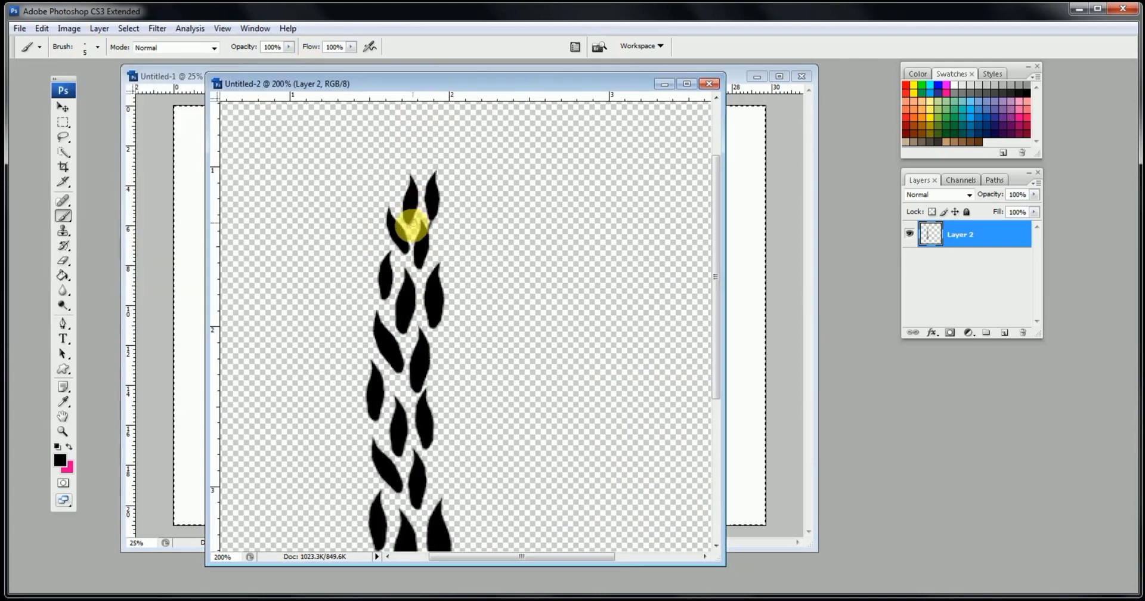
{"action": "left_click", "coordinate": [86, 49]}
{"action": "left_click", "coordinate": [57, 161]}
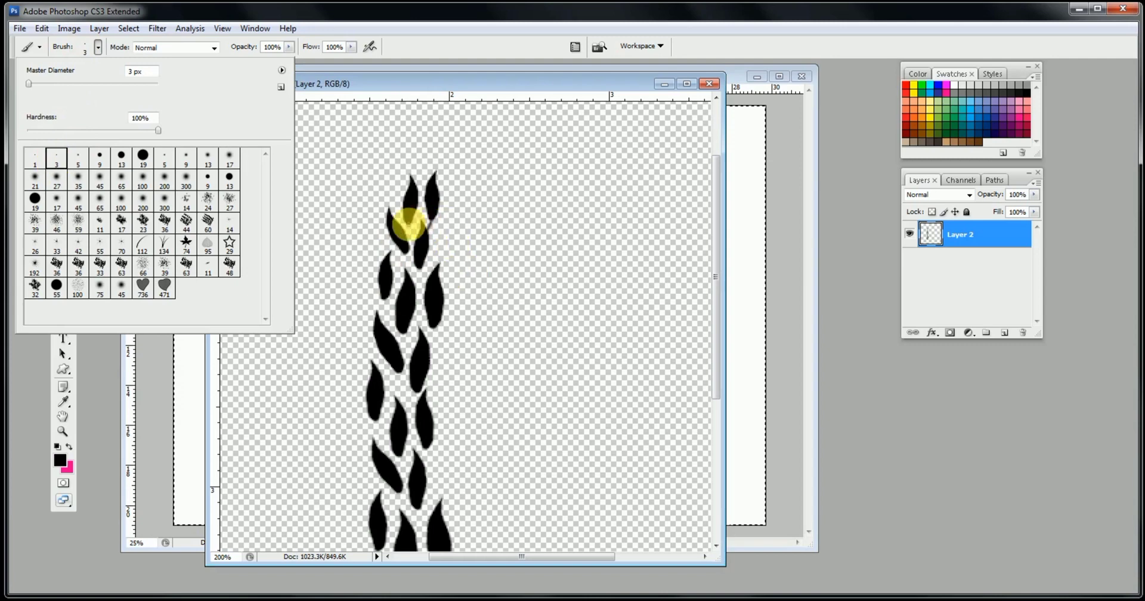
Draw thin stems linking the kernels down the ear, ending in a short stalk below the lowest ones.
{"action": "left_click", "coordinate": [409, 224]}
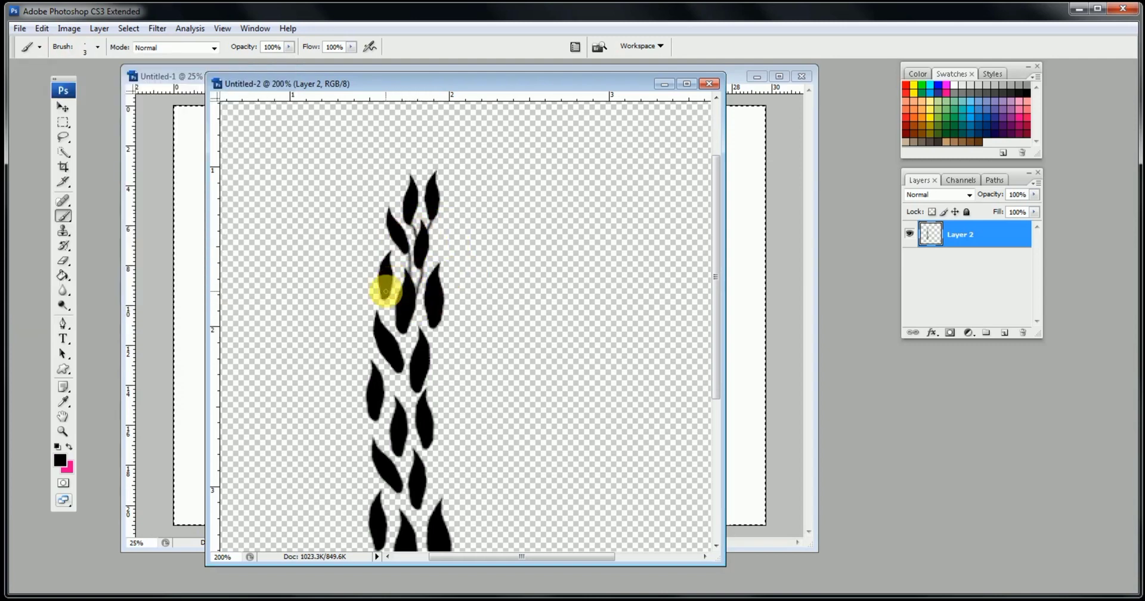
{"action": "left_click_drag", "start_coordinate": [408, 258], "coordinate": [420, 289]}
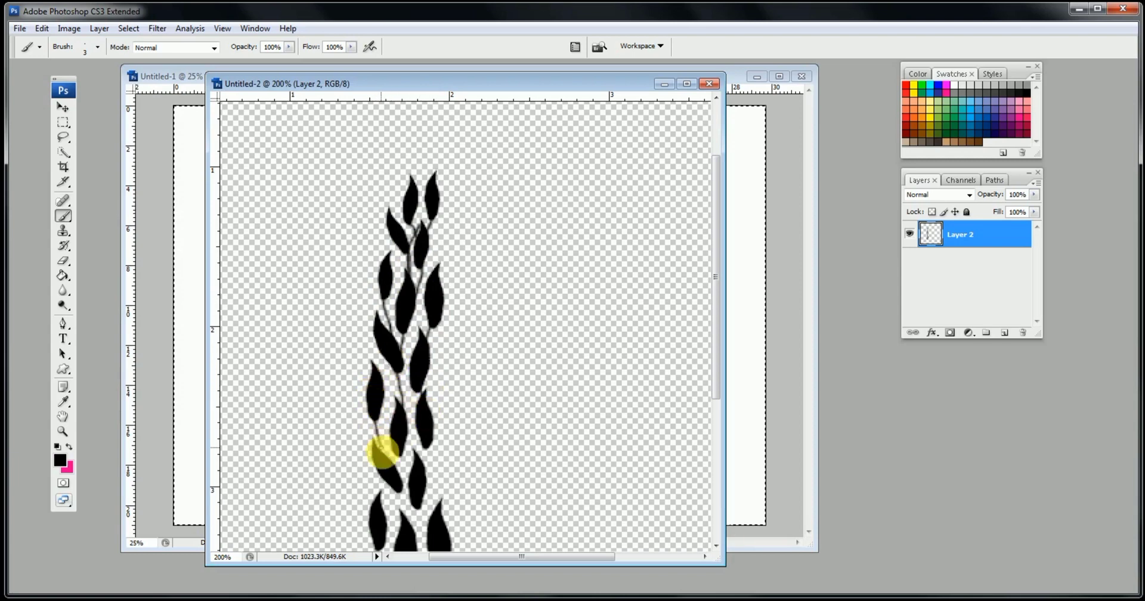
{"action": "scroll", "coordinate": [406, 406], "scroll_direction": "down", "scroll_amount": 3}
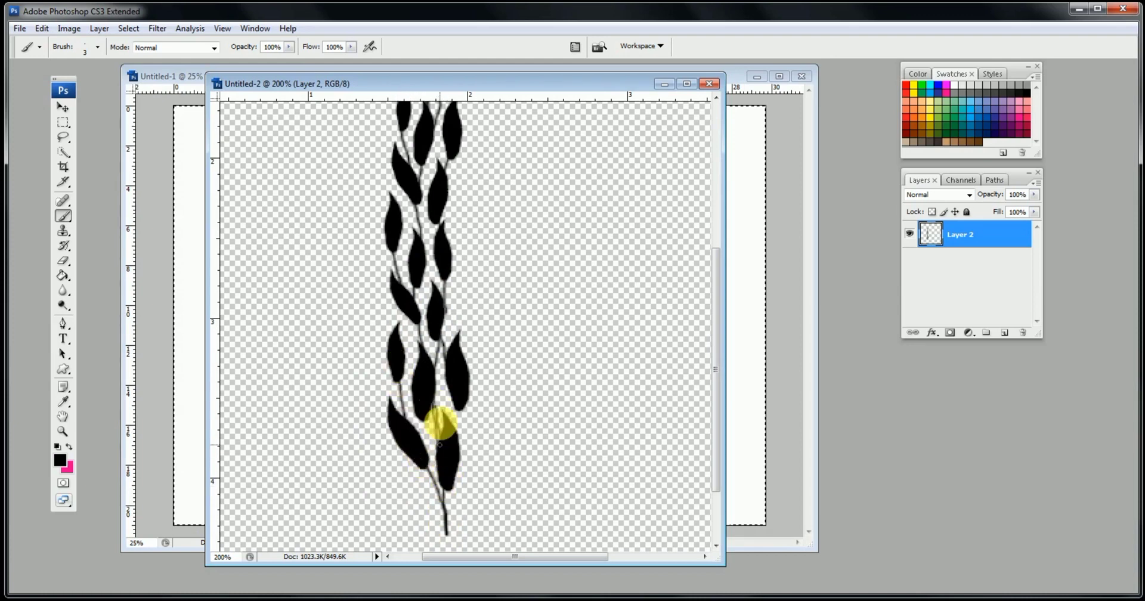
Draw long thin awns fanning upward and outward from both sides and the tip of the ear.
{"action": "left_click_drag", "start_coordinate": [416, 237], "coordinate": [411, 342]}
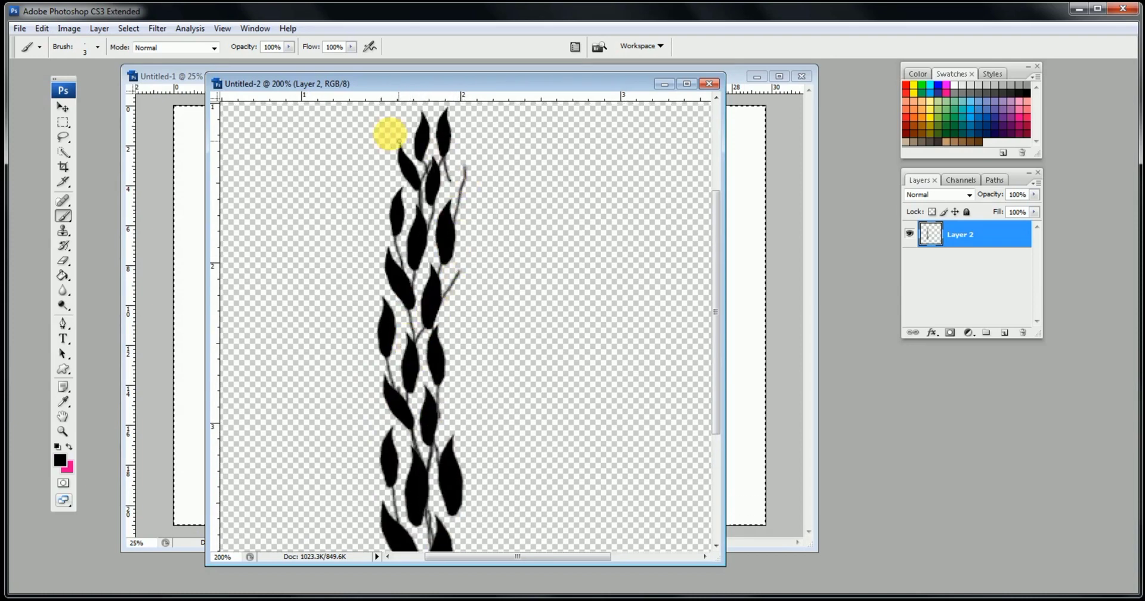
{"action": "left_click_drag", "start_coordinate": [390, 134], "coordinate": [392, 219]}
{"action": "mouse_move", "coordinate": [449, 177]}
{"action": "left_mouse_down"}
{"action": "mouse_move", "coordinate": [451, 295]}
{"action": "mouse_move", "coordinate": [401, 171]}
{"action": "left_mouse_up"}
{"action": "left_click_drag", "start_coordinate": [432, 288], "coordinate": [426, 200]}
{"action": "mouse_move", "coordinate": [456, 397]}
{"action": "left_mouse_down"}
{"action": "mouse_move", "coordinate": [449, 240]}
{"action": "mouse_move", "coordinate": [472, 197]}
{"action": "left_mouse_up"}
{"action": "left_click_drag", "start_coordinate": [431, 340], "coordinate": [505, 254]}
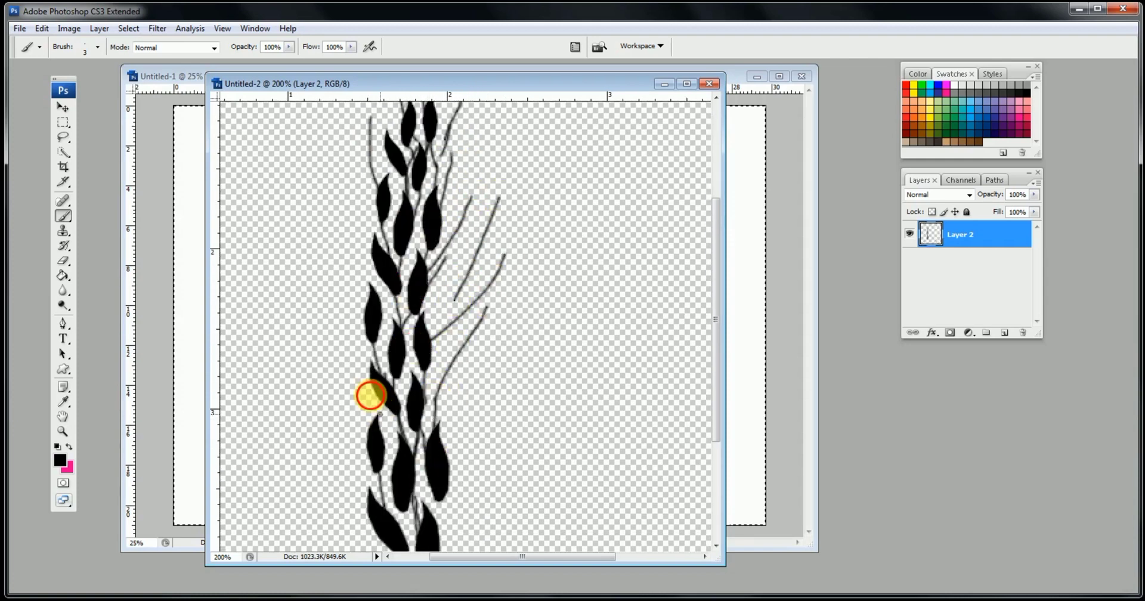
{"action": "left_click_drag", "start_coordinate": [370, 396], "coordinate": [334, 172]}
{"action": "key", "text": "ctrl+minus"}
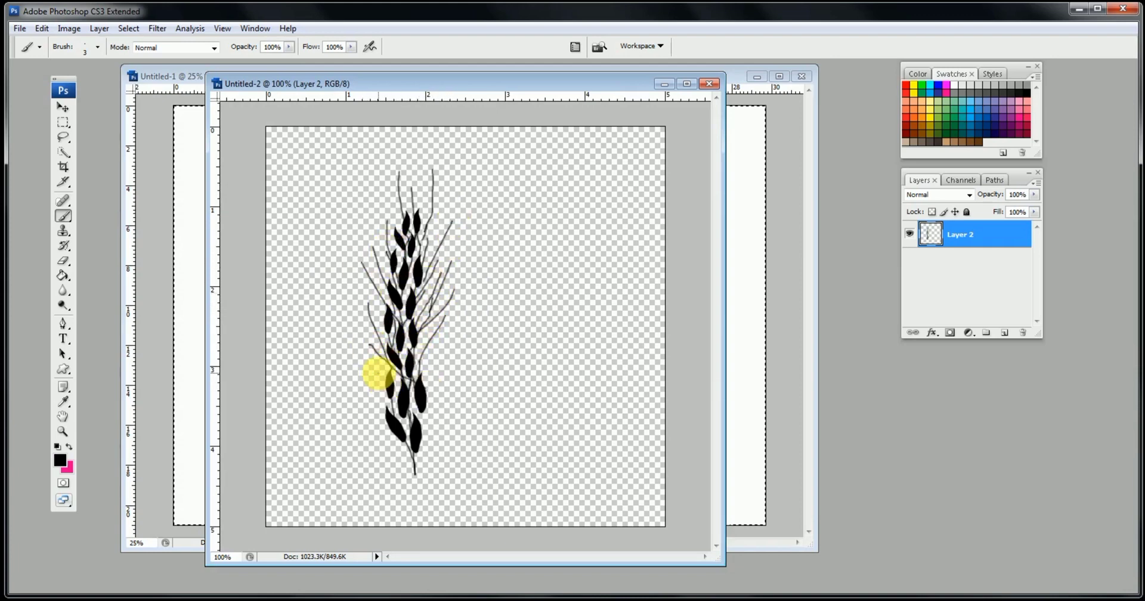
Move the finished wheat ear slightly up and left and define it as a brush preset named "gan".
{"action": "left_click", "coordinate": [62, 107]}
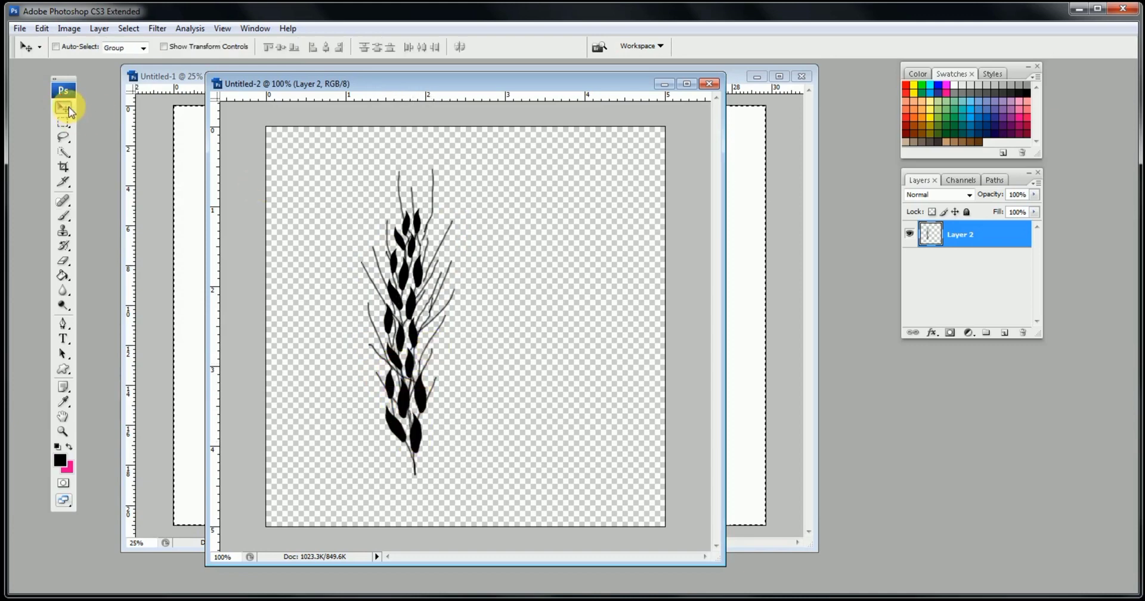
{"action": "mouse_move", "coordinate": [441, 305]}
{"action": "left_mouse_down"}
{"action": "mouse_move", "coordinate": [447, 271]}
{"action": "mouse_move", "coordinate": [427, 289]}
{"action": "mouse_move", "coordinate": [436, 296]}
{"action": "left_mouse_up"}
{"action": "left_click", "coordinate": [42, 29]}
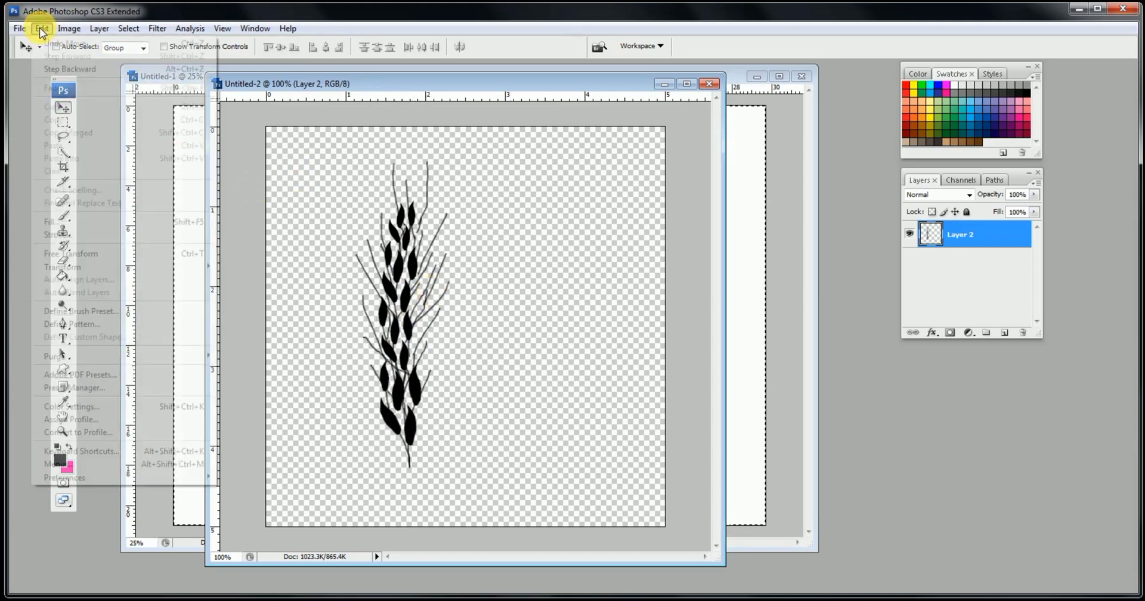
{"action": "left_click", "coordinate": [99, 310]}
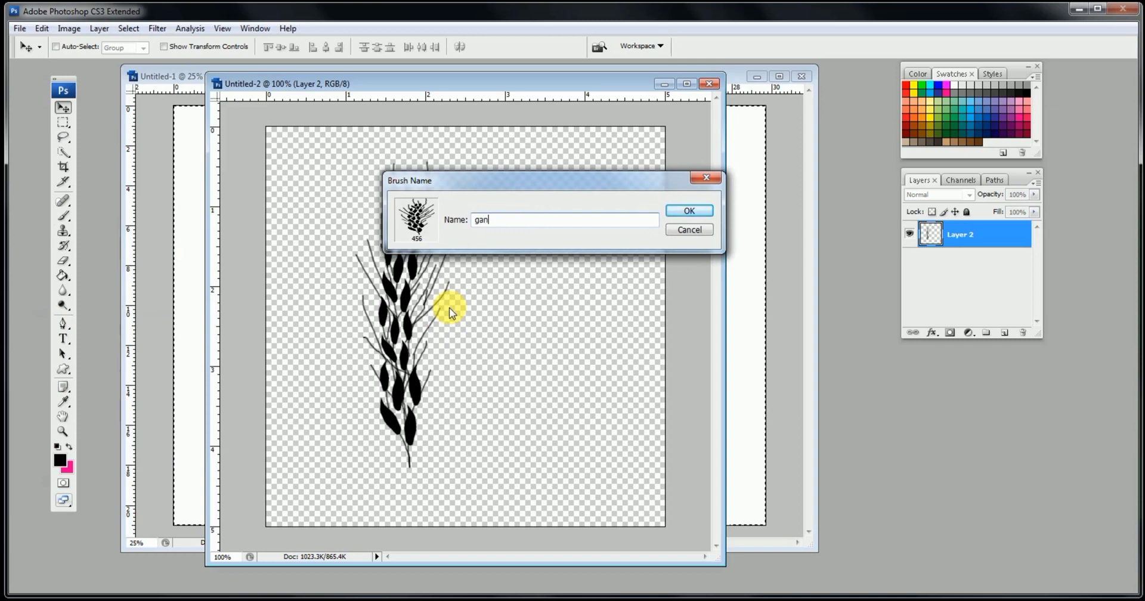
{"action": "left_click", "coordinate": [688, 212]}
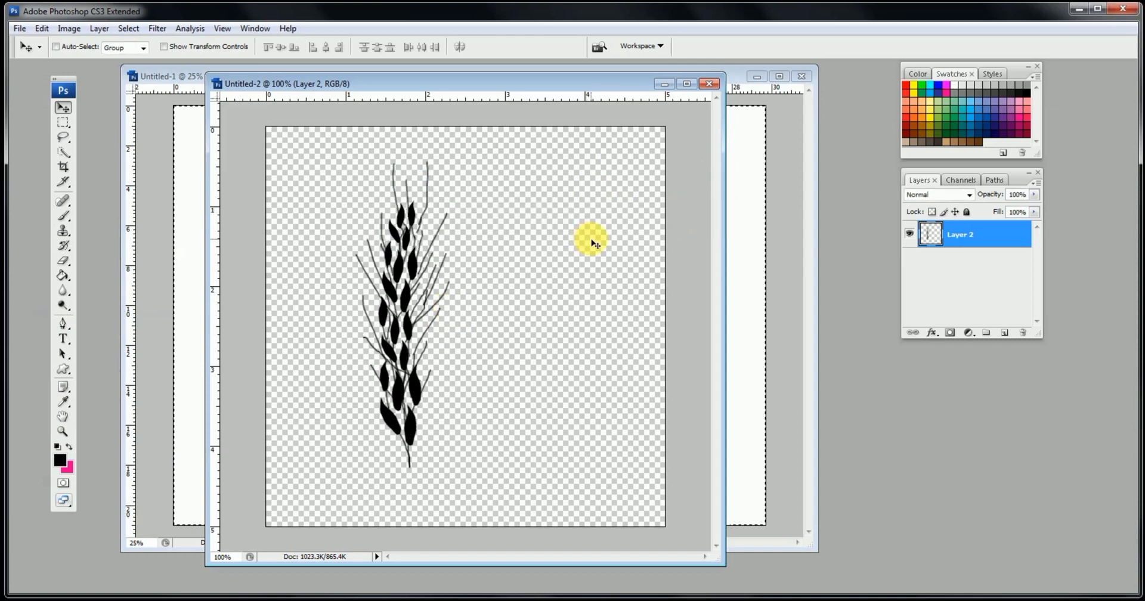
Try the new 456 px wheat ear brush with one stamp beside the drawing, and undo the stamp.
{"action": "key", "text": "b"}
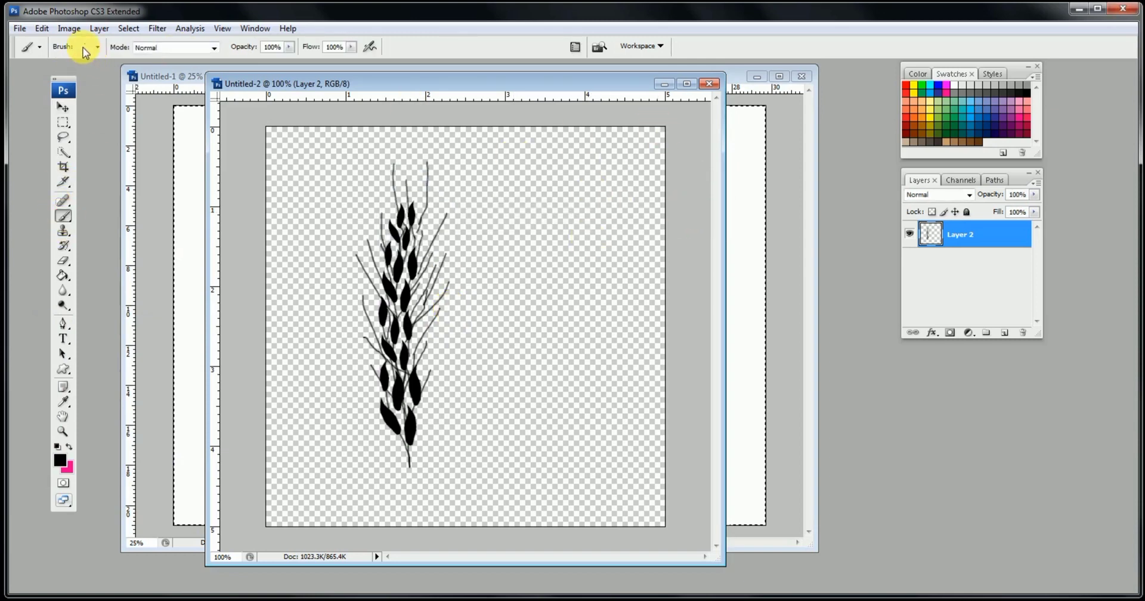
{"action": "left_click", "coordinate": [96, 48]}
{"action": "left_click", "coordinate": [193, 294]}
{"action": "key", "text": "Return"}
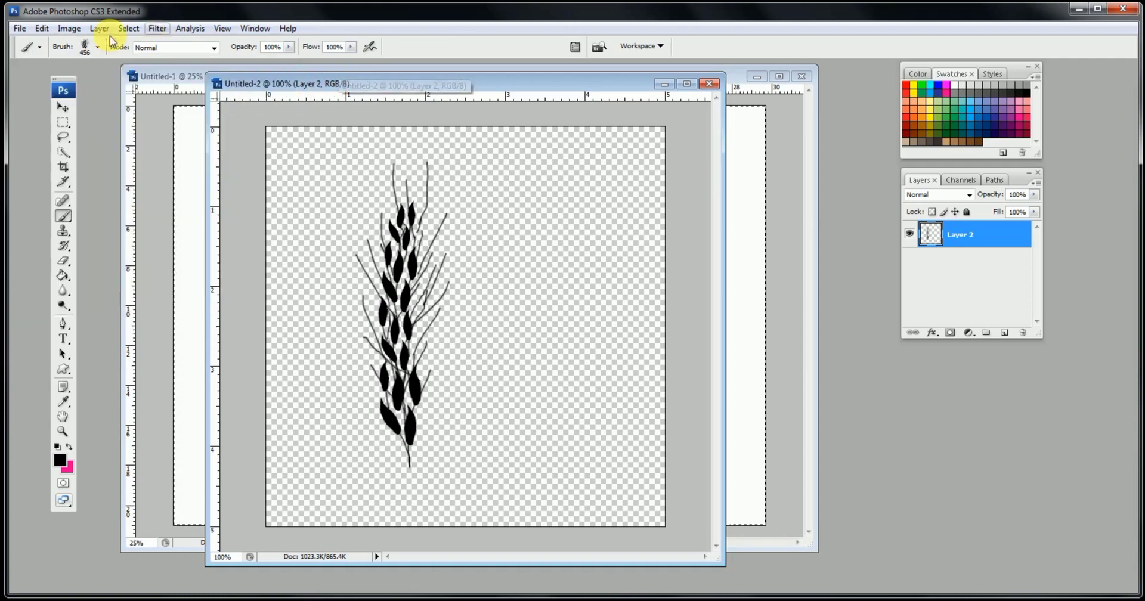
{"action": "left_click", "coordinate": [499, 294]}
{"action": "key", "text": "ctrl+z"}
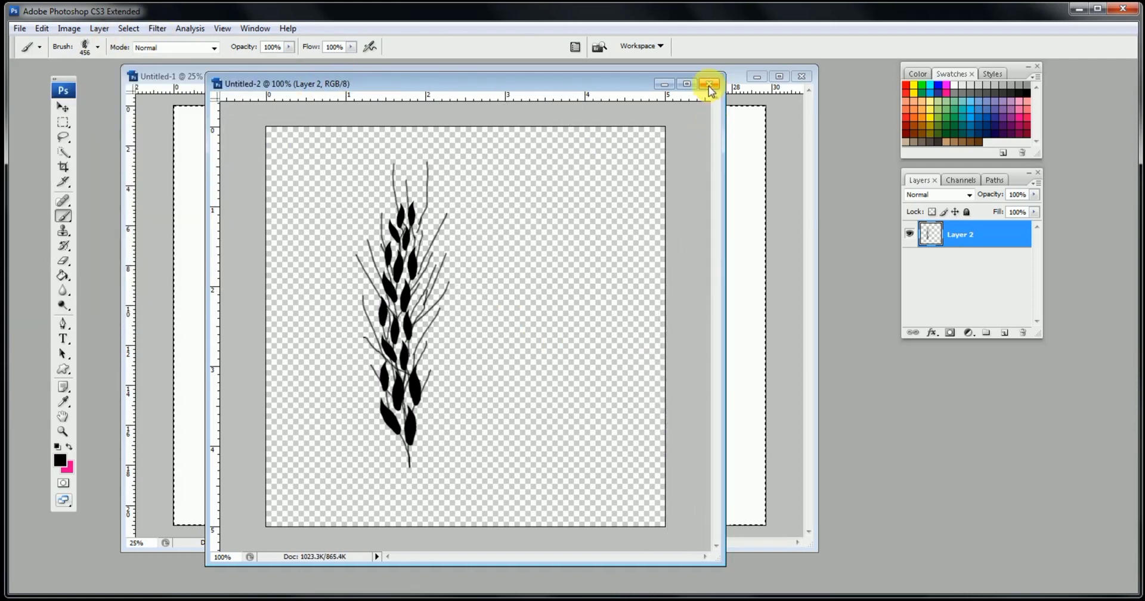
Close the wheat ear document without saving and add a new layer above the Background in Untitled-1.
{"action": "left_click", "coordinate": [709, 89]}
{"action": "left_click", "coordinate": [559, 236]}
{"action": "left_click", "coordinate": [63, 121]}
{"action": "key", "text": "ctrl+minus"}
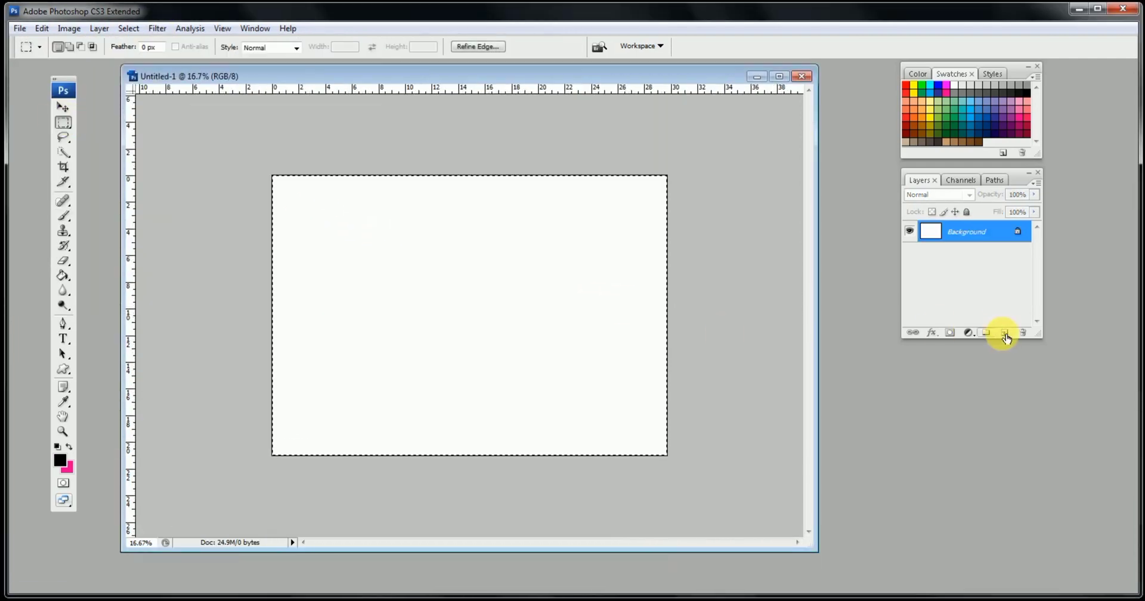
{"action": "left_click", "coordinate": [1006, 332]}
{"action": "key", "text": "ctrl+plus"}
Set the foreground colour to pale blue (dbf2fd) and the background colour to dark blue (0c438e).
{"action": "left_click", "coordinate": [60, 460]}
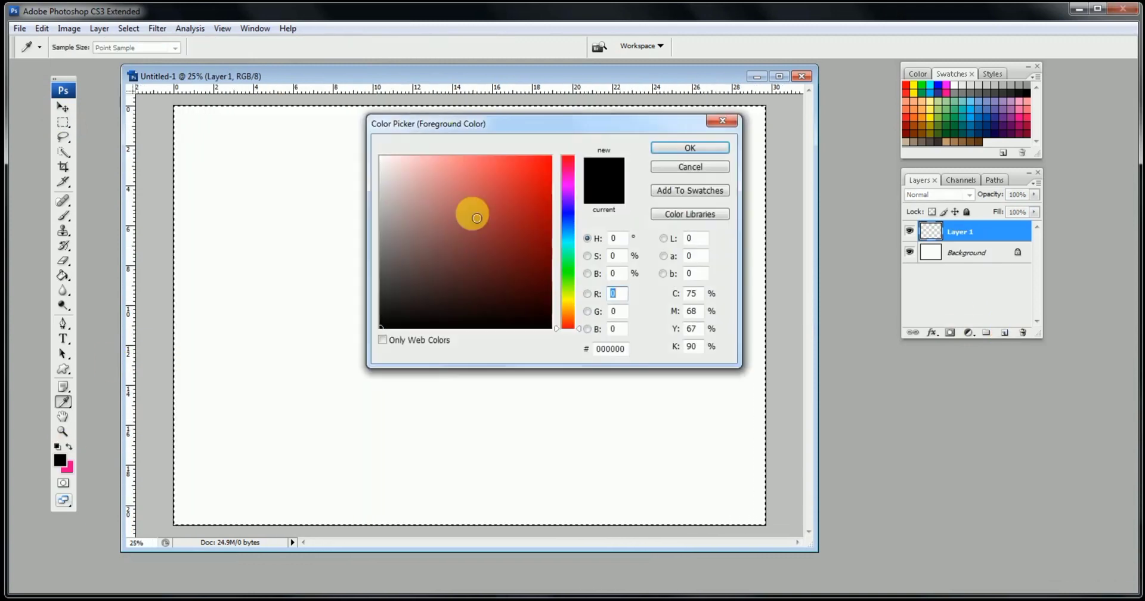
{"action": "left_click", "coordinate": [568, 237]}
{"action": "left_click", "coordinate": [402, 158]}
{"action": "left_click", "coordinate": [690, 148]}
{"action": "left_click", "coordinate": [68, 467]}
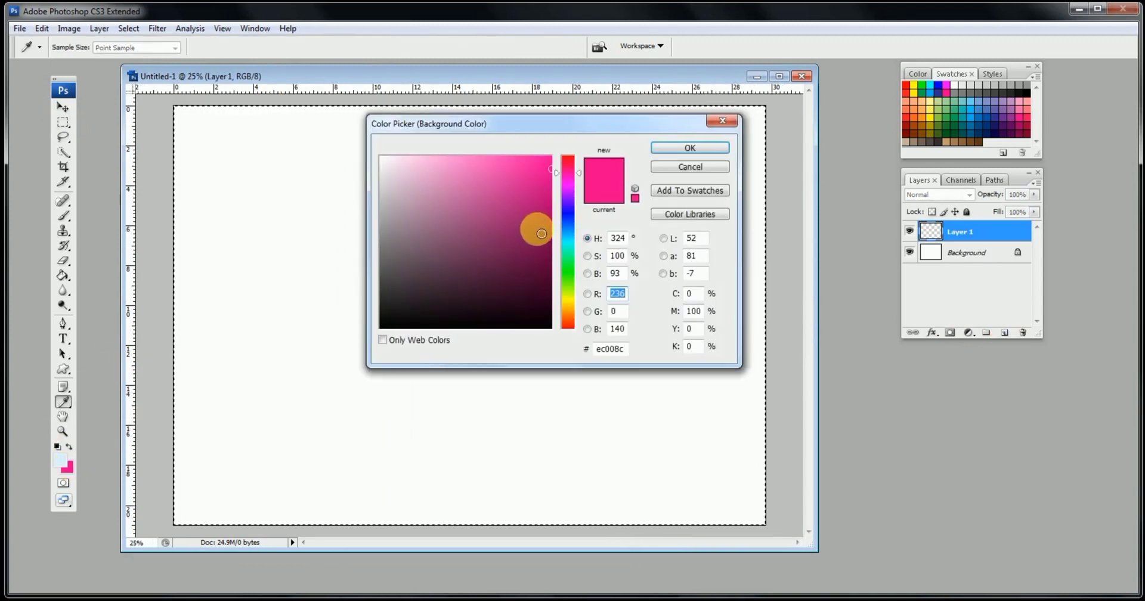
{"action": "left_click", "coordinate": [568, 226]}
{"action": "left_click", "coordinate": [538, 212]}
{"action": "left_click", "coordinate": [543, 184]}
{"action": "left_click", "coordinate": [539, 231]}
{"action": "left_click", "coordinate": [697, 150]}
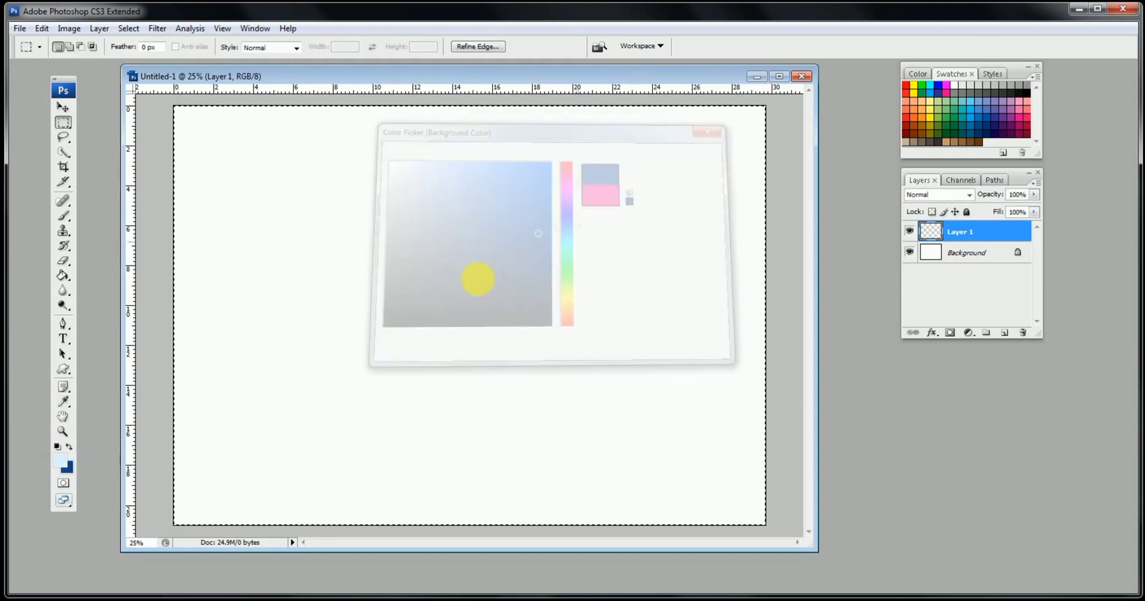
Fill the new layer with a vertical linear gradient from pale blue at the top to dark blue at the bottom, and deselect.
{"action": "key", "text": "ctrl+minus"}
{"action": "left_click", "coordinate": [63, 275]}
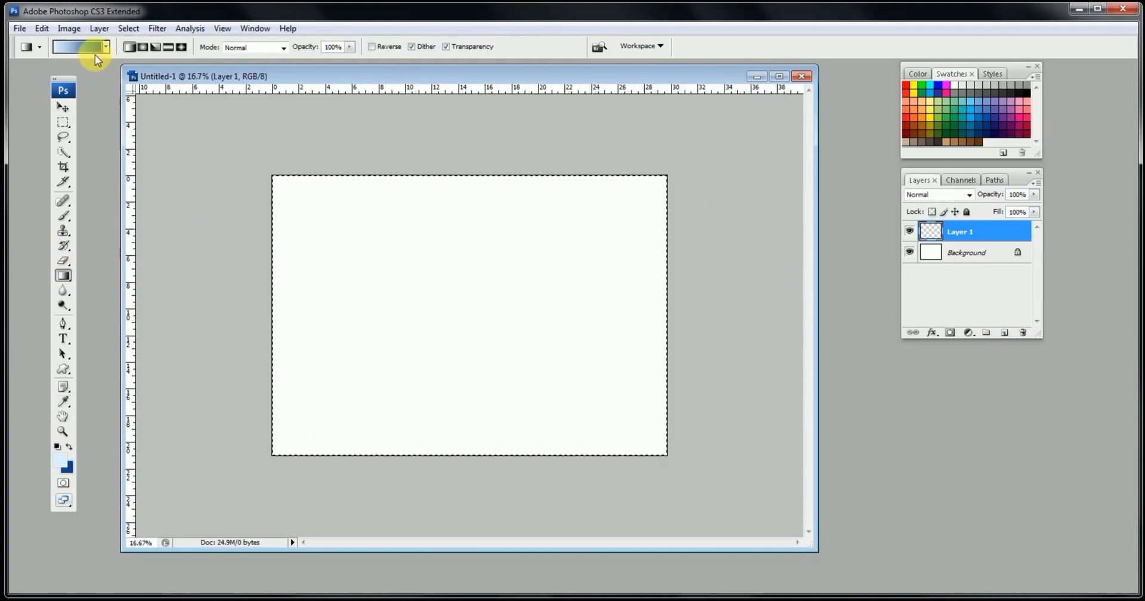
{"action": "left_click_drag", "start_coordinate": [463, 437], "coordinate": [467, 238]}
{"action": "key", "text": "ctrl+z"}
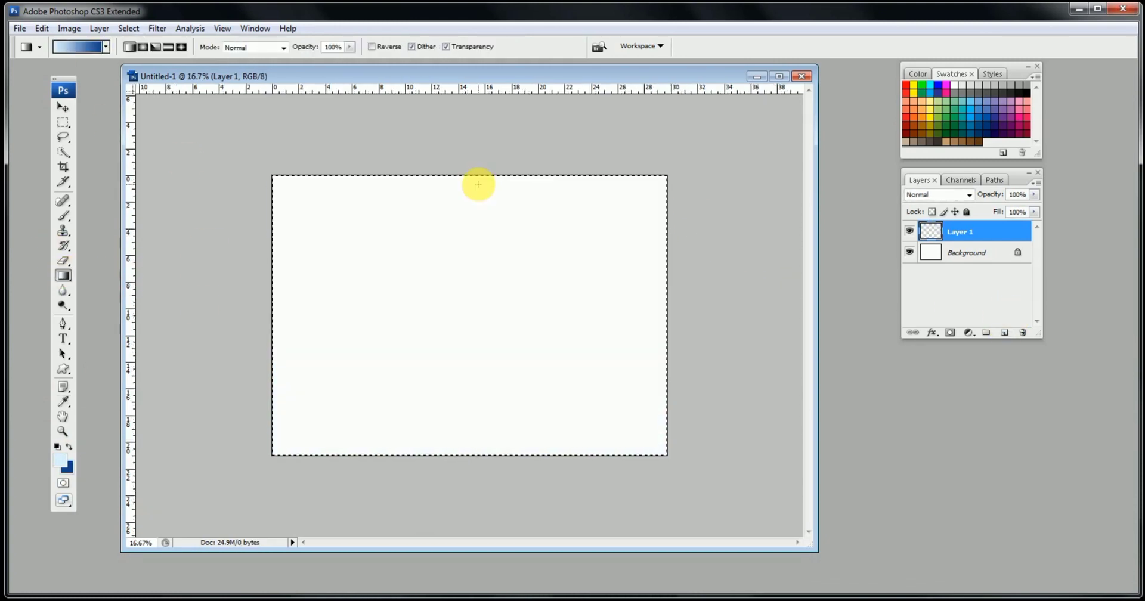
{"action": "left_click_drag", "start_coordinate": [478, 184], "coordinate": [481, 441]}
{"action": "left_click", "coordinate": [63, 122]}
Set the foreground colour to bright green and the background colour to very dark green.
{"action": "left_click", "coordinate": [60, 460]}
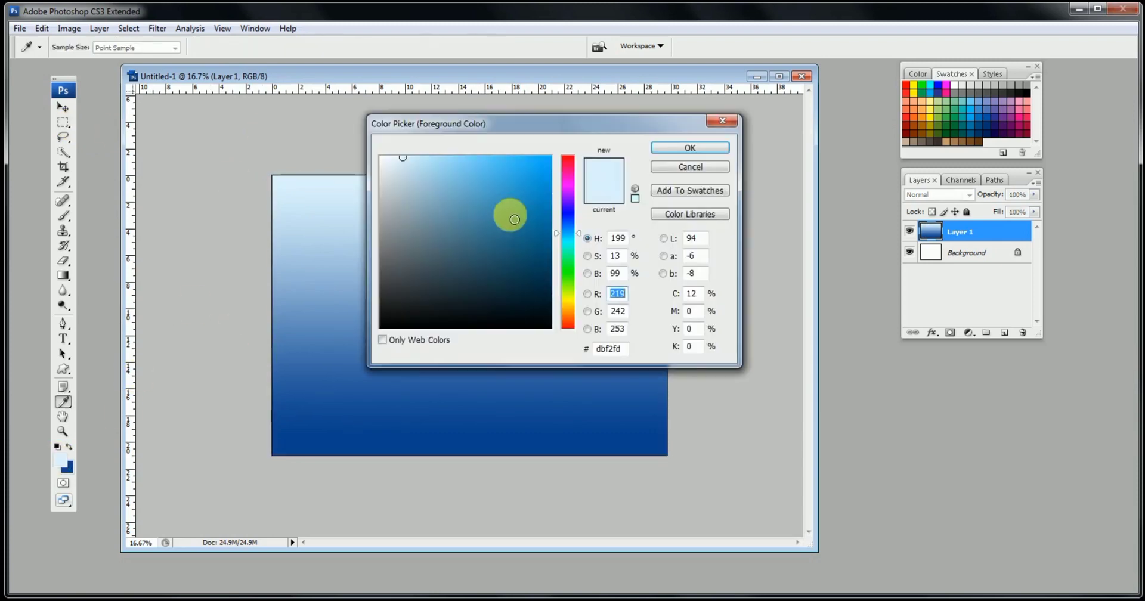
{"action": "left_click", "coordinate": [566, 281]}
{"action": "left_click", "coordinate": [70, 469]}
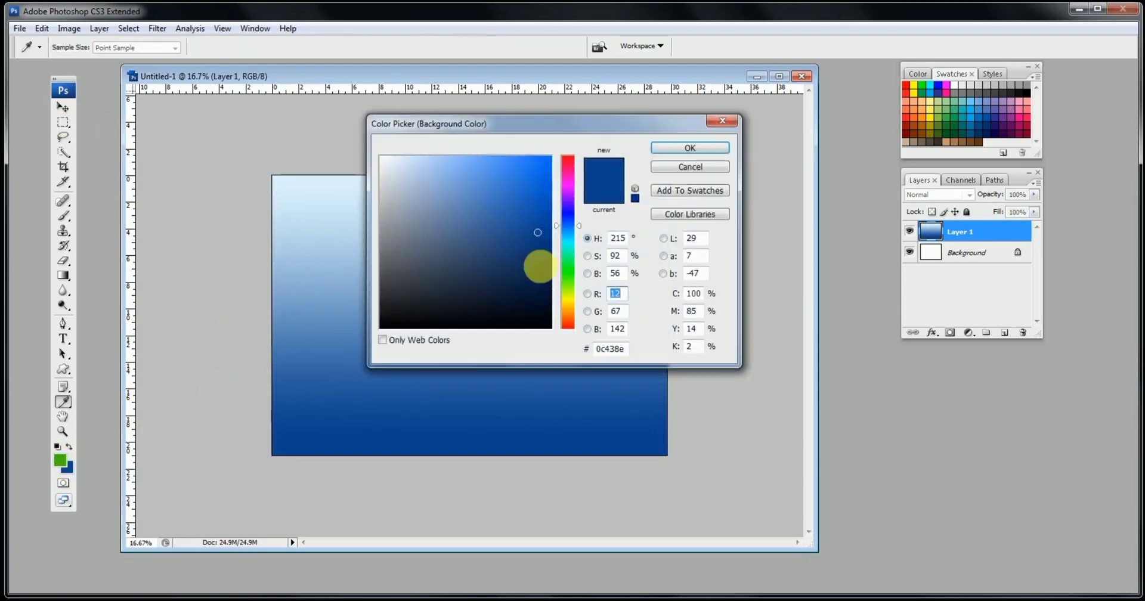
{"action": "left_click", "coordinate": [568, 280]}
{"action": "left_click", "coordinate": [529, 291]}
{"action": "left_click", "coordinate": [691, 148]}
Add a new layer and paint a band of grass across the middle with the 134 px grass brush enlarged to 862 px.
{"action": "left_click", "coordinate": [1007, 333]}
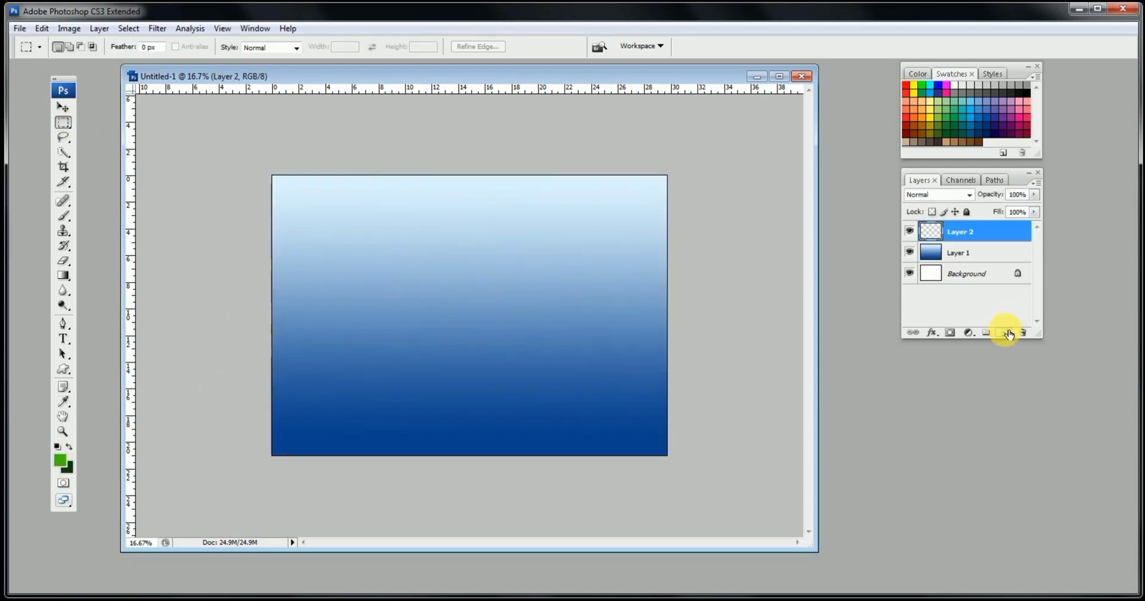
{"action": "left_click", "coordinate": [56, 218]}
{"action": "left_click", "coordinate": [97, 47]}
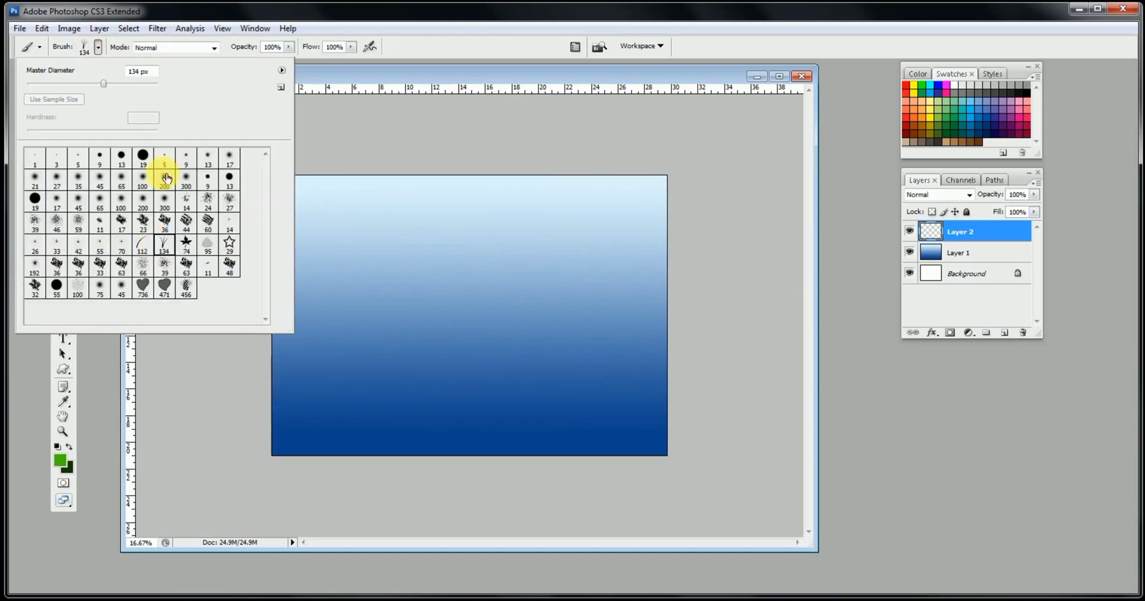
{"action": "key", "text": "Return"}
{"action": "left_click", "coordinate": [85, 50]}
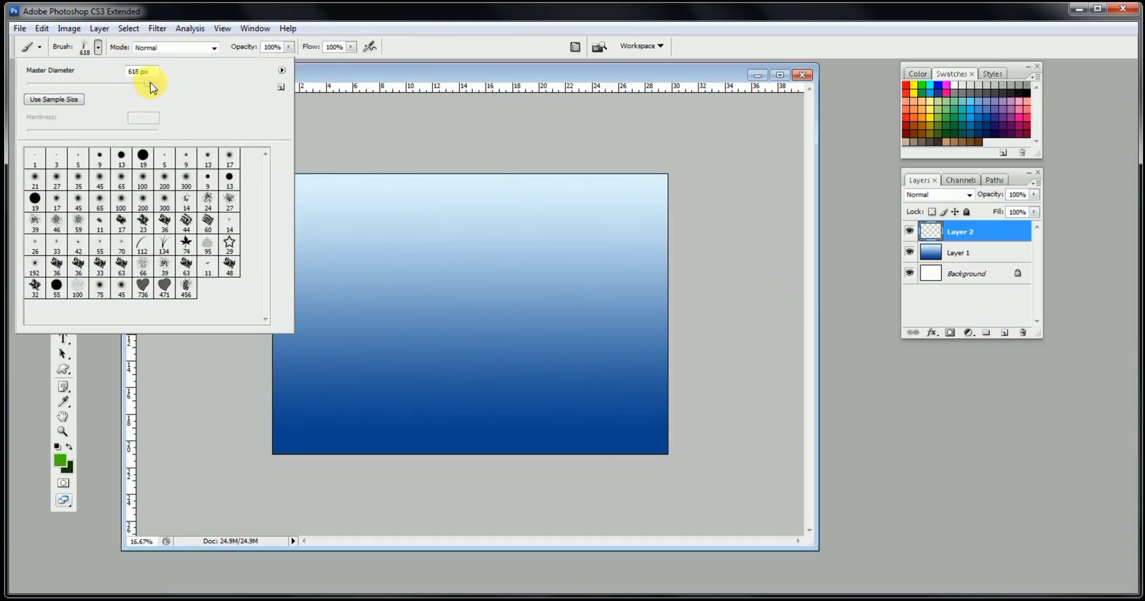
{"action": "left_click_drag", "start_coordinate": [151, 82], "coordinate": [154, 82]}
{"action": "left_click_drag", "start_coordinate": [341, 74], "coordinate": [341, 72]}
{"action": "mouse_move", "coordinate": [298, 297]}
{"action": "left_mouse_down"}
{"action": "mouse_move", "coordinate": [656, 297]}
{"action": "mouse_move", "coordinate": [281, 301]}
{"action": "mouse_move", "coordinate": [606, 307]}
{"action": "mouse_move", "coordinate": [488, 289]}
{"action": "left_mouse_up"}
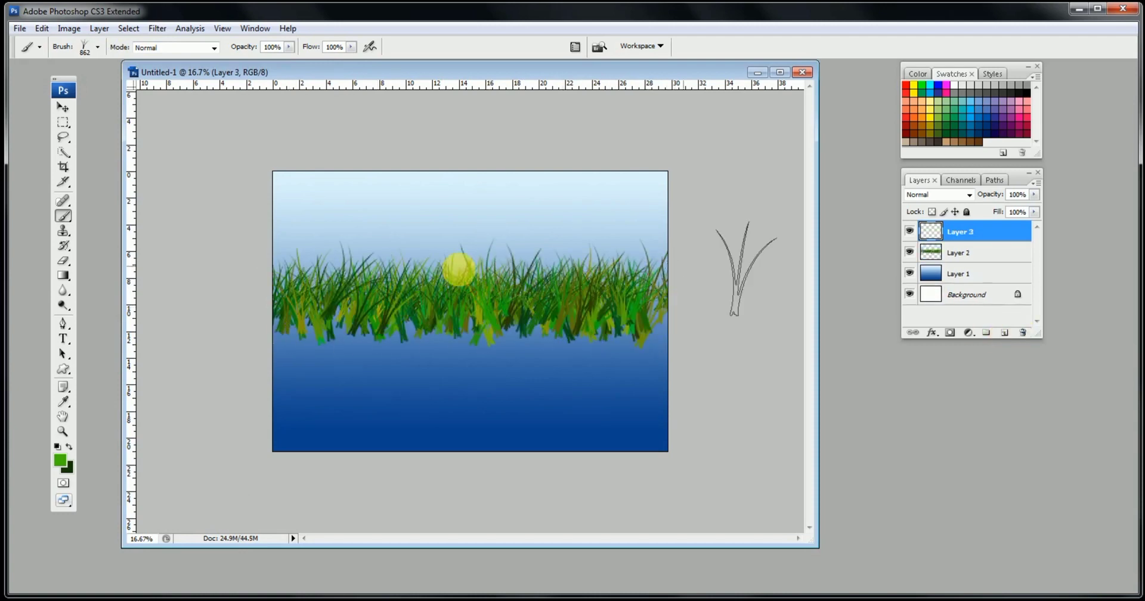
Paint a second band of grass in a more muted green across the lower part of Layer 3.
{"action": "left_click", "coordinate": [60, 460]}
{"action": "left_click", "coordinate": [501, 233]}
{"action": "left_click", "coordinate": [687, 148]}
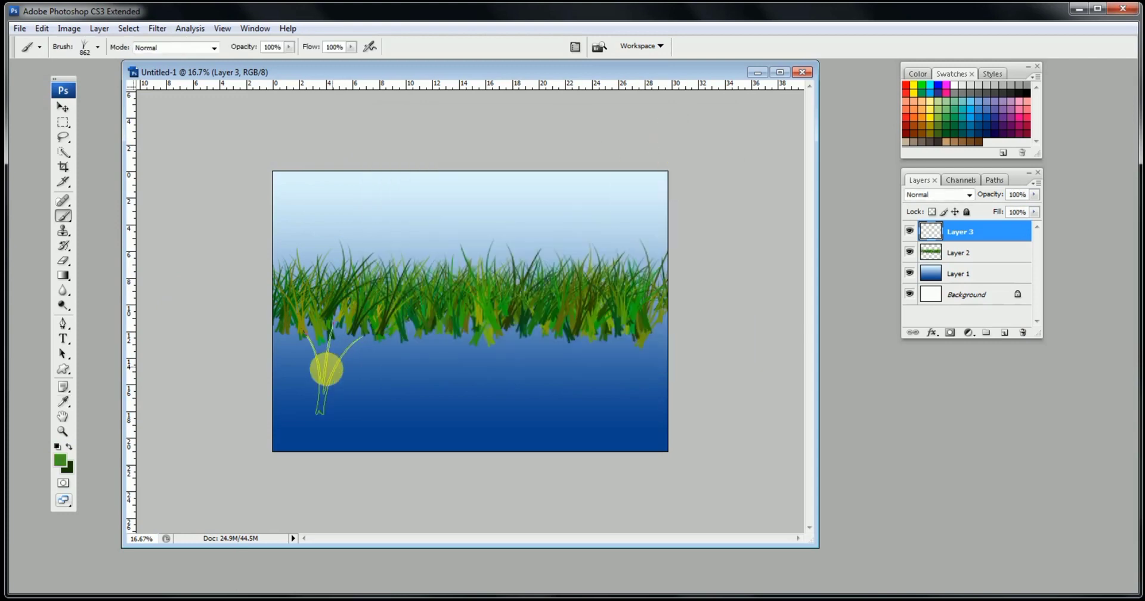
{"action": "mouse_move", "coordinate": [325, 368]}
{"action": "left_mouse_down"}
{"action": "mouse_move", "coordinate": [583, 383]}
{"action": "mouse_move", "coordinate": [274, 384]}
{"action": "mouse_move", "coordinate": [638, 385]}
{"action": "left_mouse_up"}
Add a new layer and paint a dense band of dark green grass across the upper part of the sky.
{"action": "left_click", "coordinate": [1007, 332]}
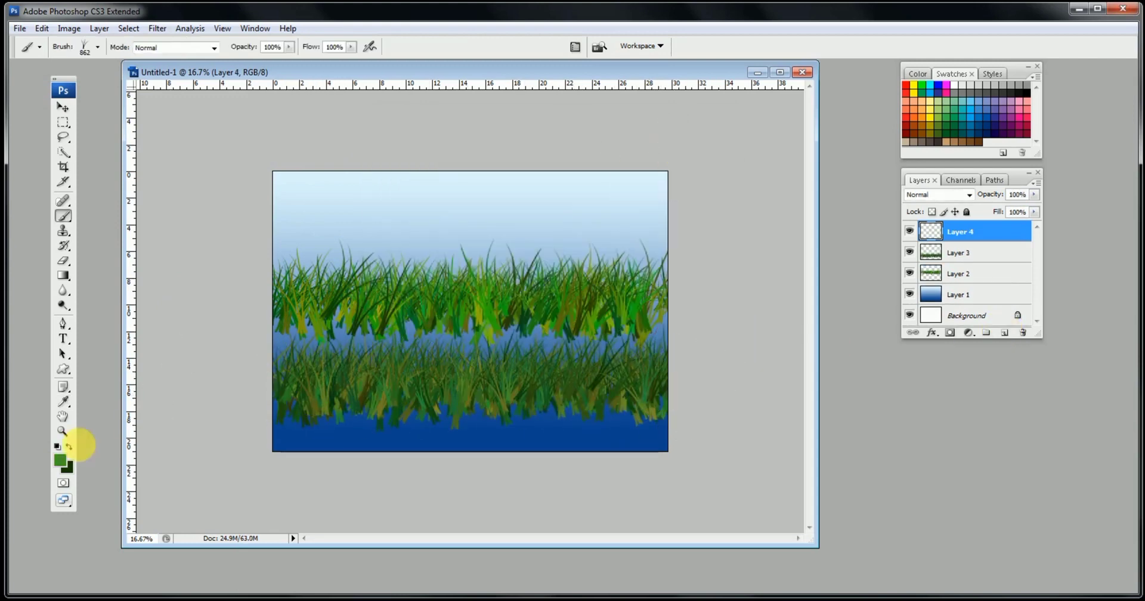
{"action": "left_click", "coordinate": [60, 460]}
{"action": "left_click", "coordinate": [530, 274]}
{"action": "left_click", "coordinate": [722, 149]}
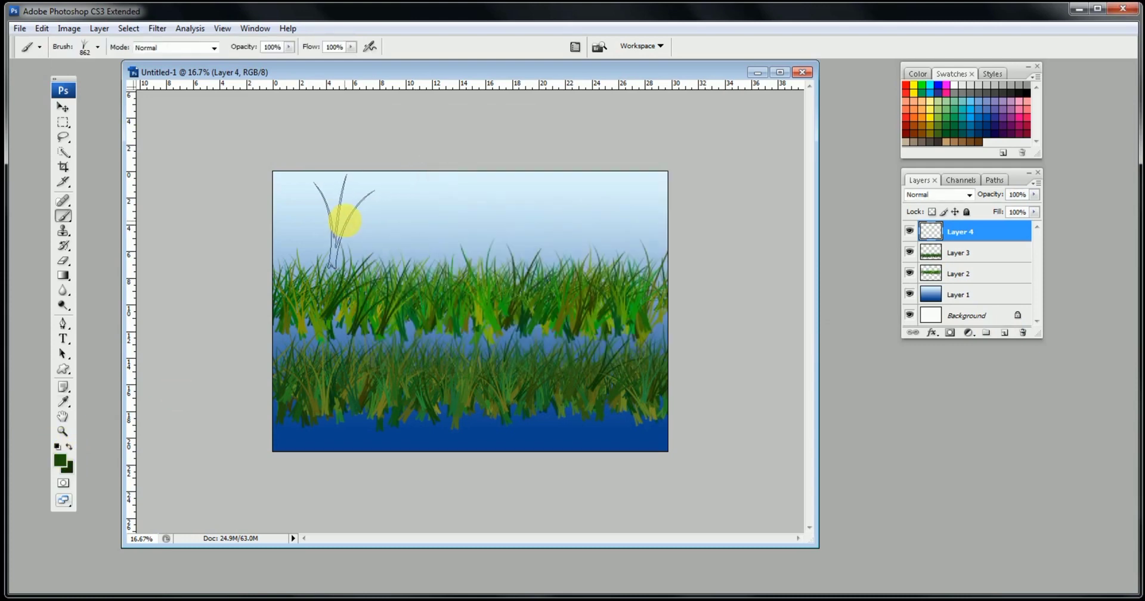
{"action": "mouse_move", "coordinate": [322, 219]}
{"action": "left_mouse_down"}
{"action": "mouse_move", "coordinate": [587, 226]}
{"action": "mouse_move", "coordinate": [298, 229]}
{"action": "mouse_move", "coordinate": [642, 209]}
{"action": "mouse_move", "coordinate": [401, 233]}
{"action": "mouse_move", "coordinate": [666, 229]}
{"action": "mouse_move", "coordinate": [256, 218]}
{"action": "left_mouse_up"}
Bring the bright grass of Layer 2 to the front and move it and the Layer 3 grass down toward the canvas bottom.
{"action": "key", "text": "v"}
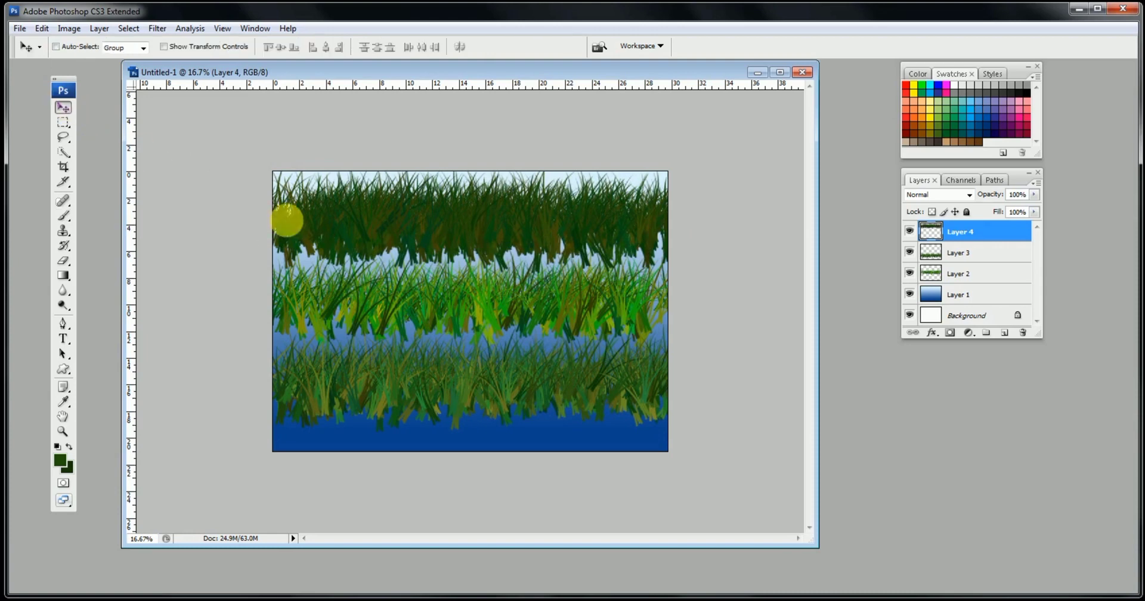
{"action": "left_click", "coordinate": [978, 277]}
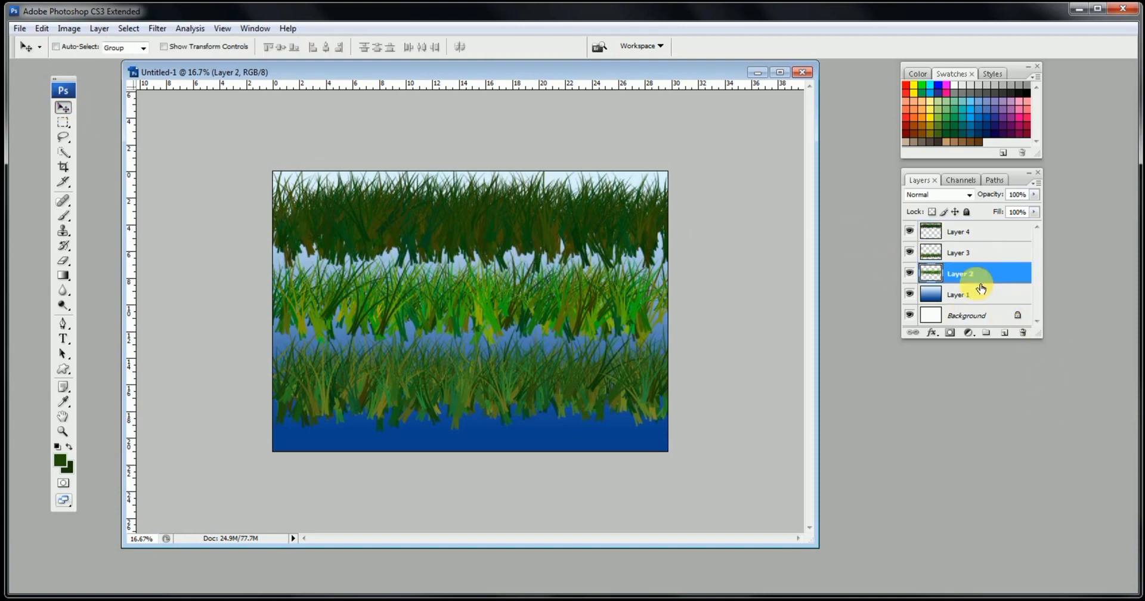
{"action": "left_click_drag", "start_coordinate": [957, 278], "coordinate": [959, 224]}
{"action": "left_click_drag", "start_coordinate": [593, 297], "coordinate": [550, 435]}
{"action": "left_click_drag", "start_coordinate": [550, 375], "coordinate": [542, 396]}
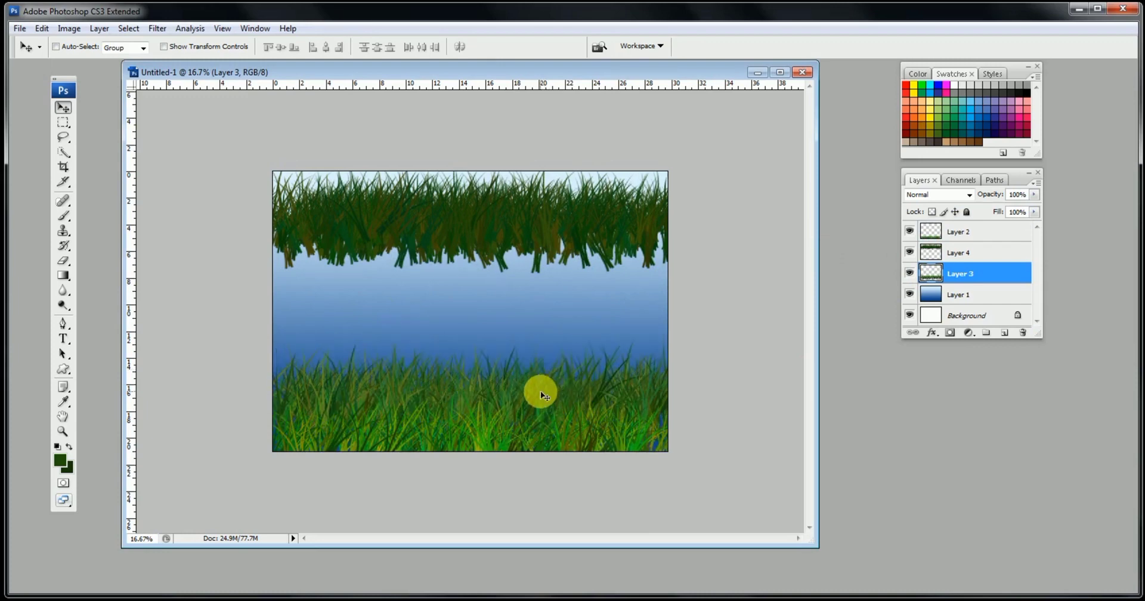
Darken the Layer 3 grass slightly with a Curves adjustment.
{"action": "key", "text": "ctrl+m"}
{"action": "left_click_drag", "start_coordinate": [958, 266], "coordinate": [971, 278]}
{"action": "left_click", "coordinate": [1085, 149]}
Move the dark Layer 4 grass down behind the other bands and darken it with Curves, input 139 to output 119.
{"action": "left_click", "coordinate": [604, 225], "text": "ctrl"}
{"action": "left_click_drag", "start_coordinate": [557, 225], "coordinate": [547, 379]}
{"action": "key", "text": "ctrl+m"}
{"action": "left_click_drag", "start_coordinate": [962, 263], "coordinate": [964, 276]}
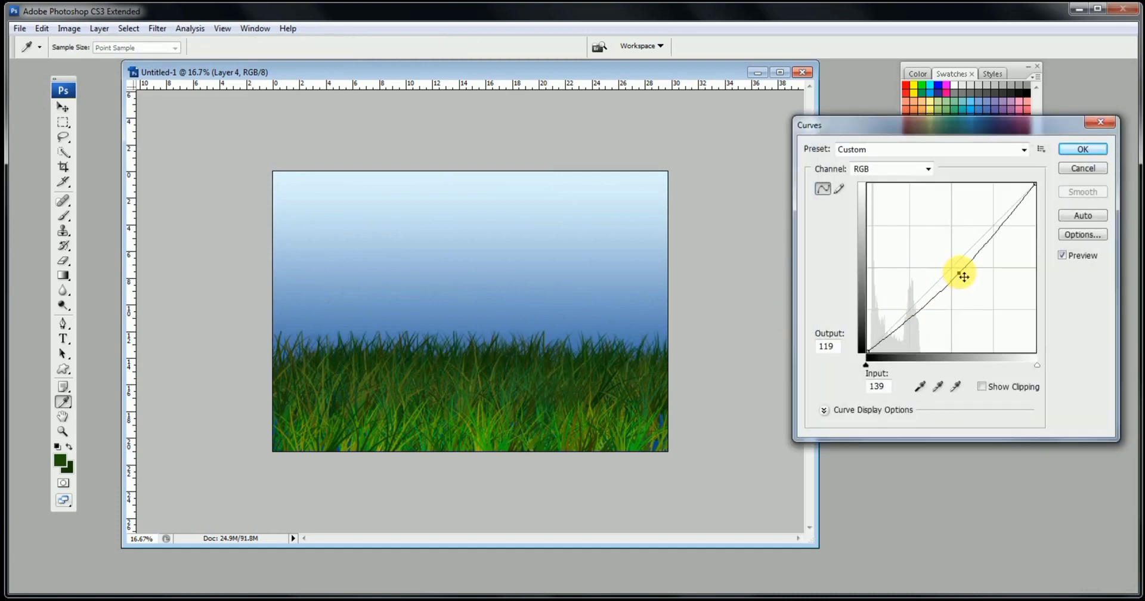
{"action": "left_click", "coordinate": [1087, 152]}
Stamp six pale orange wheat ears across the sky on a new layer above Layer 4 with the 456 px wheat ear brush.
{"action": "key", "text": "ctrl+plus"}
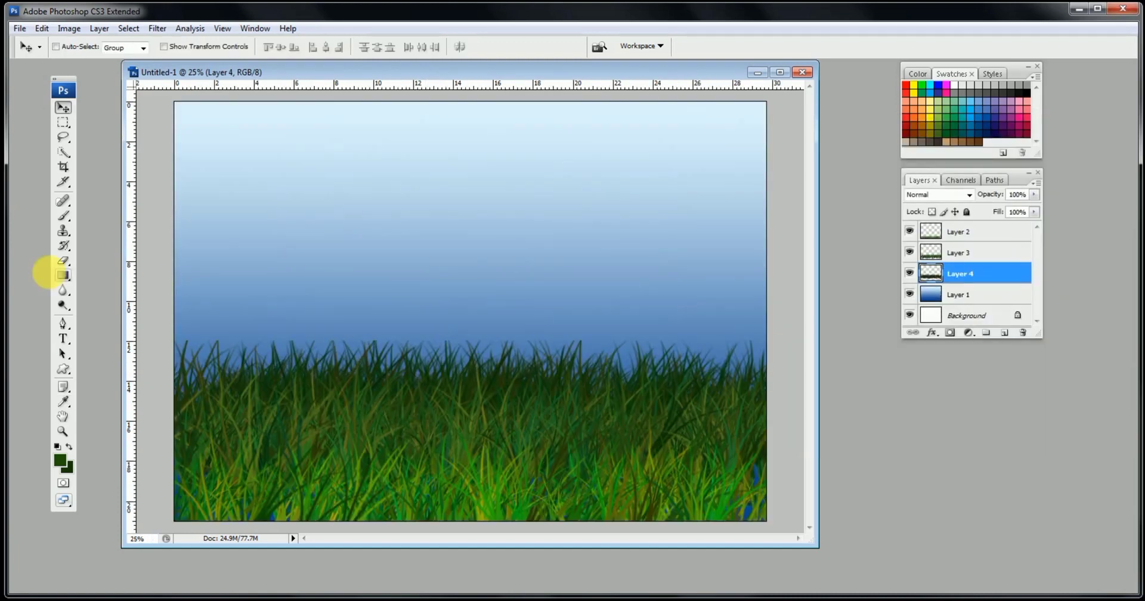
{"action": "left_click", "coordinate": [63, 216]}
{"action": "left_click", "coordinate": [84, 46]}
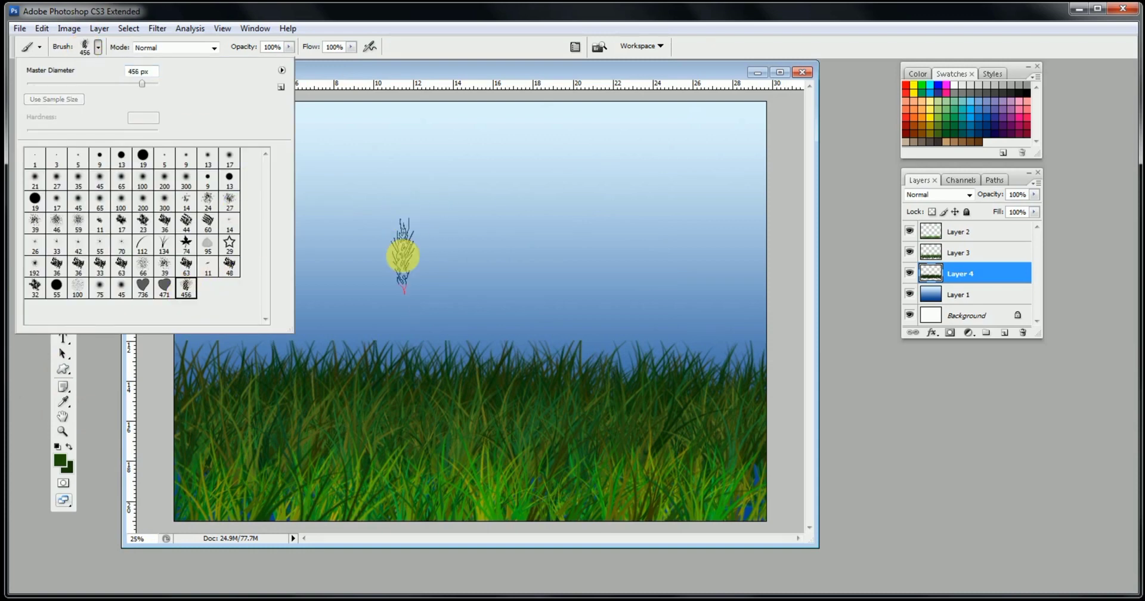
{"action": "left_click", "coordinate": [372, 79]}
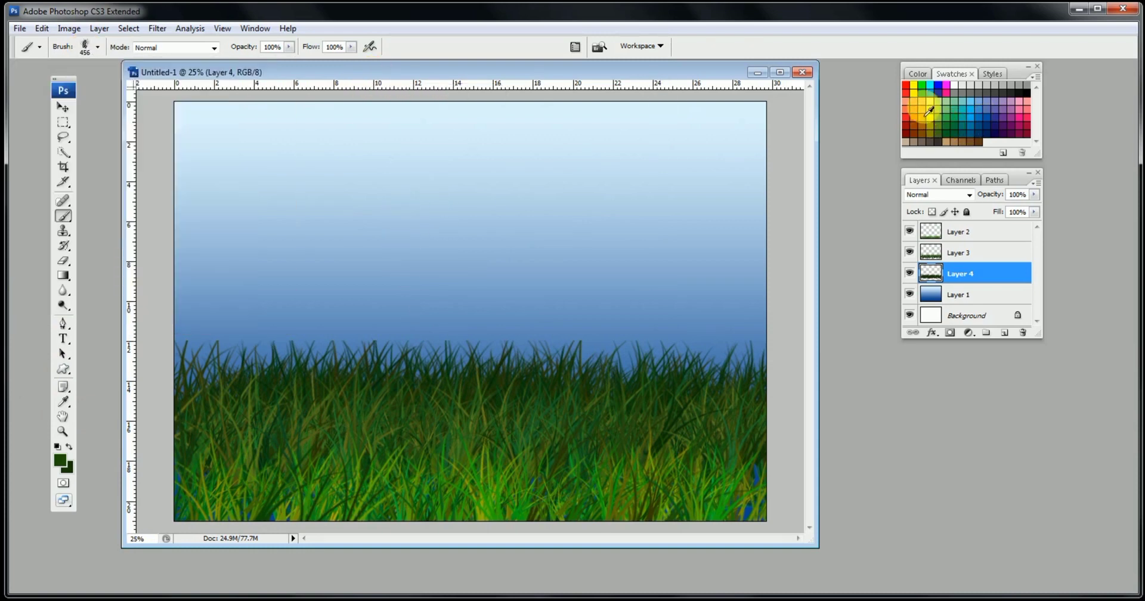
{"action": "left_click", "coordinate": [926, 109]}
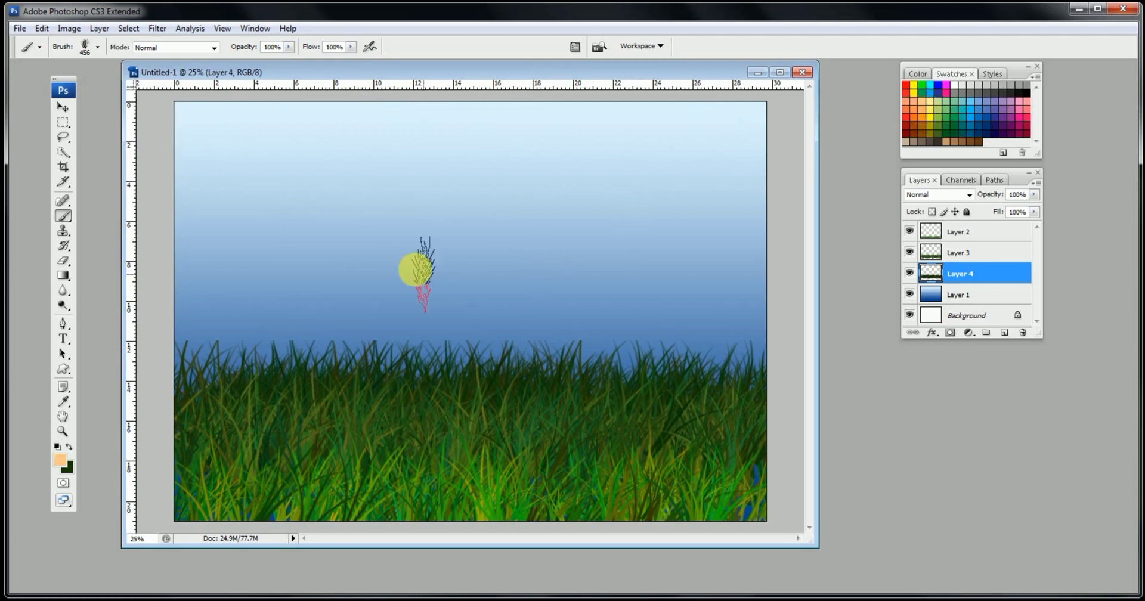
{"action": "left_click", "coordinate": [1006, 334]}
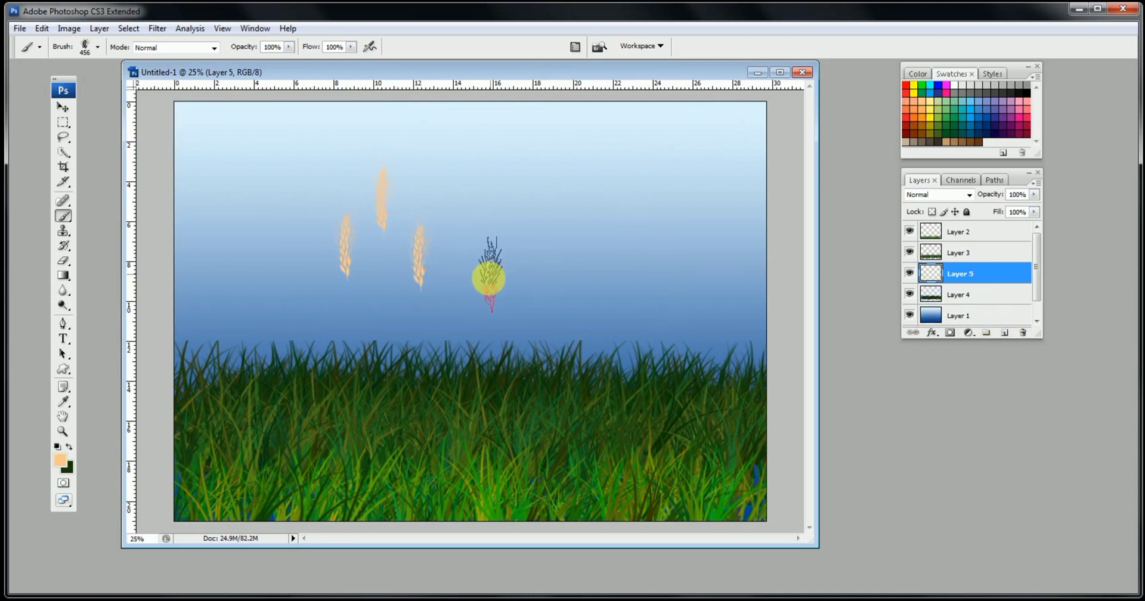
Select the leftmost wheat ear and rotate it about -8.7 degrees.
{"action": "left_click", "coordinate": [70, 124]}
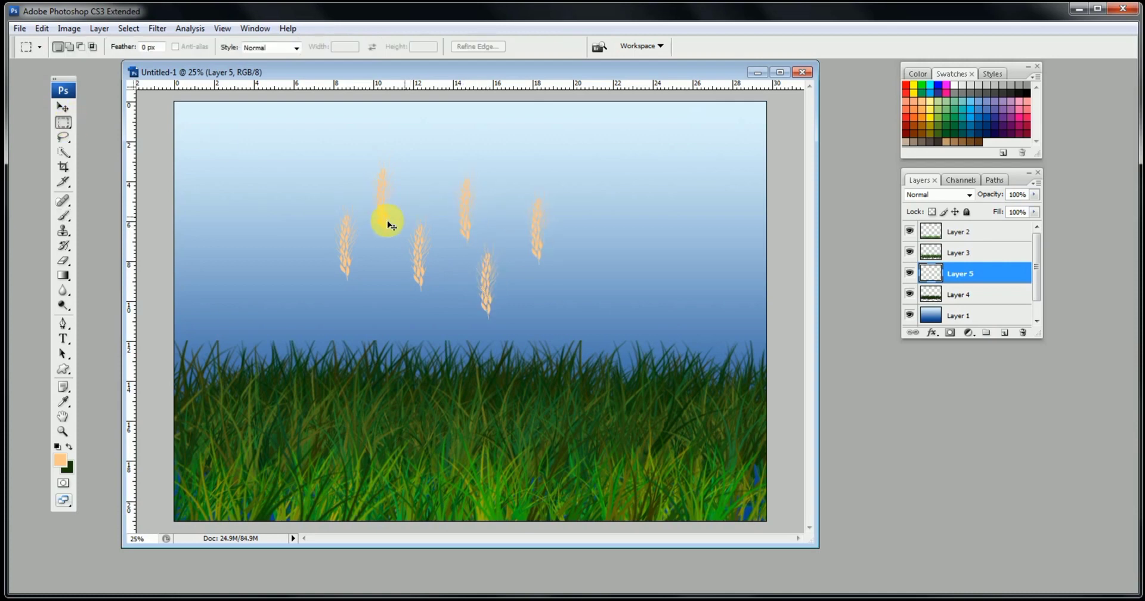
{"action": "left_click_drag", "start_coordinate": [357, 300], "coordinate": [358, 300]}
{"action": "key", "text": "ctrl+t"}
{"action": "left_click_drag", "start_coordinate": [435, 208], "coordinate": [433, 182]}
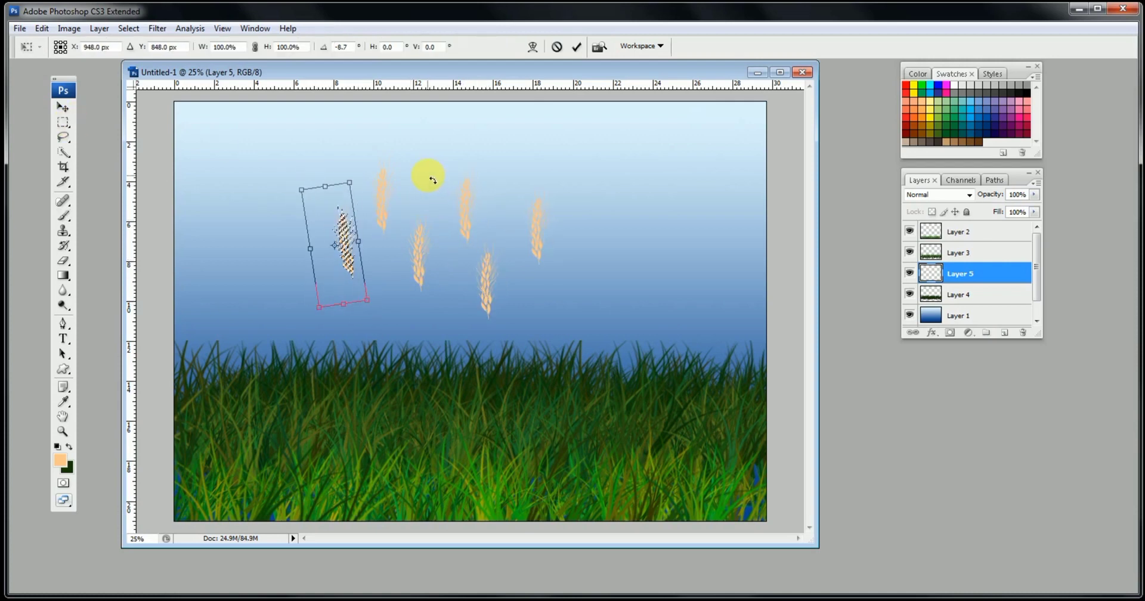
{"action": "double_click", "coordinate": [335, 224]}
Select the third wheat ear from the left, shrink it and tilt it slightly to the right.
{"action": "key", "text": "ctrl+plus"}
{"action": "left_click_drag", "start_coordinate": [440, 228], "coordinate": [502, 359]}
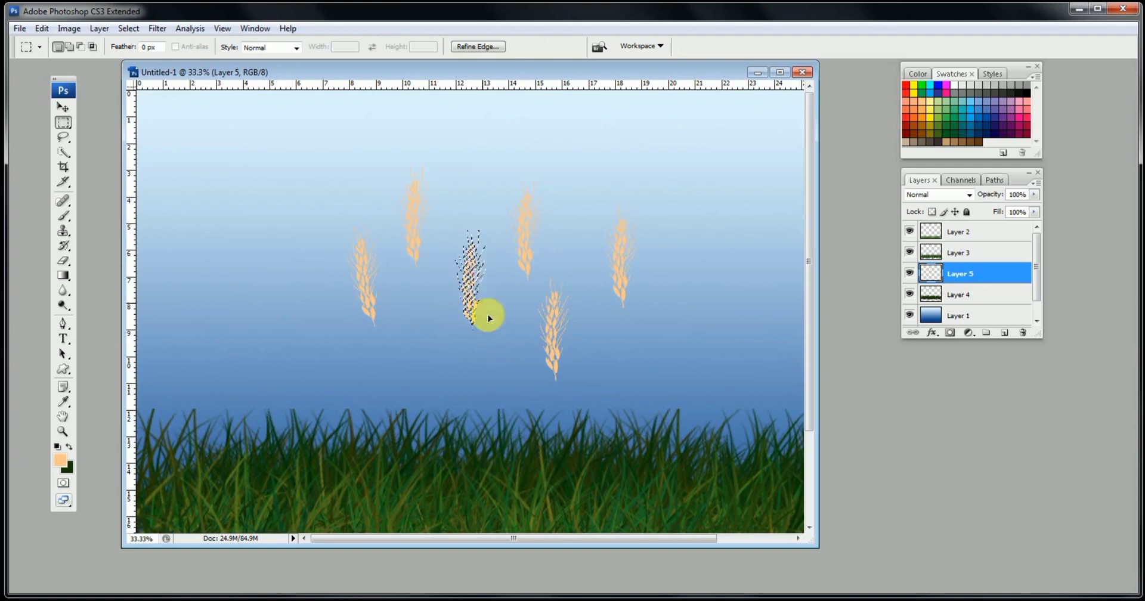
{"action": "key", "text": "ctrl+t"}
{"action": "left_click_drag", "start_coordinate": [465, 179], "coordinate": [476, 174]}
{"action": "key", "text": "Return"}
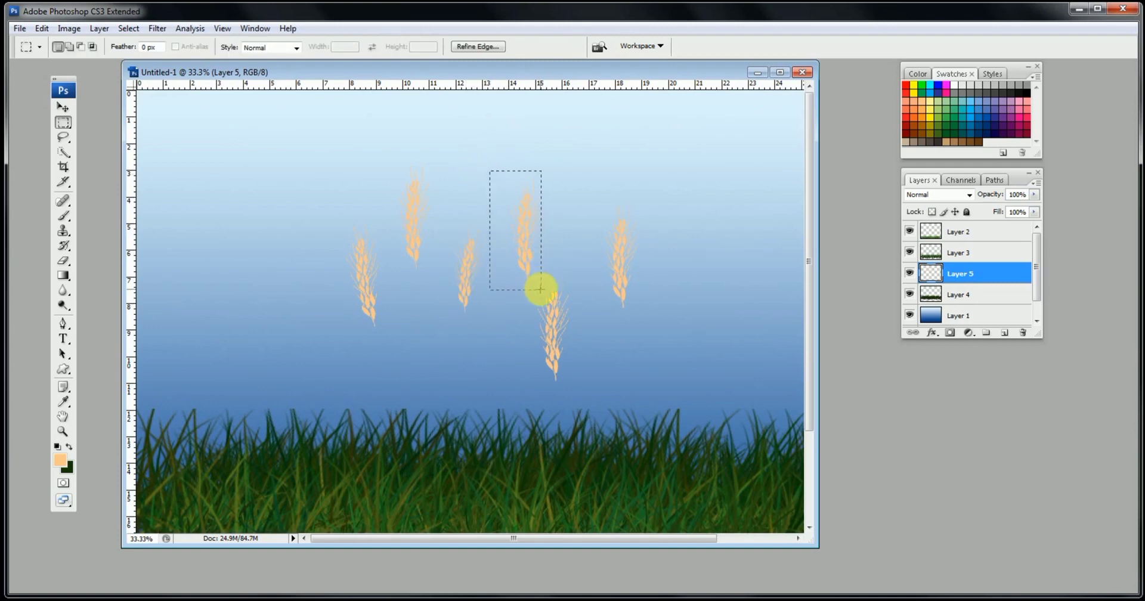
Shrink the fourth wheat ear from the left, tilt it slightly to the left and lower it beside its neighbour.
{"action": "key", "text": "ctrl+t"}
{"action": "left_click_drag", "start_coordinate": [548, 274], "coordinate": [521, 273]}
{"action": "key", "text": "Return"}
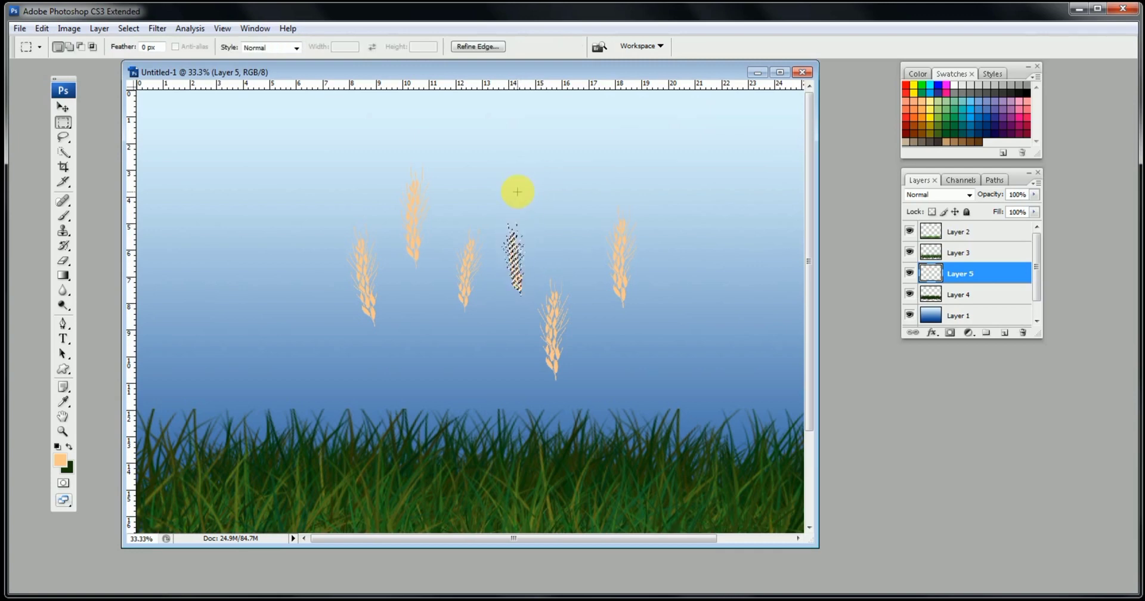
Move the lowest wheat ear up in line with the others and tilt the rightmost ear slightly clockwise.
{"action": "left_click_drag", "start_coordinate": [575, 382], "coordinate": [561, 284]}
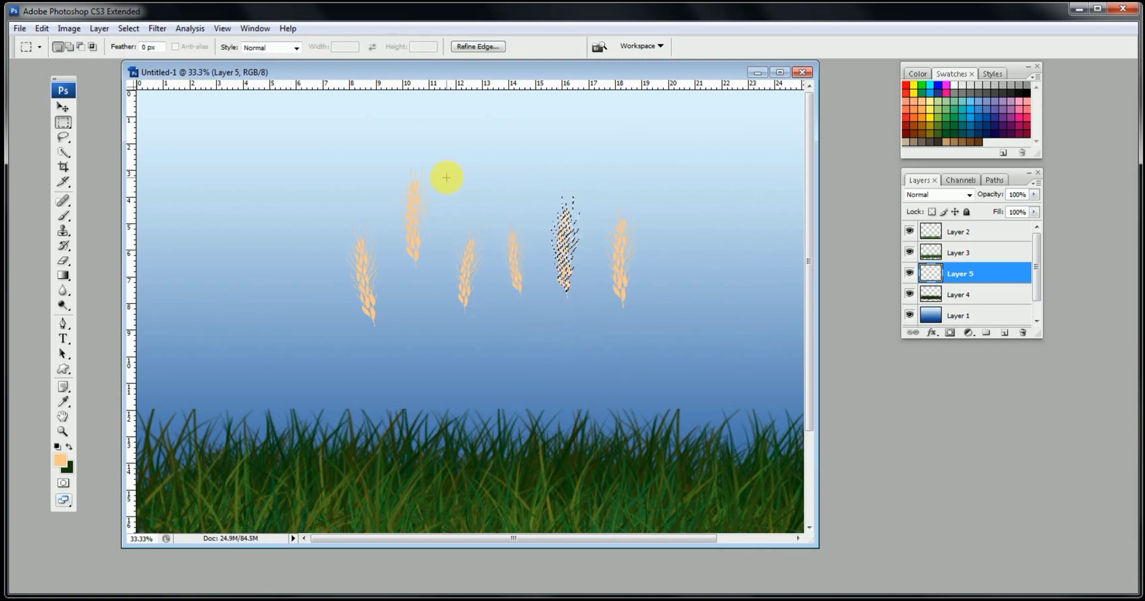
{"action": "key", "text": "ctrl+t"}
{"action": "left_click_drag", "start_coordinate": [629, 153], "coordinate": [644, 148]}
{"action": "key", "text": "Return"}
Deselect and move all the wheat ears down and to the left so they stand in the grass.
{"action": "left_click", "coordinate": [380, 244], "text": "ctrl"}
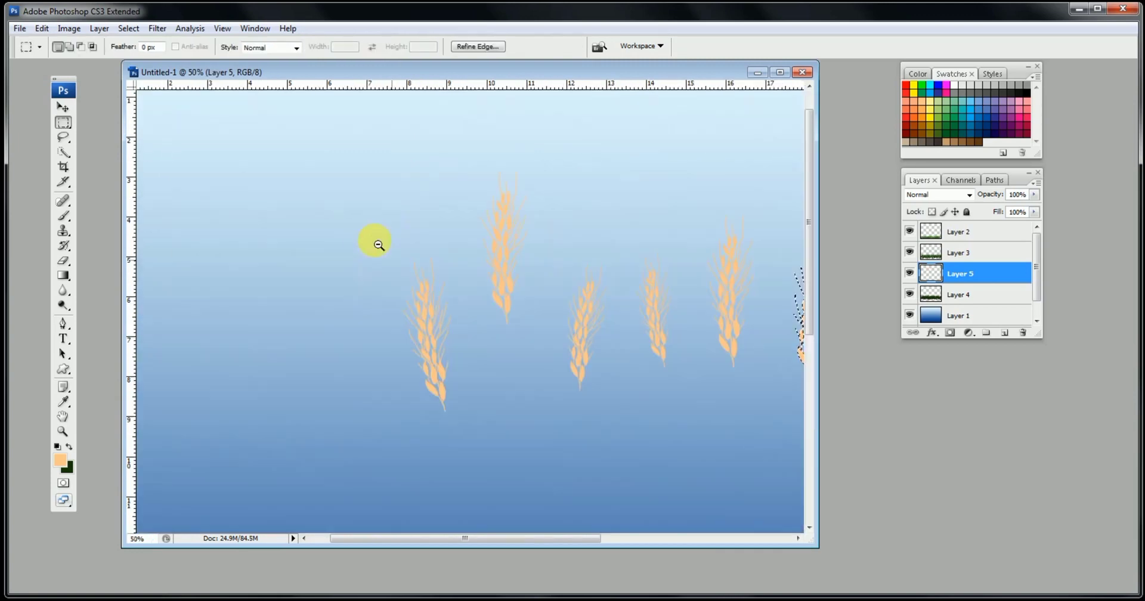
{"action": "key", "text": "ctrl+d"}
{"action": "left_click", "coordinate": [500, 290], "text": "alt"}
{"action": "left_click", "coordinate": [499, 289], "text": "alt"}
{"action": "left_click", "coordinate": [499, 289], "text": "alt"}
{"action": "left_click", "coordinate": [64, 107]}
{"action": "left_click_drag", "start_coordinate": [450, 250], "coordinate": [406, 350]}
{"action": "key", "text": "ctrl+plus"}
Recolour the wheat ears with Hue/Saturation using hue +45, saturation -21 and a lower lightness.
{"action": "left_click", "coordinate": [73, 30]}
{"action": "mouse_move", "coordinate": [89, 62]}
{"action": "left_click", "coordinate": [310, 171]}
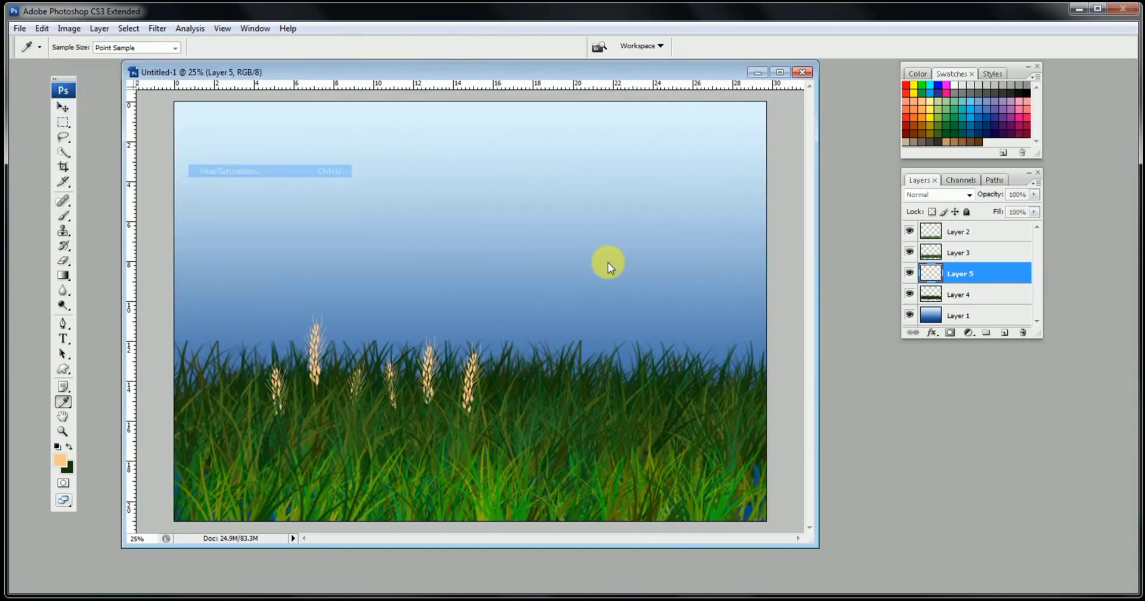
{"action": "left_click_drag", "start_coordinate": [651, 296], "coordinate": [689, 295]}
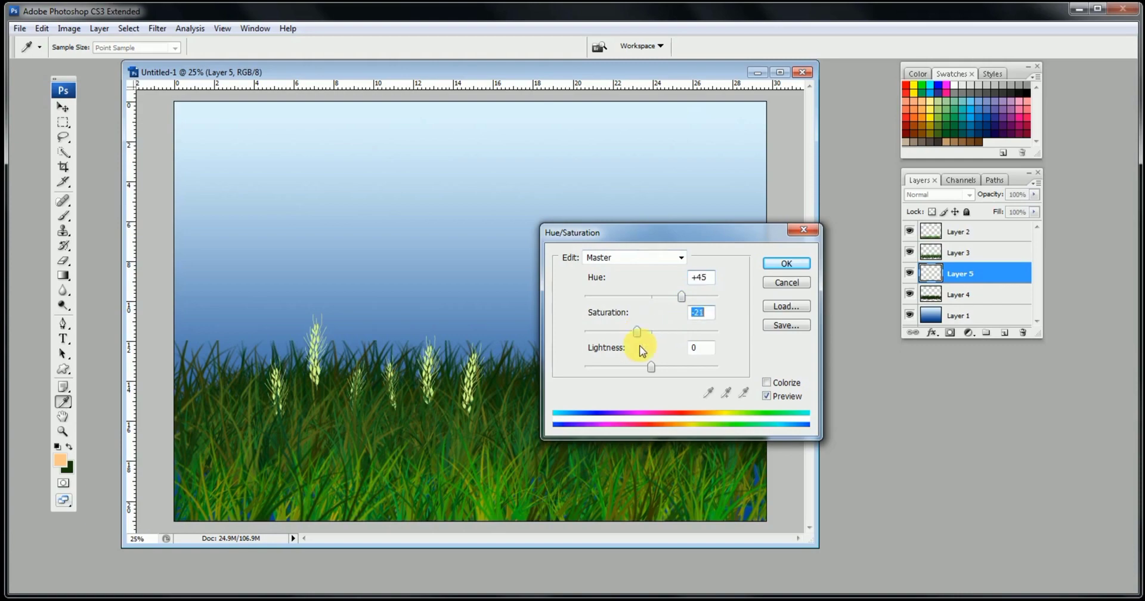
{"action": "left_click_drag", "start_coordinate": [651, 367], "coordinate": [634, 368]}
{"action": "left_click", "coordinate": [781, 264]}
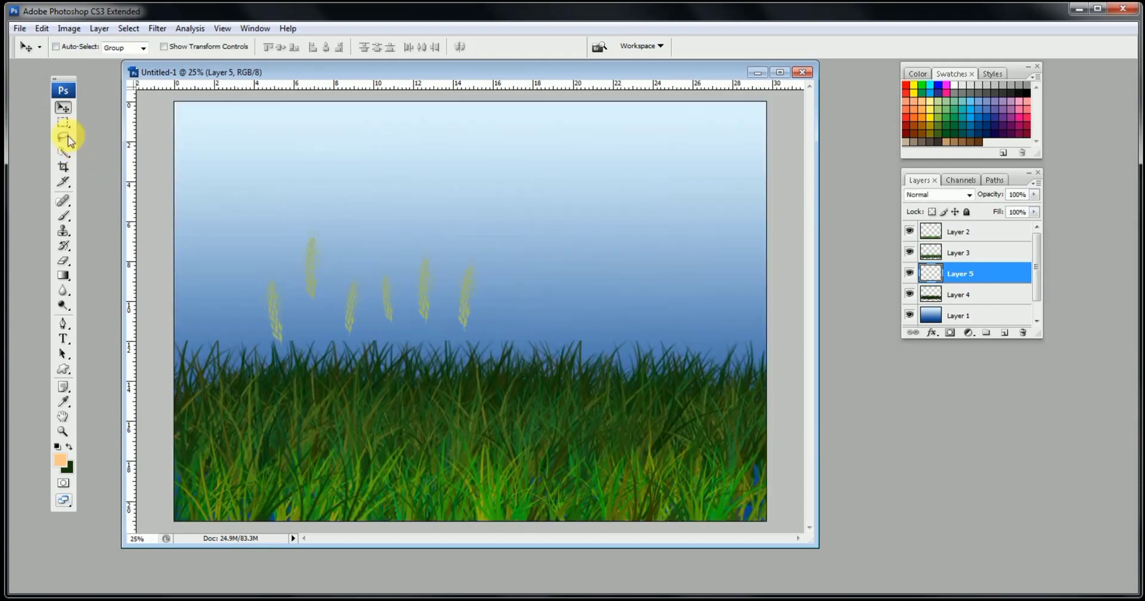
Select all the wheat ears with the Rectangular Marquee and place copies of the group to the lower right and to the left.
{"action": "left_click", "coordinate": [63, 123]}
{"action": "left_click_drag", "start_coordinate": [215, 208], "coordinate": [542, 379]}
{"action": "mouse_move", "coordinate": [350, 299]}
{"action": "left_mouse_down"}
{"action": "mouse_move", "coordinate": [498, 328]}
{"action": "mouse_move", "coordinate": [486, 340]}
{"action": "left_mouse_up"}
{"action": "mouse_move", "coordinate": [448, 293]}
{"action": "left_mouse_down"}
{"action": "mouse_move", "coordinate": [301, 352]}
{"action": "mouse_move", "coordinate": [269, 288]}
{"action": "mouse_move", "coordinate": [245, 278]}
{"action": "left_mouse_up"}
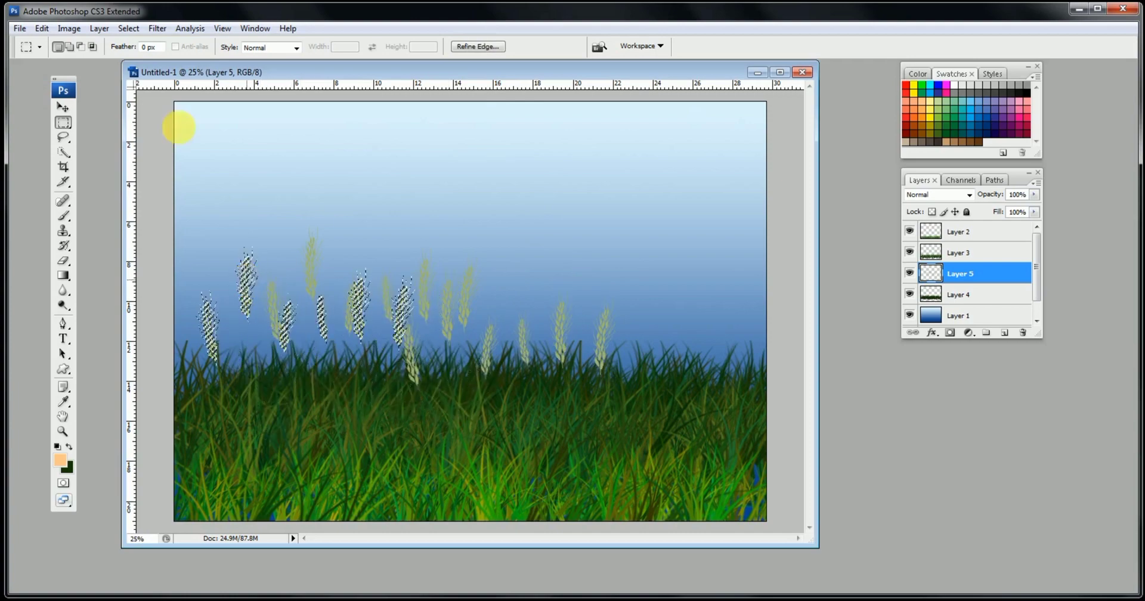
Flip the selected wheat ears horizontally, lower them slightly and place another copy on the right side of the field.
{"action": "left_click", "coordinate": [42, 28]}
{"action": "mouse_move", "coordinate": [120, 266]}
{"action": "left_click", "coordinate": [252, 413]}
{"action": "left_click_drag", "start_coordinate": [366, 287], "coordinate": [374, 321]}
{"action": "left_click_drag", "start_coordinate": [374, 321], "coordinate": [644, 295]}
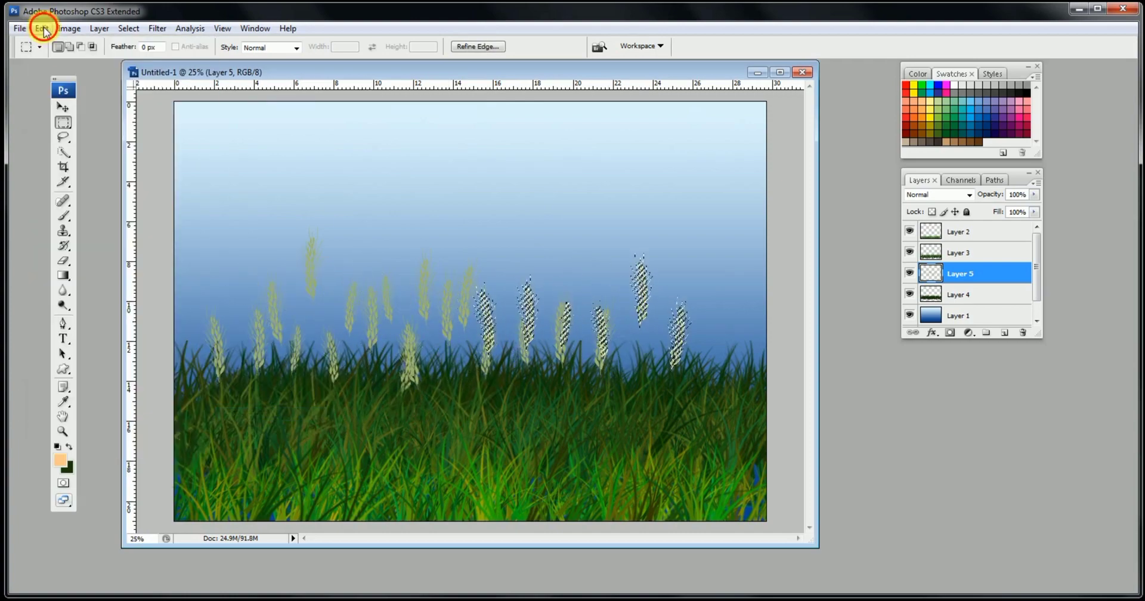
Flip the selected group of ears on the right horizontally and reposition it near the grass tops.
{"action": "left_click", "coordinate": [42, 29]}
{"action": "mouse_move", "coordinate": [119, 266]}
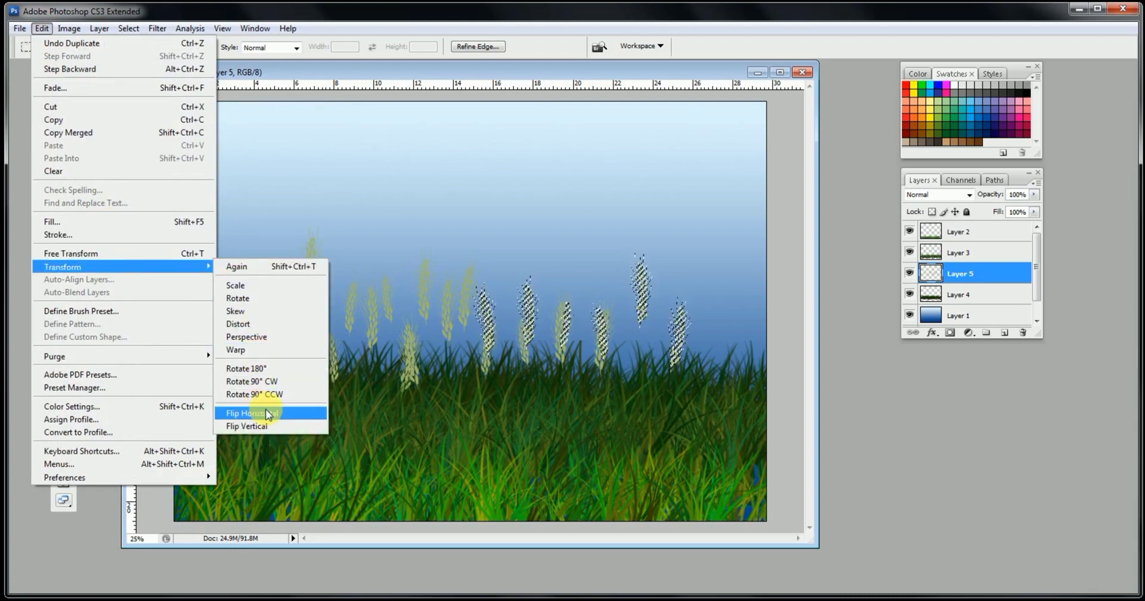
{"action": "left_click", "coordinate": [260, 413]}
{"action": "mouse_move", "coordinate": [481, 322]}
{"action": "left_mouse_down"}
{"action": "mouse_move", "coordinate": [560, 317]}
{"action": "mouse_move", "coordinate": [545, 293]}
{"action": "mouse_move", "coordinate": [465, 312]}
{"action": "left_mouse_up"}
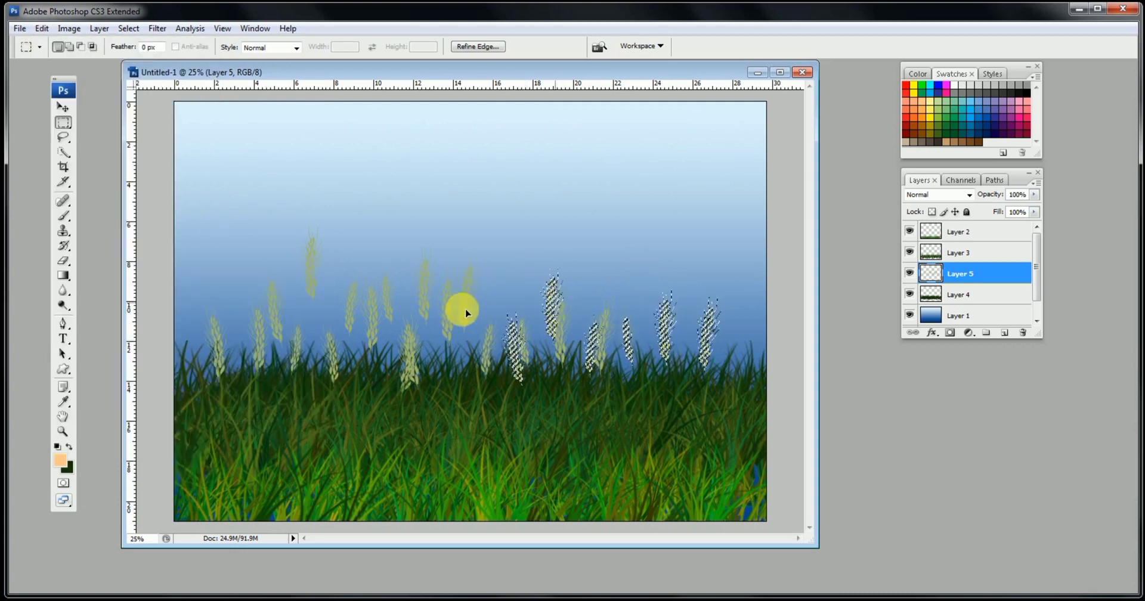
Scale down the selected wheat ears with Free Transform and place them among the ears in the middle of the field.
{"action": "key", "text": "ctrl+t"}
{"action": "left_click_drag", "start_coordinate": [628, 274], "coordinate": [564, 306]}
{"action": "key", "text": "Return"}
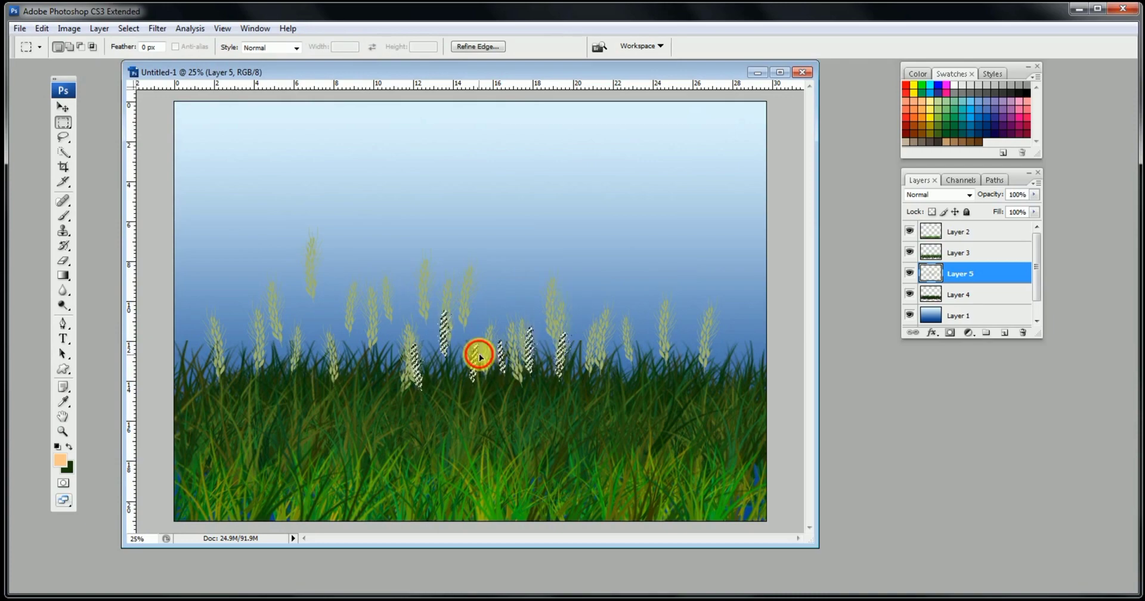
Copy the small ears further left, deselect, and lower the whole wheat ear layer into the grass.
{"action": "left_click_drag", "start_coordinate": [478, 353], "coordinate": [387, 355]}
{"action": "key", "text": "ctrl+d"}
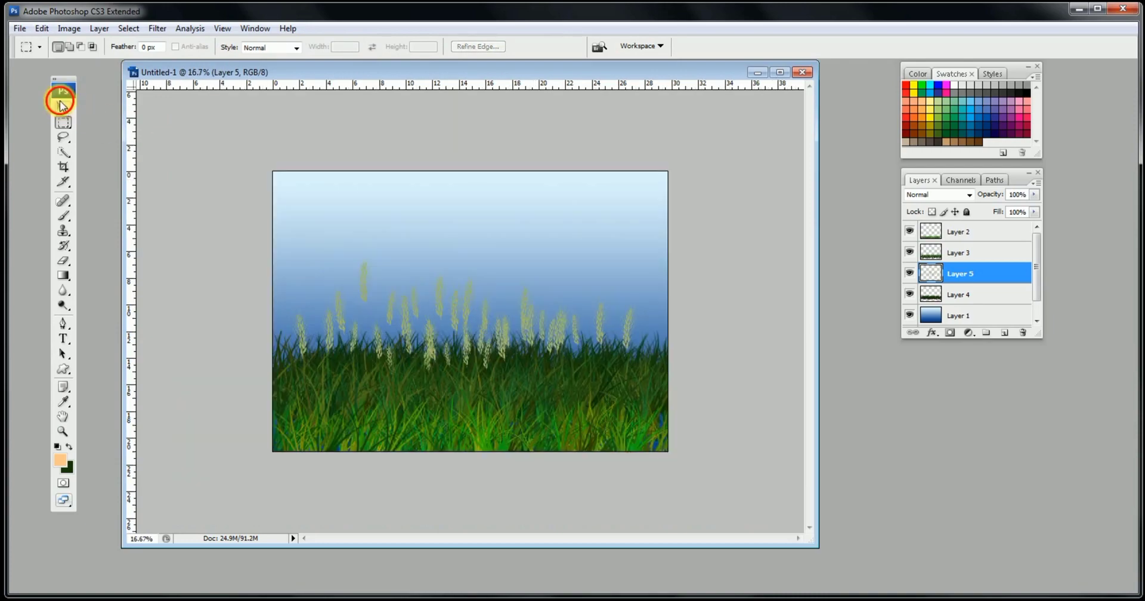
{"action": "left_click", "coordinate": [62, 107]}
{"action": "left_click_drag", "start_coordinate": [467, 309], "coordinate": [462, 394]}
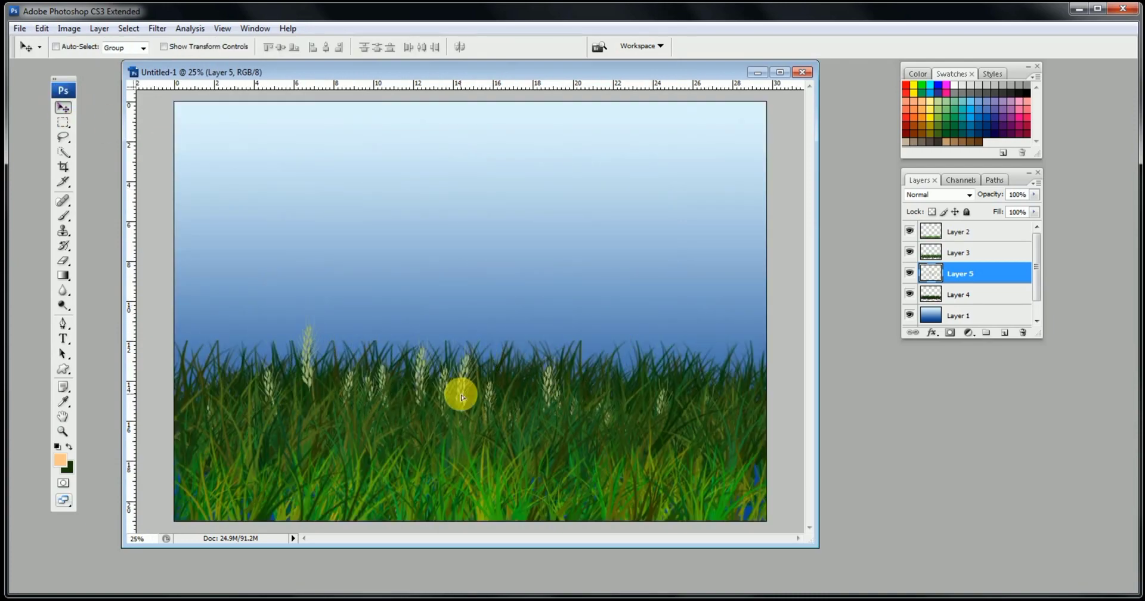
Duplicate the wheat ear layer, place the copy above Layer 3 and position its ears lower in the field.
{"action": "key", "text": "ctrl+minus"}
{"action": "key", "text": "ctrl+j"}
{"action": "left_click_drag", "start_coordinate": [469, 354], "coordinate": [484, 233]}
{"action": "left_click_drag", "start_coordinate": [963, 277], "coordinate": [966, 243]}
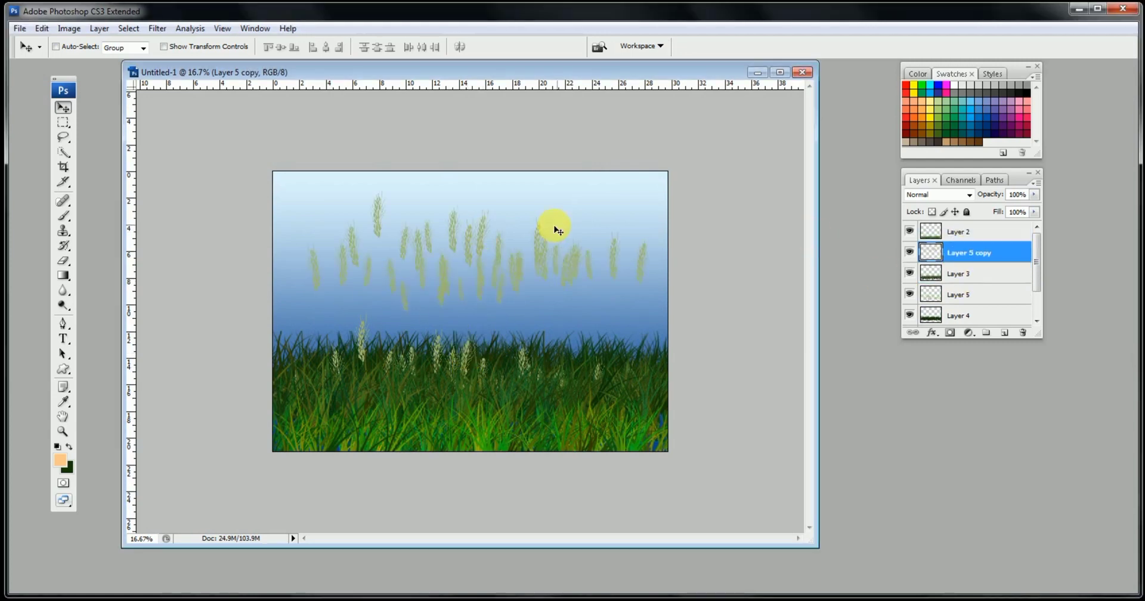
{"action": "left_click_drag", "start_coordinate": [555, 230], "coordinate": [522, 390]}
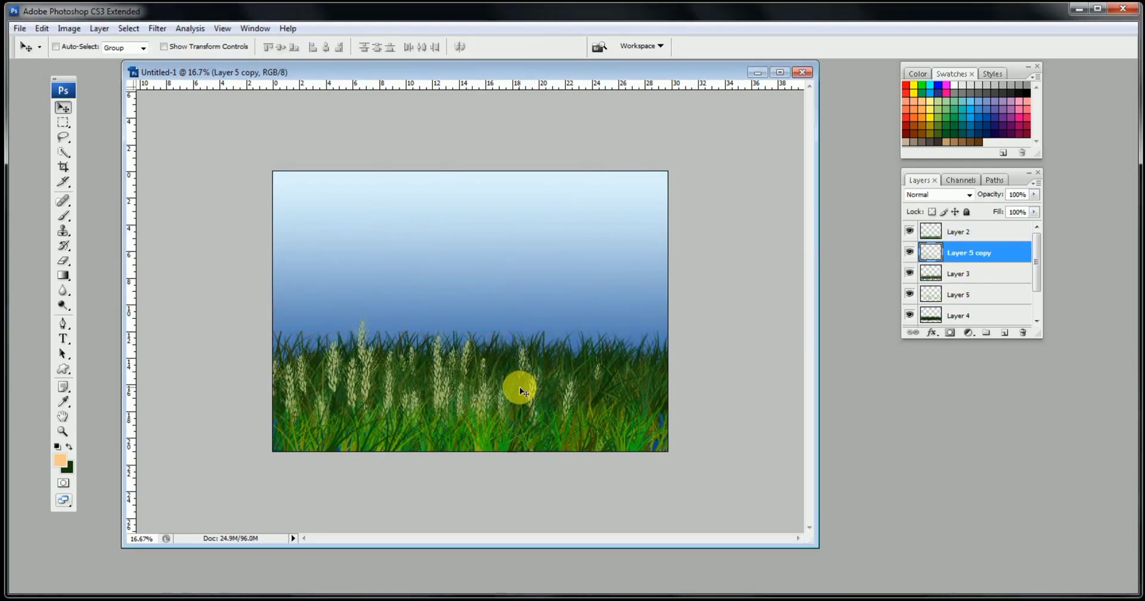
Duplicate the wheat ears again, place the new copy above Layer 2 and move it to the lower right foreground.
{"action": "key", "text": "ctrl+j"}
{"action": "left_click_drag", "start_coordinate": [456, 352], "coordinate": [406, 233]}
{"action": "left_click_drag", "start_coordinate": [992, 257], "coordinate": [981, 225]}
{"action": "left_click_drag", "start_coordinate": [440, 243], "coordinate": [571, 421]}
Brighten the foreground wheat ears slightly with Curves.
{"action": "key", "text": "ctrl+m"}
{"action": "mouse_move", "coordinate": [941, 255]}
{"action": "left_mouse_down"}
{"action": "mouse_move", "coordinate": [920, 238]}
{"action": "mouse_move", "coordinate": [946, 268]}
{"action": "mouse_move", "coordinate": [943, 249]}
{"action": "left_mouse_up"}
{"action": "left_click", "coordinate": [1075, 150]}
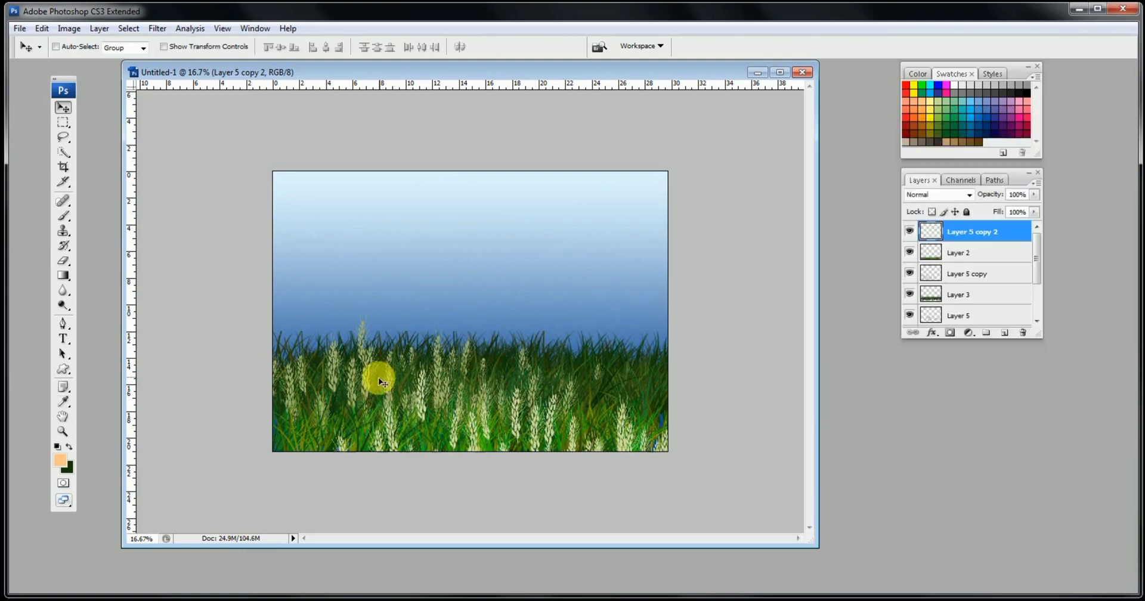
Darken the rearmost wheat ears on Layer 5 with a Curves point at input 149, output 116.
{"action": "left_click", "coordinate": [360, 332], "text": "ctrl"}
{"action": "scroll", "coordinate": [360, 332], "scroll_direction": "up", "scroll_amount": 2}
{"action": "key", "text": "ctrl+m"}
{"action": "left_click_drag", "start_coordinate": [951, 262], "coordinate": [966, 274]}
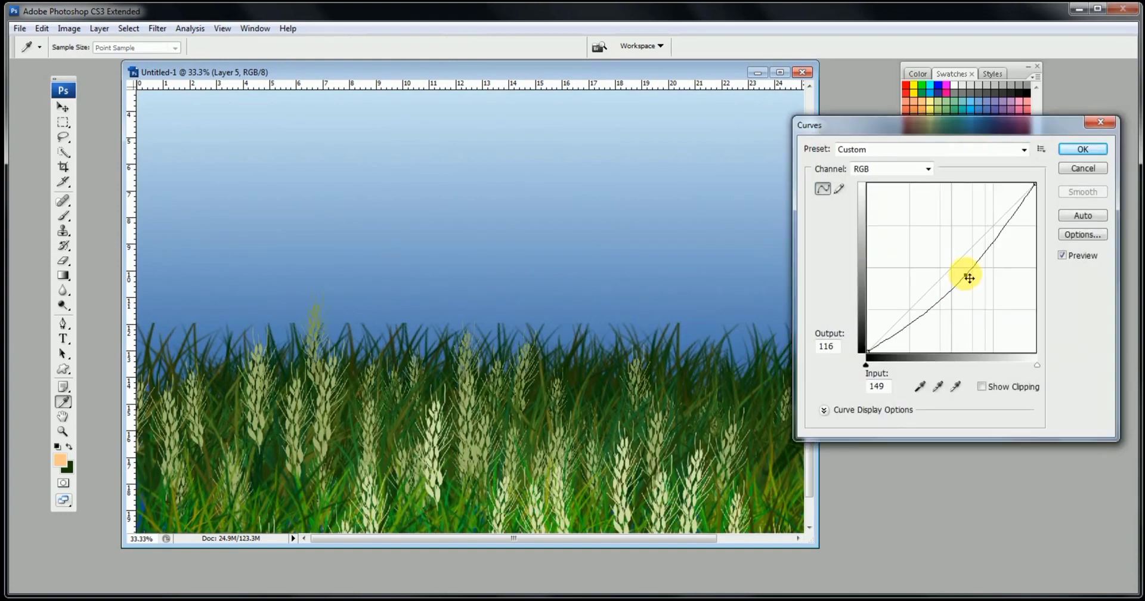
{"action": "key", "text": "Return"}
{"action": "scroll", "coordinate": [482, 353], "scroll_direction": "down", "scroll_amount": 1}
{"action": "scroll", "coordinate": [384, 326], "scroll_direction": "down", "scroll_amount": 1}
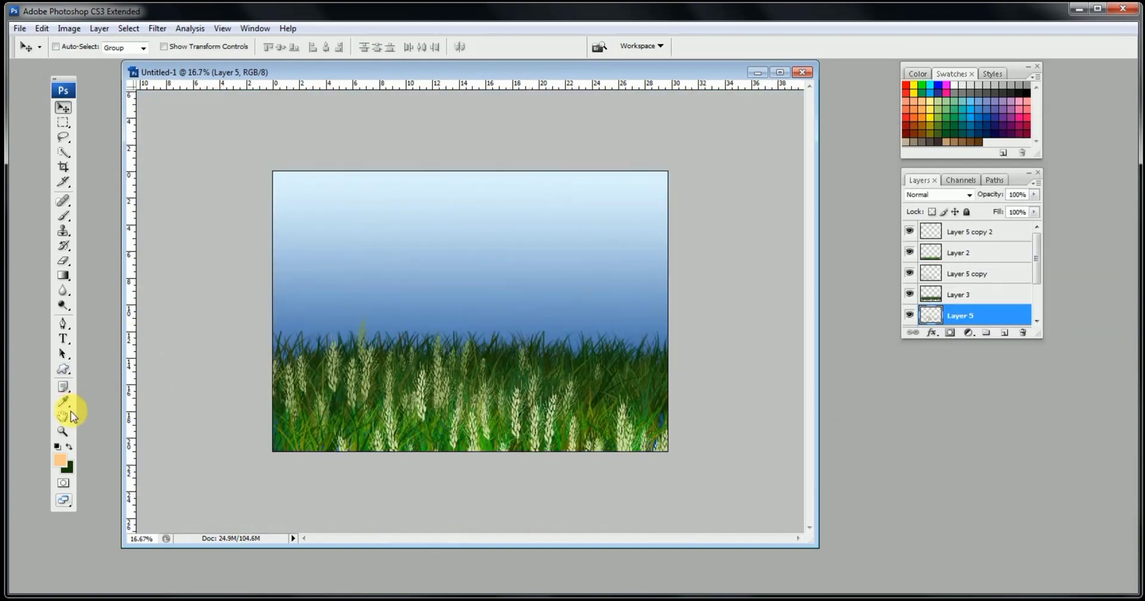
Set the foreground colour to light yellow-green and the background colour to a muted medium green.
{"action": "left_click", "coordinate": [65, 462]}
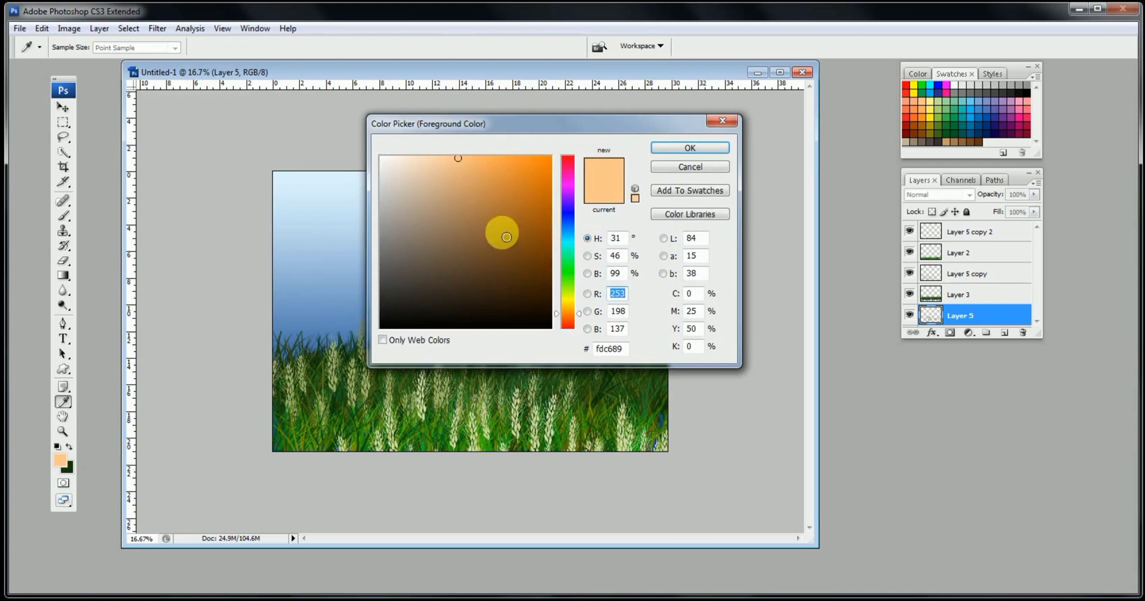
{"action": "left_click", "coordinate": [426, 414]}
{"action": "left_click", "coordinate": [657, 151]}
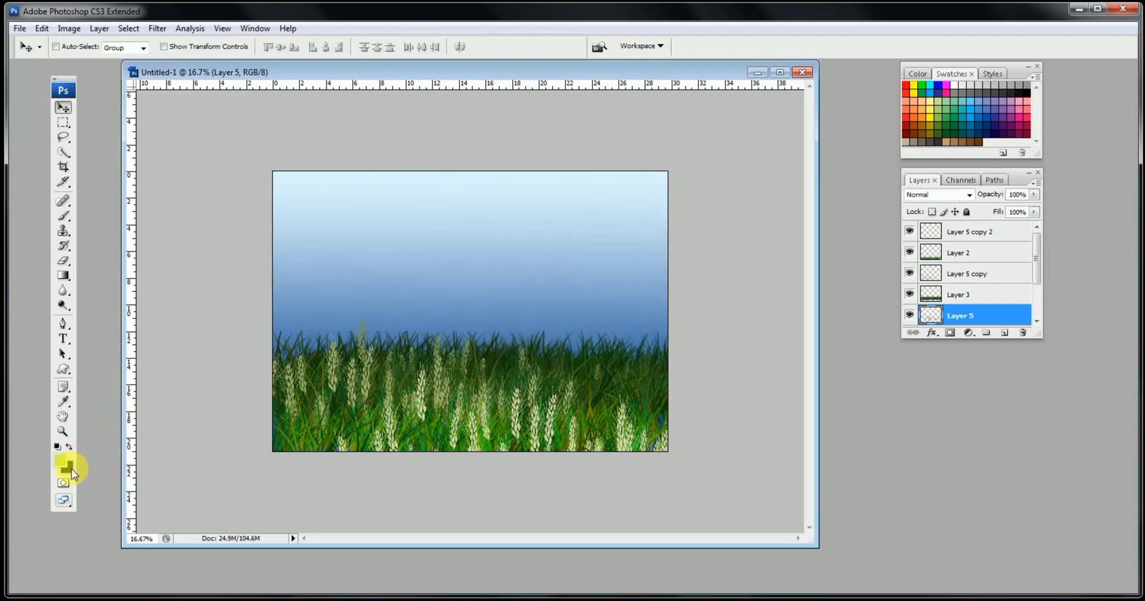
{"action": "left_click", "coordinate": [68, 468]}
{"action": "left_click", "coordinate": [459, 225]}
{"action": "left_click", "coordinate": [691, 147]}
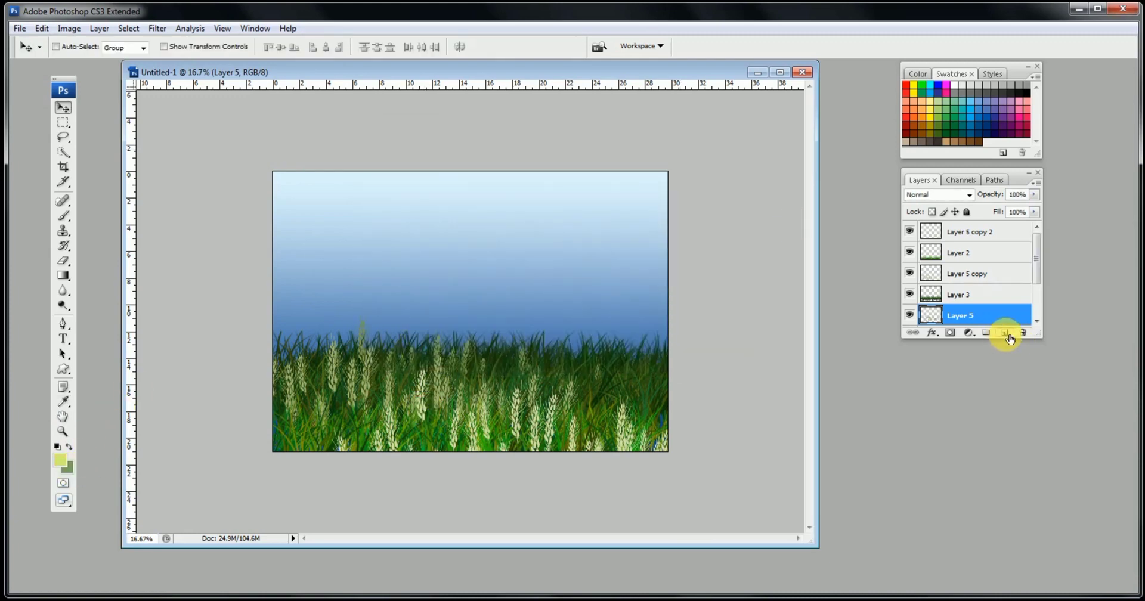
Paint a band of light green grass across the sky on a new layer, using the curved grass blade brush at 813 px.
{"action": "left_click", "coordinate": [63, 215]}
{"action": "left_click", "coordinate": [87, 46]}
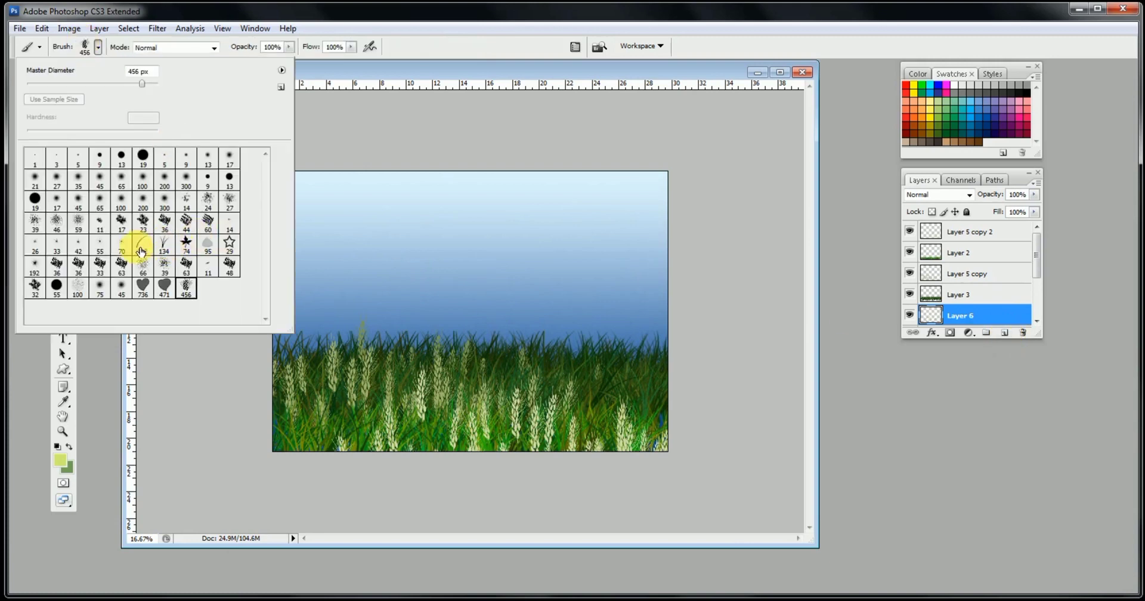
{"action": "left_click", "coordinate": [390, 148]}
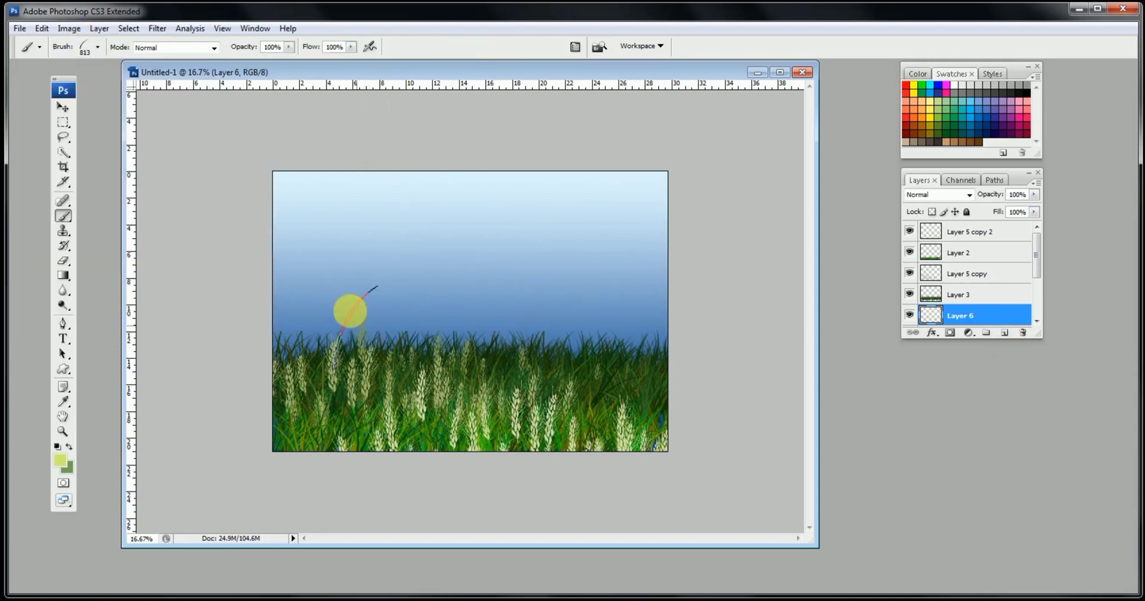
{"action": "mouse_move", "coordinate": [350, 306]}
{"action": "left_mouse_down"}
{"action": "mouse_move", "coordinate": [338, 264]}
{"action": "mouse_move", "coordinate": [675, 292]}
{"action": "mouse_move", "coordinate": [649, 257]}
{"action": "mouse_move", "coordinate": [673, 264]}
{"action": "mouse_move", "coordinate": [319, 276]}
{"action": "left_mouse_up"}
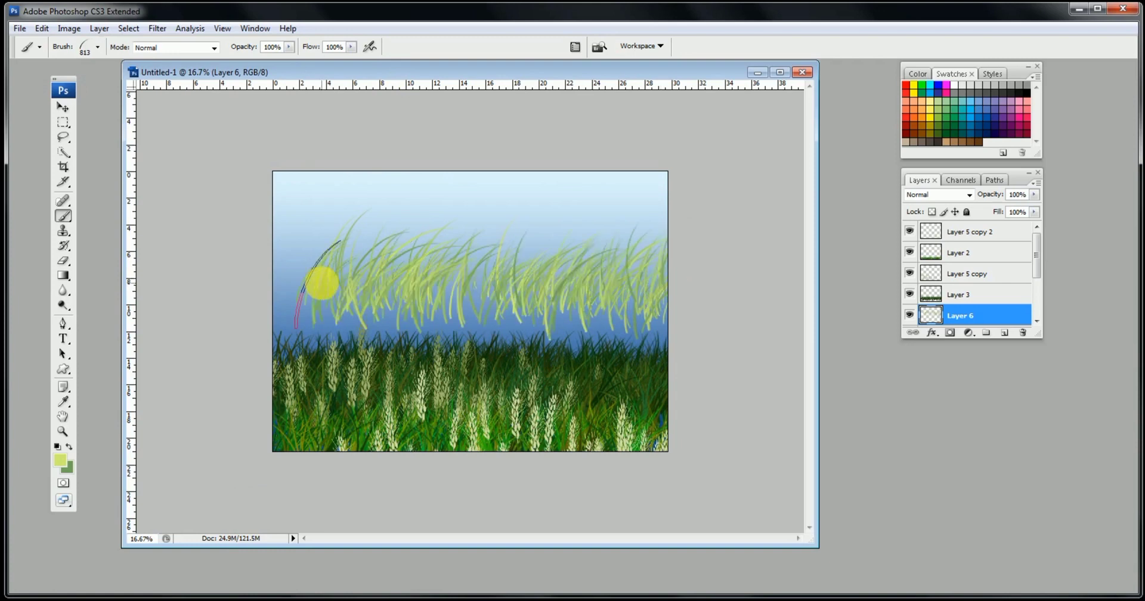
Bring the light green grass layer to the top of the stack, lower it into the foreground and duplicate it.
{"action": "left_click", "coordinate": [63, 107]}
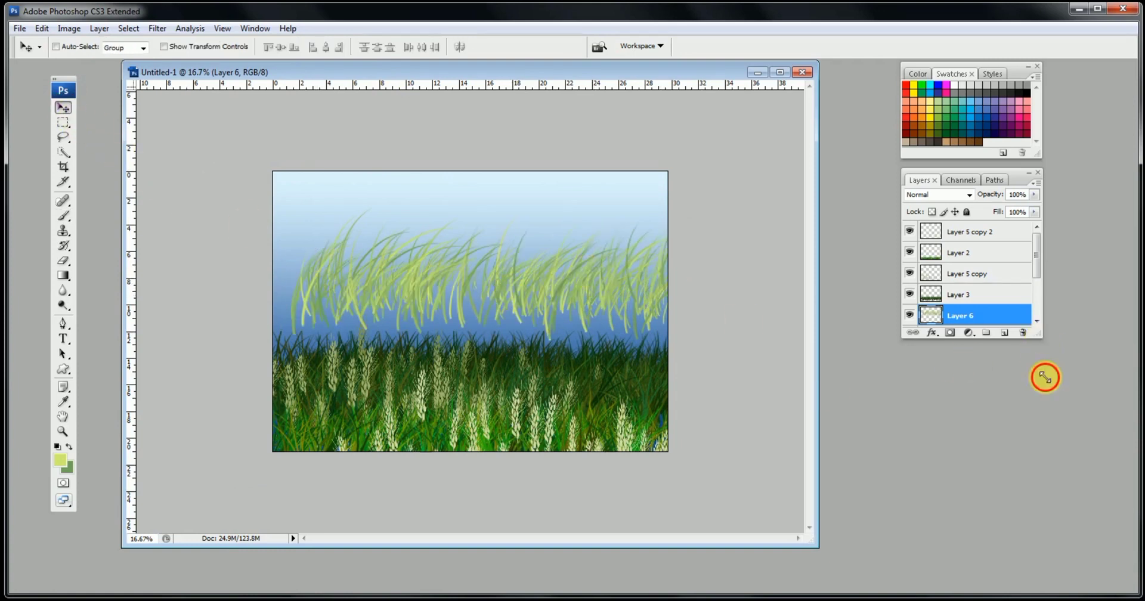
{"action": "left_click_drag", "start_coordinate": [1045, 377], "coordinate": [1048, 505]}
{"action": "left_click_drag", "start_coordinate": [961, 311], "coordinate": [960, 230]}
{"action": "left_click_drag", "start_coordinate": [485, 266], "coordinate": [448, 284]}
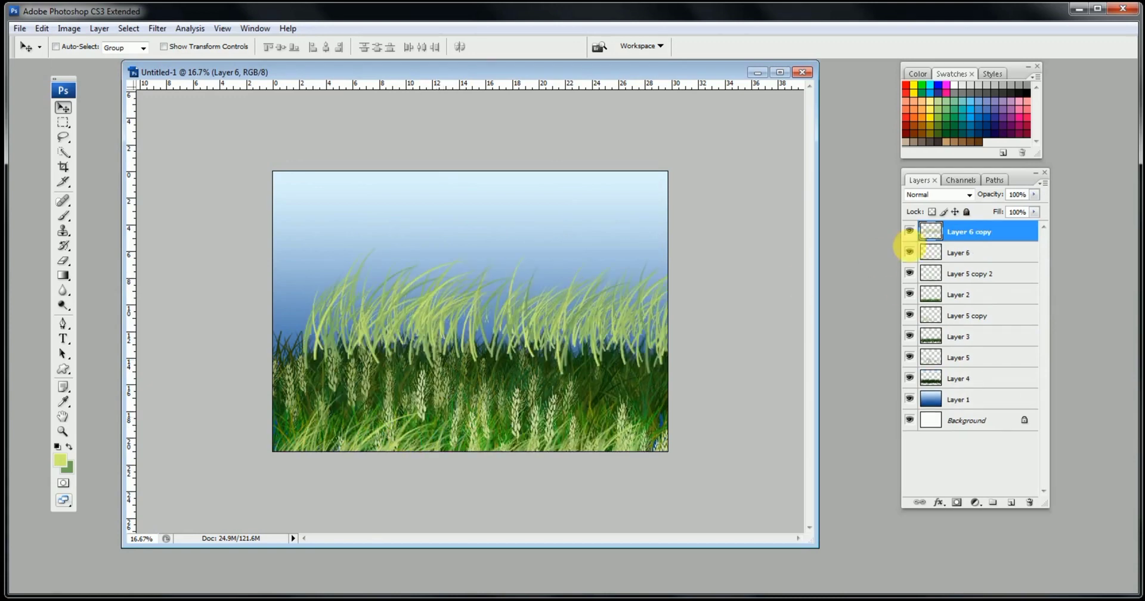
Place the light grass copy below Layer 5 copy and move it down to the lower left of the field.
{"action": "left_click_drag", "start_coordinate": [909, 251], "coordinate": [954, 334]}
{"action": "left_click_drag", "start_coordinate": [537, 337], "coordinate": [537, 374]}
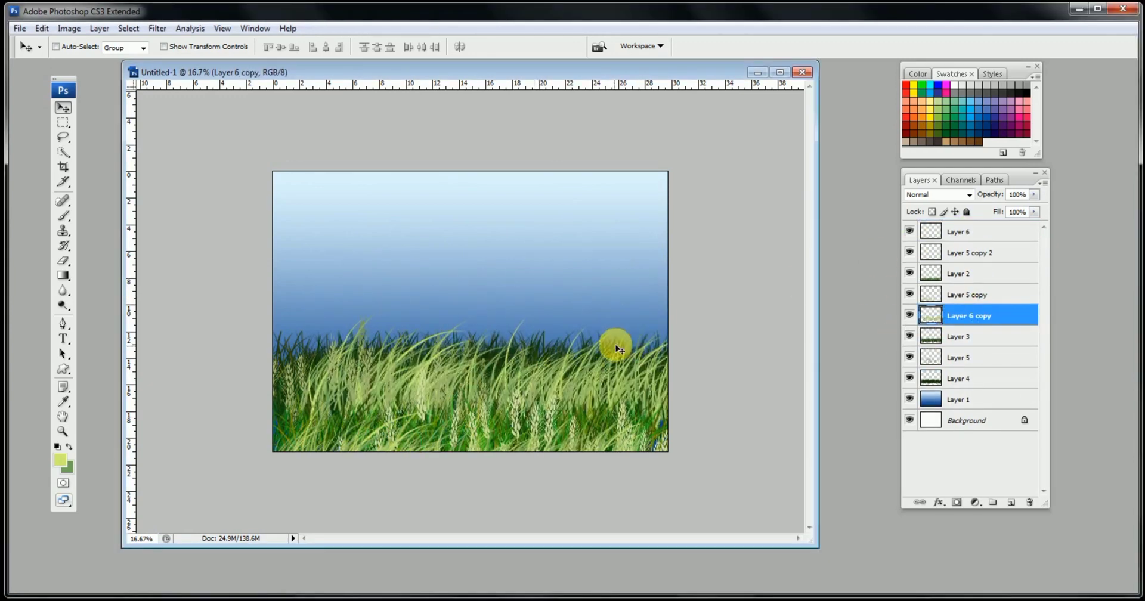
{"action": "left_click_drag", "start_coordinate": [617, 348], "coordinate": [362, 410]}
Darken the light grass copy with a Curves point at input 166, output 41.
{"action": "key", "text": "ctrl+m"}
{"action": "left_click_drag", "start_coordinate": [951, 268], "coordinate": [970, 312]}
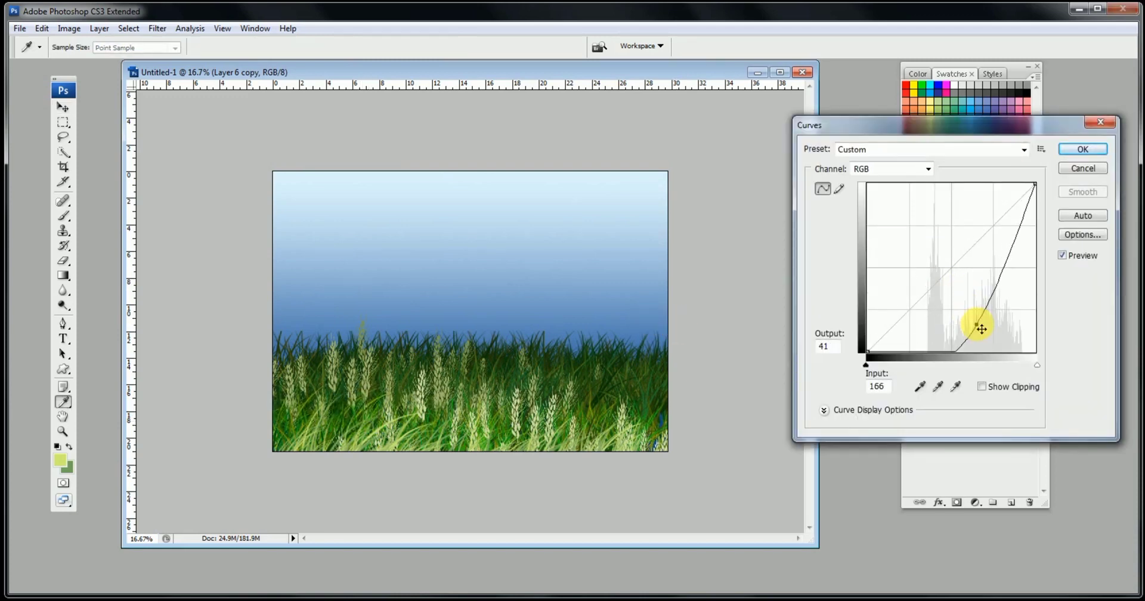
{"action": "left_click", "coordinate": [1084, 149]}
Duplicate the darkened grass, flip the copy horizontally and place it on the right side of the field.
{"action": "left_click_drag", "start_coordinate": [307, 404], "coordinate": [433, 310], "text": "alt"}
{"action": "left_click", "coordinate": [42, 29]}
{"action": "mouse_move", "coordinate": [109, 266]}
{"action": "left_click", "coordinate": [277, 414]}
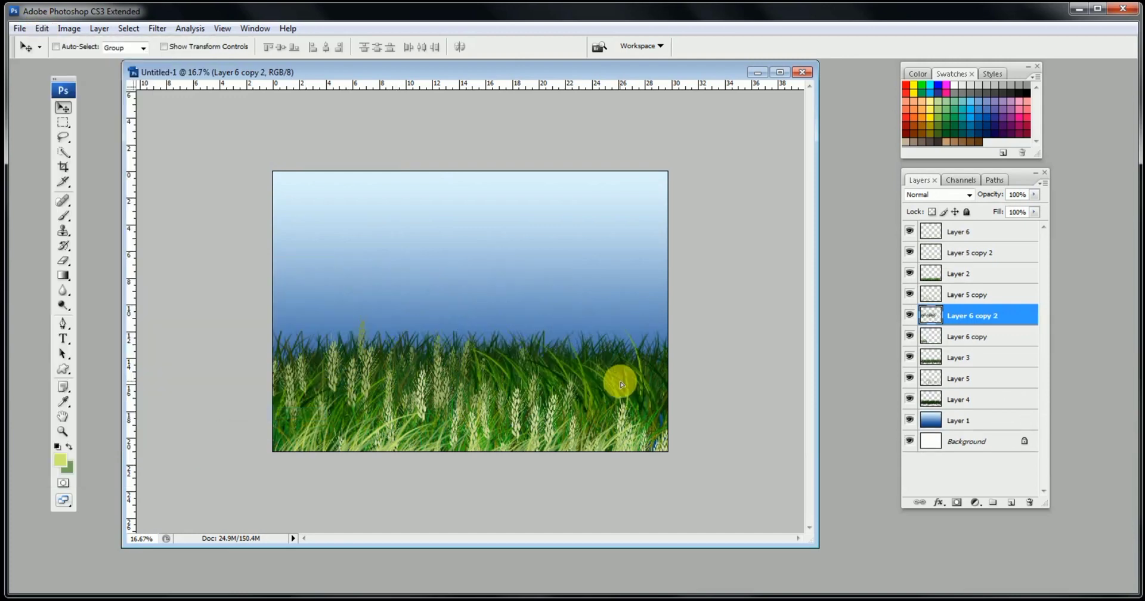
Stretch the flipped grass on the right to 142.9% of its height.
{"action": "key", "text": "ctrl+t"}
{"action": "left_click_drag", "start_coordinate": [750, 327], "coordinate": [762, 263]}
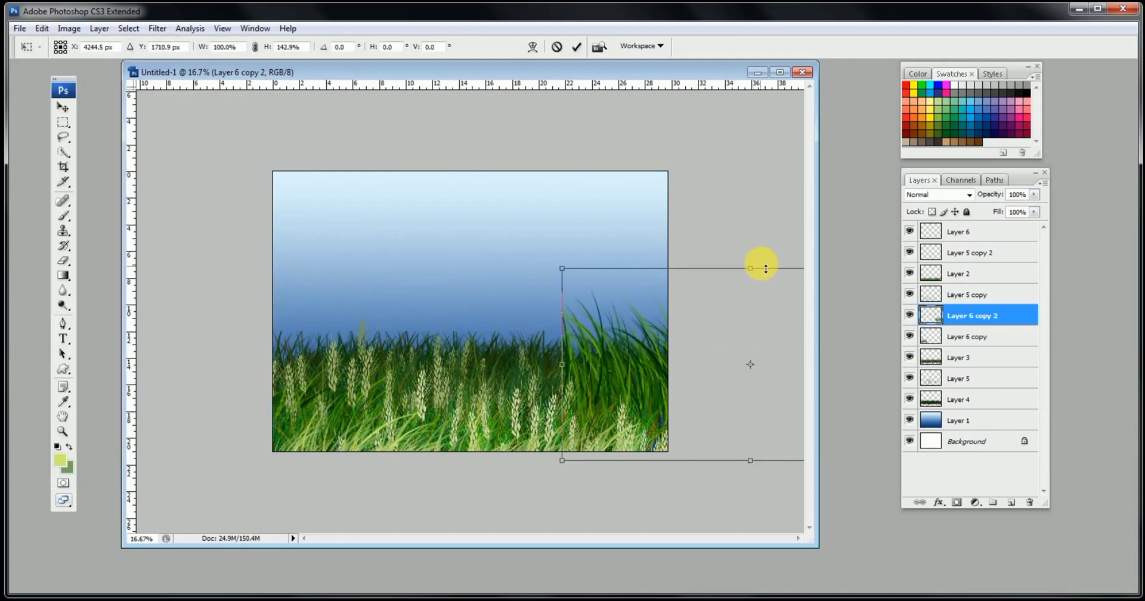
{"action": "key", "text": "Return"}
Select the foreground wheat ear layer, Layer 5 copy 2, and place a duplicate of it lower and slightly left.
{"action": "key", "text": "ctrl+plus"}
{"action": "left_click", "coordinate": [405, 464], "text": "ctrl"}
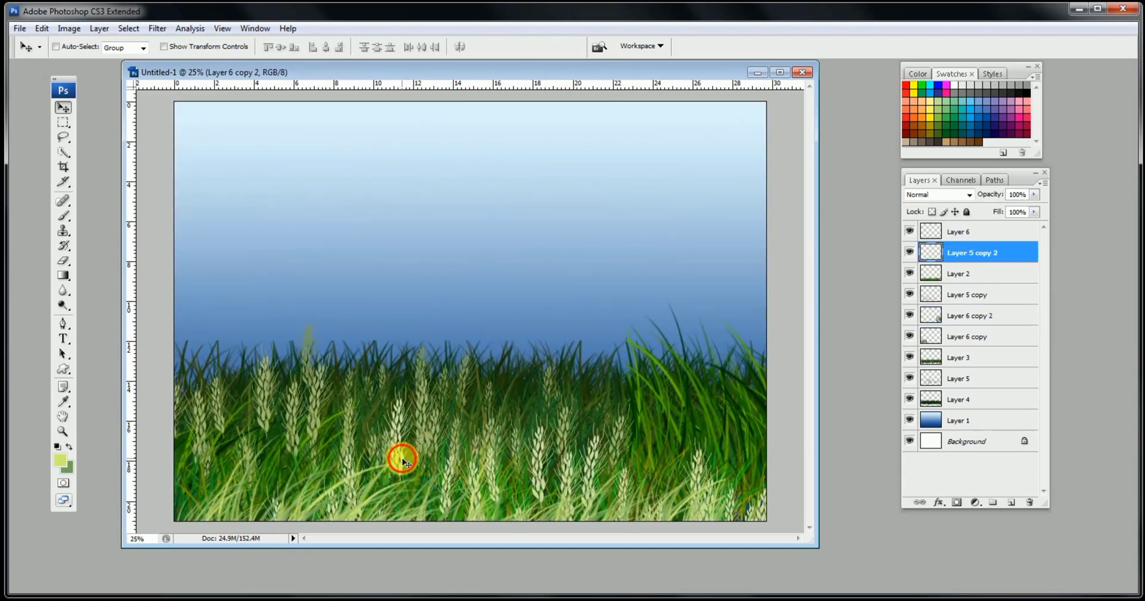
{"action": "left_click", "coordinate": [386, 468], "text": "ctrl"}
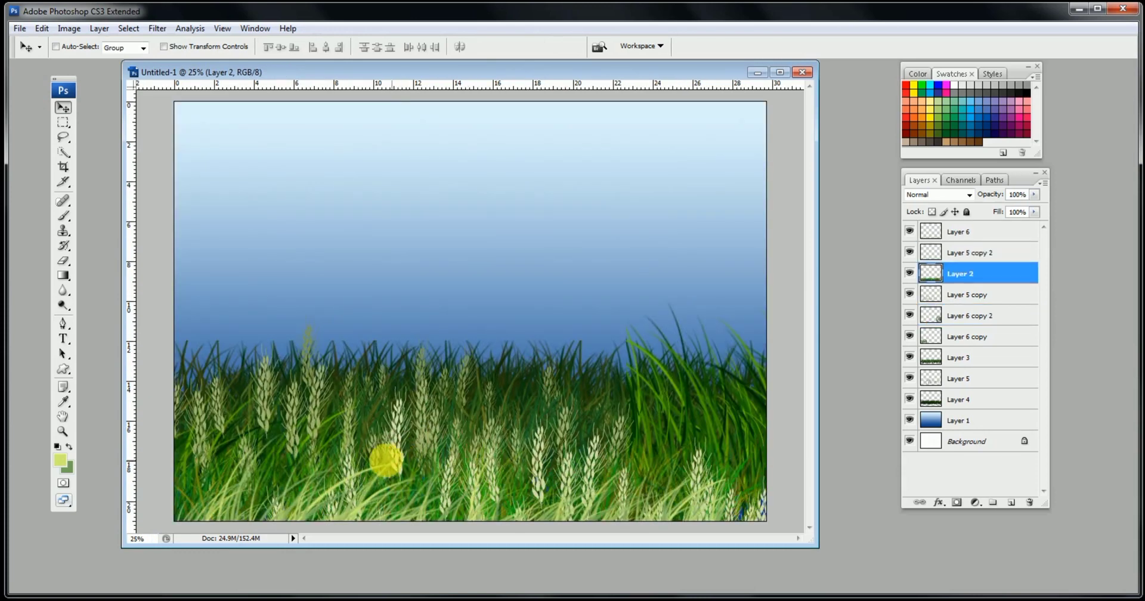
{"action": "left_click", "coordinate": [397, 455], "text": "ctrl"}
{"action": "left_click", "coordinate": [396, 419], "text": "ctrl"}
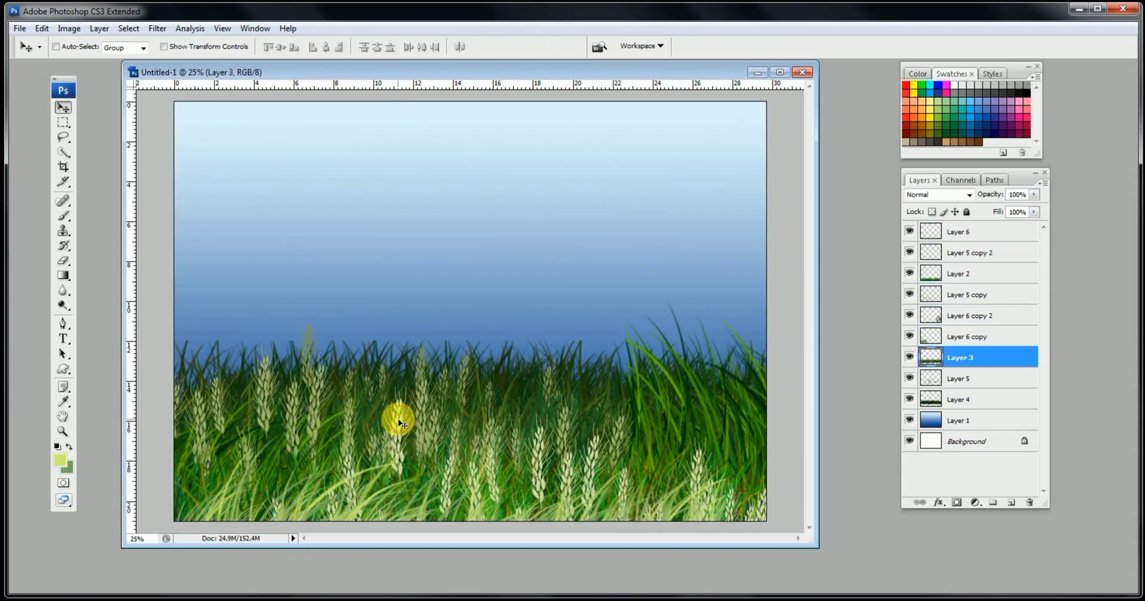
{"action": "key", "text": "ctrl+minus"}
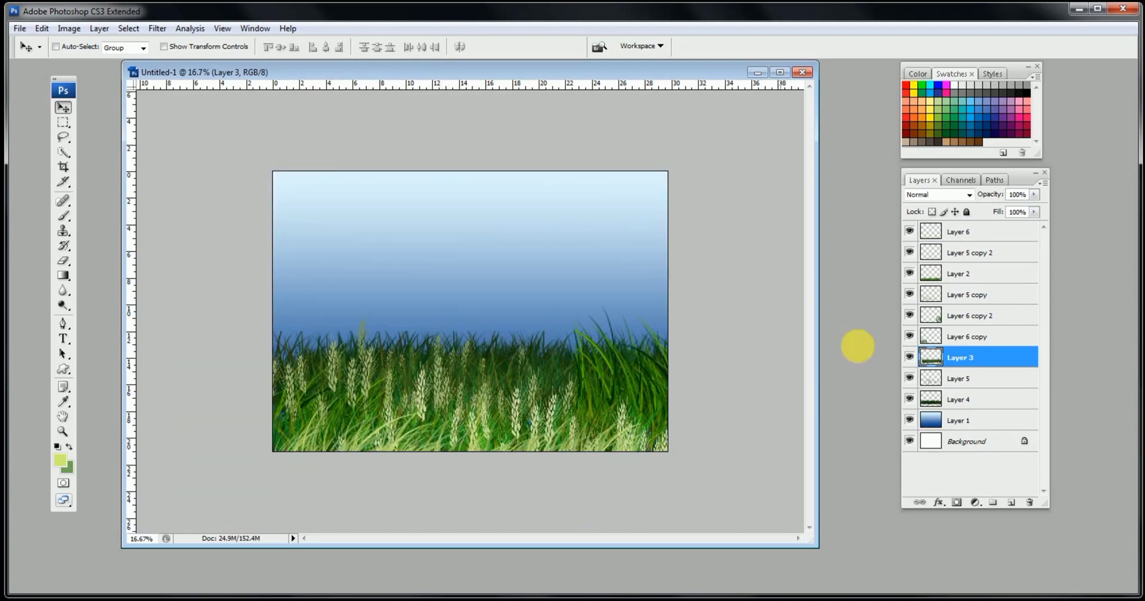
{"action": "left_click", "coordinate": [973, 253]}
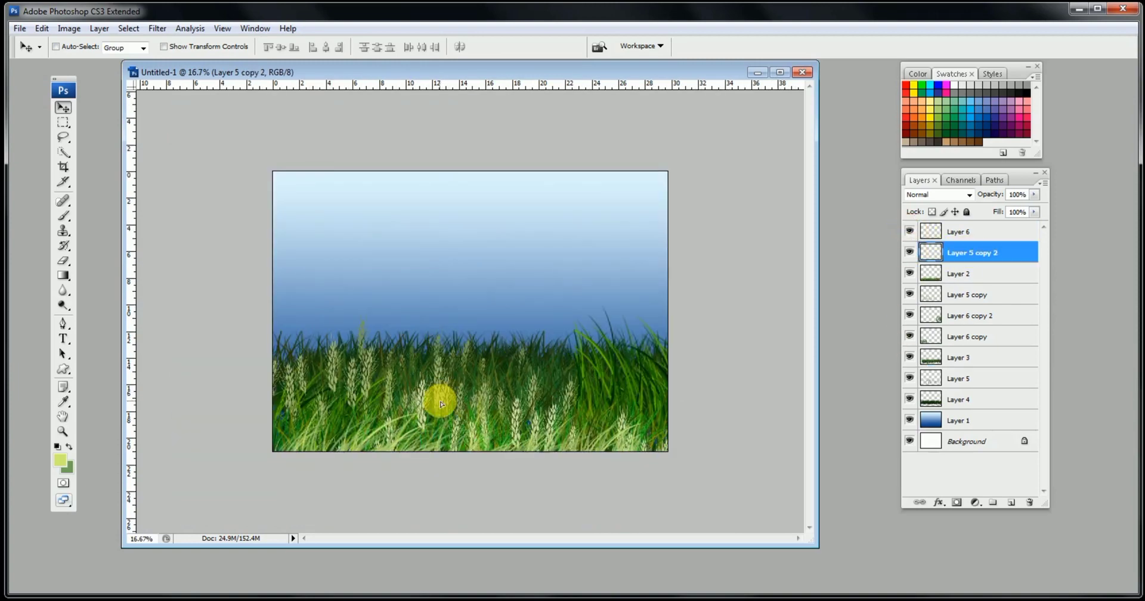
{"action": "left_click_drag", "start_coordinate": [440, 398], "coordinate": [429, 433]}
{"action": "key", "text": "ctrl+plus"}
{"action": "key", "text": "ctrl+minus"}
Add a new empty layer directly above the blue sky gradient, Layer 1.
{"action": "left_click_drag", "start_coordinate": [470, 326], "coordinate": [470, 290], "text": "ctrl"}
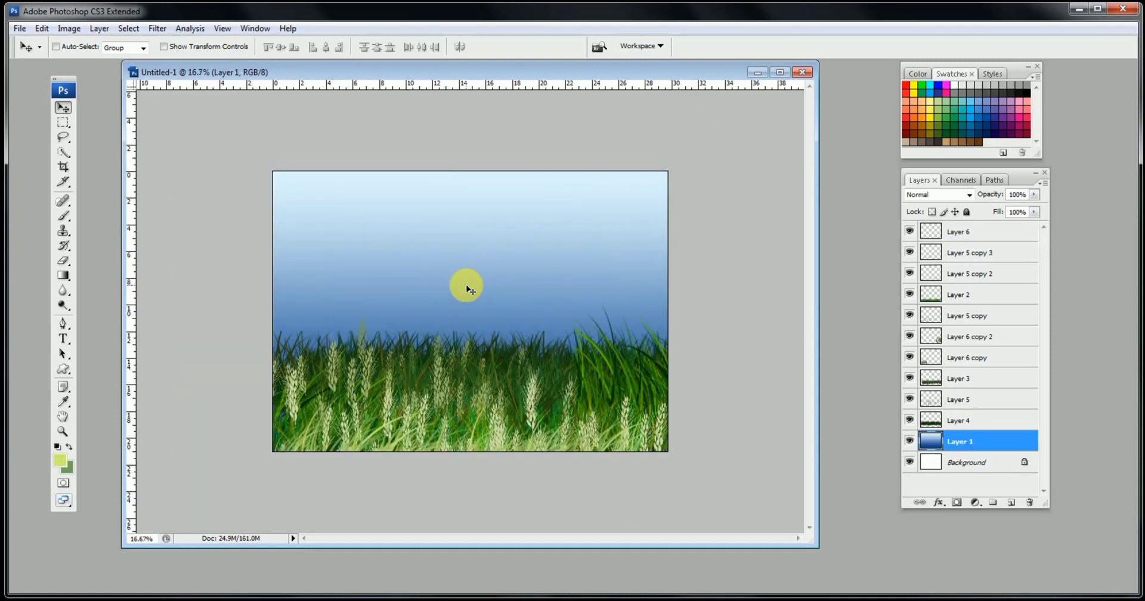
{"action": "left_click", "coordinate": [472, 286]}
{"action": "key", "text": "ctrl+minus"}
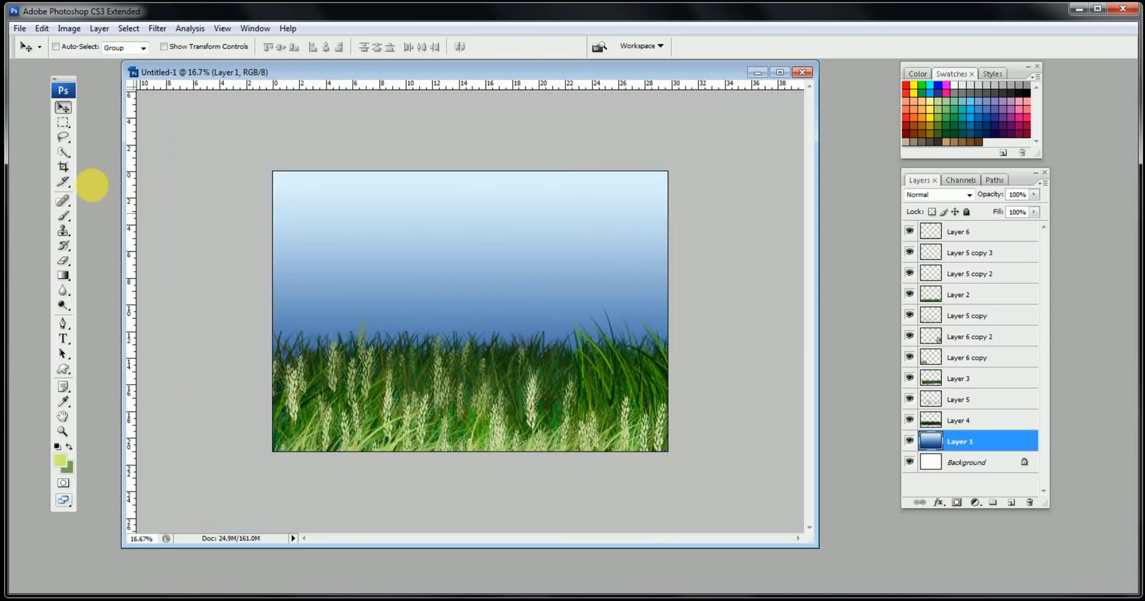
{"action": "left_click", "coordinate": [63, 137]}
{"action": "left_click", "coordinate": [1011, 503]}
Outline a freehand cloud shape in the upper sky with the Lasso tool and feather the selection heavily.
{"action": "key", "text": "ctrl+plus"}
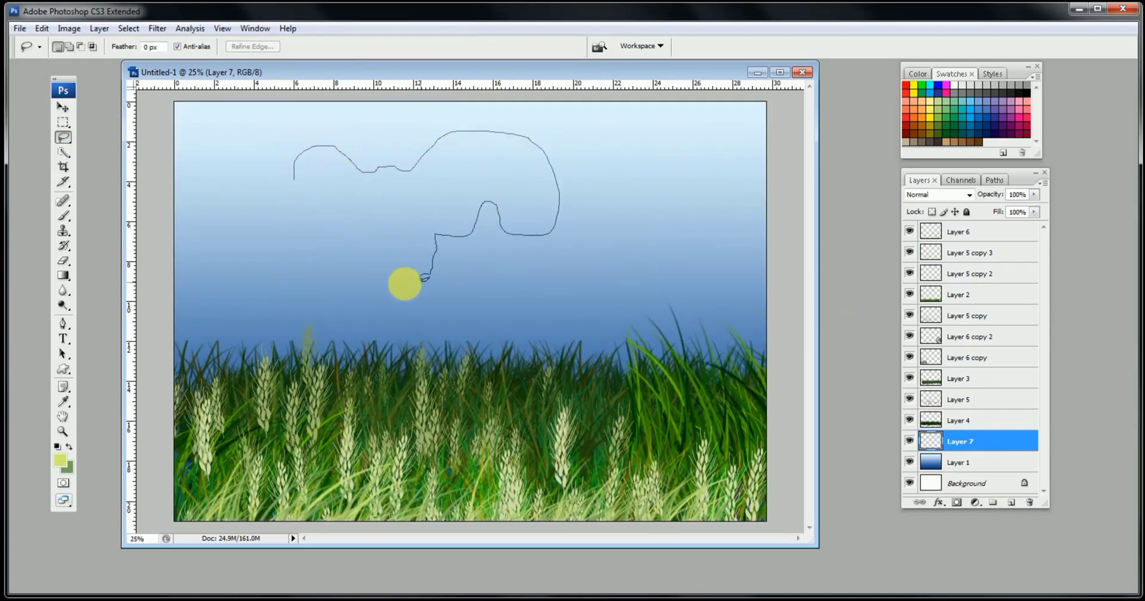
{"action": "left_click_drag", "start_coordinate": [250, 256], "coordinate": [295, 182]}
{"action": "right_click", "coordinate": [358, 200]}
{"action": "left_click", "coordinate": [396, 242]}
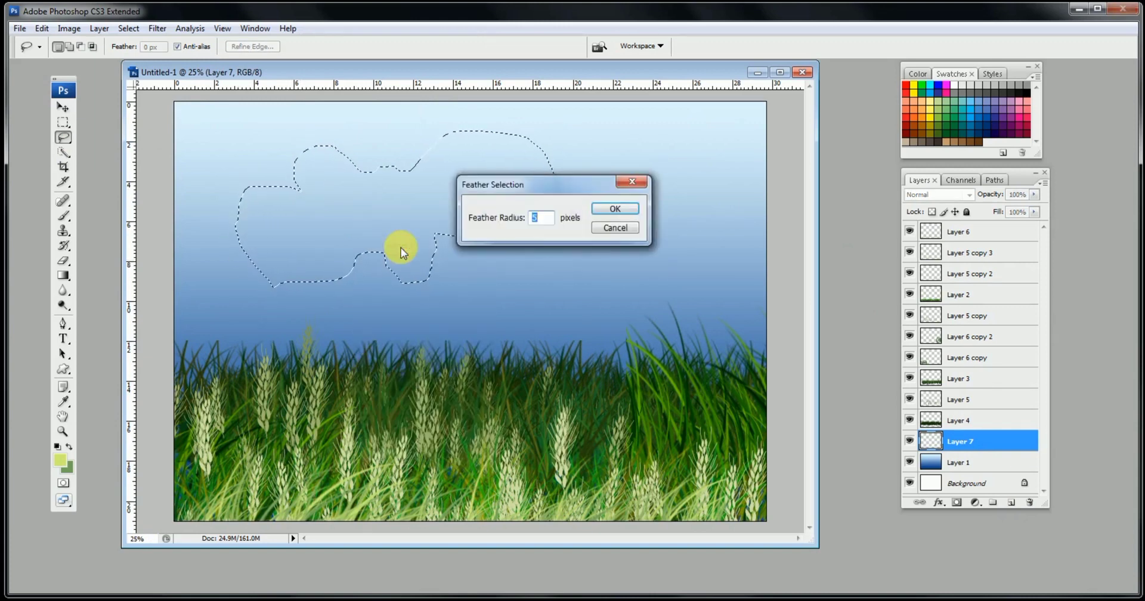
{"action": "key", "text": "Return"}
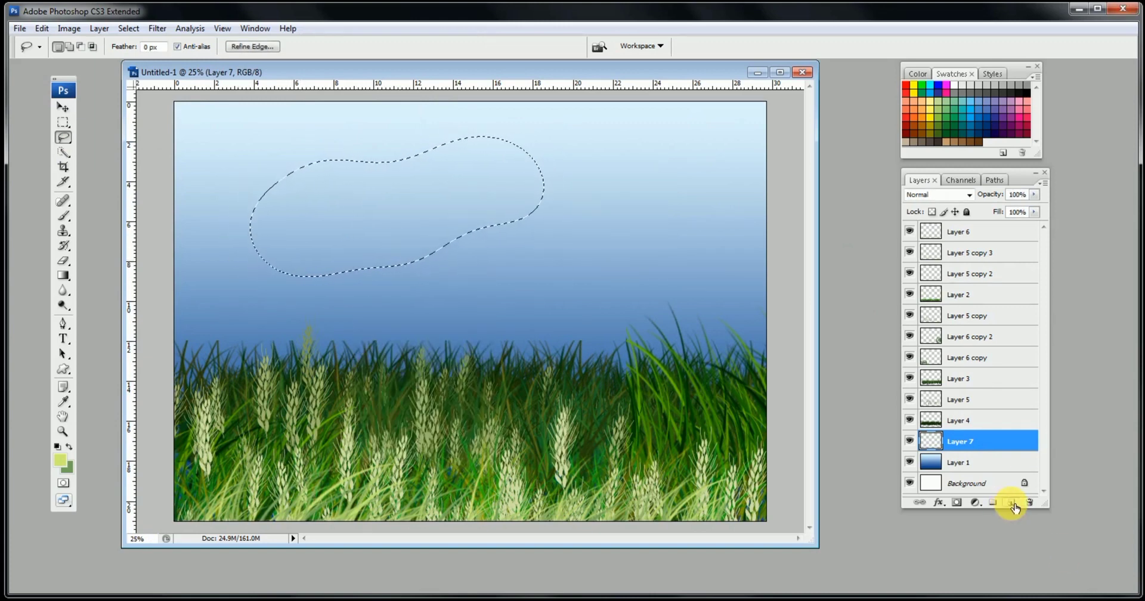
Fill the feathered cloud selection on Layer 7 with white (ffffff) and clear the selection.
{"action": "left_click", "coordinate": [59, 459]}
{"action": "left_click_drag", "start_coordinate": [429, 200], "coordinate": [380, 157]}
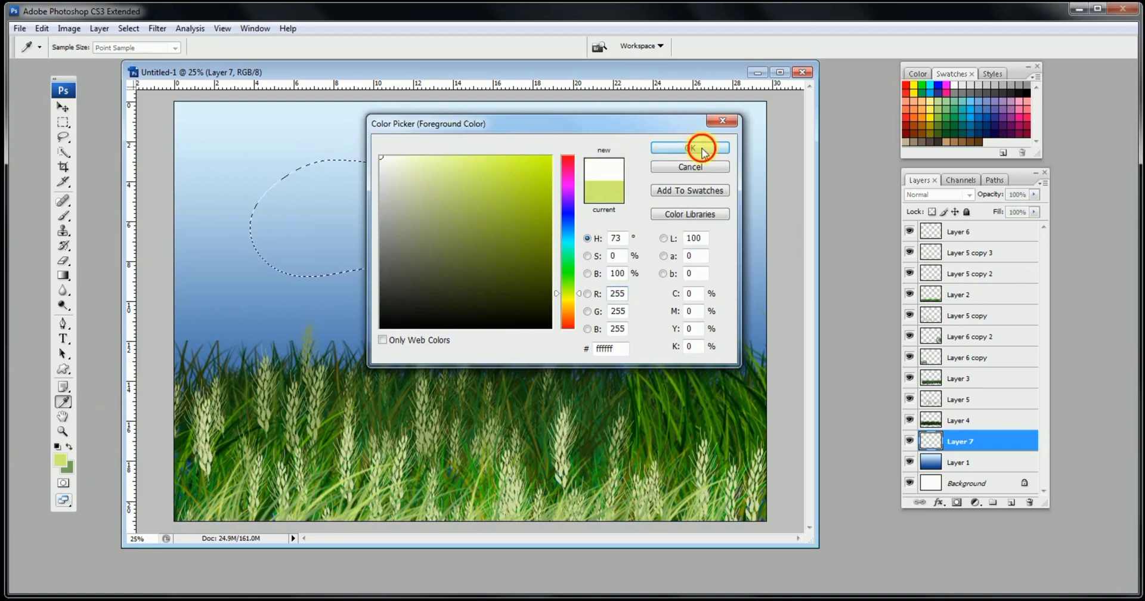
{"action": "left_click", "coordinate": [702, 149]}
{"action": "left_click_drag", "start_coordinate": [63, 231], "coordinate": [113, 242]}
{"action": "left_click_drag", "start_coordinate": [63, 279], "coordinate": [98, 289]}
{"action": "left_click", "coordinate": [372, 254]}
{"action": "left_click", "coordinate": [63, 123]}
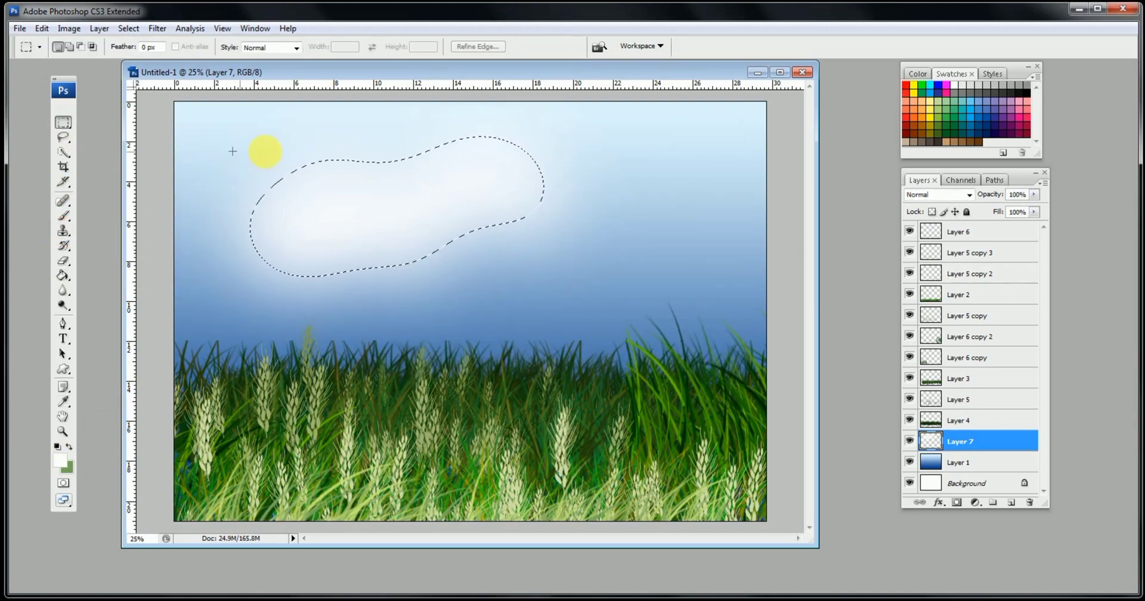
Thin out parts of the white cloud with a soft 618 px eraser at 40% opacity.
{"action": "left_click", "coordinate": [70, 259]}
{"action": "left_click", "coordinate": [98, 47]}
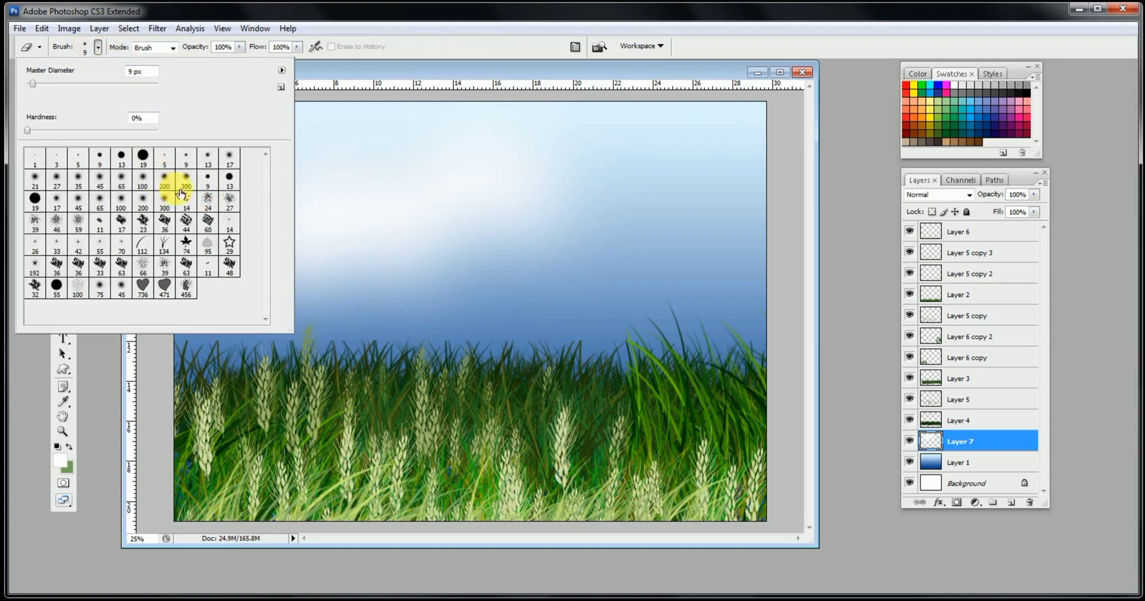
{"action": "left_click", "coordinate": [374, 74]}
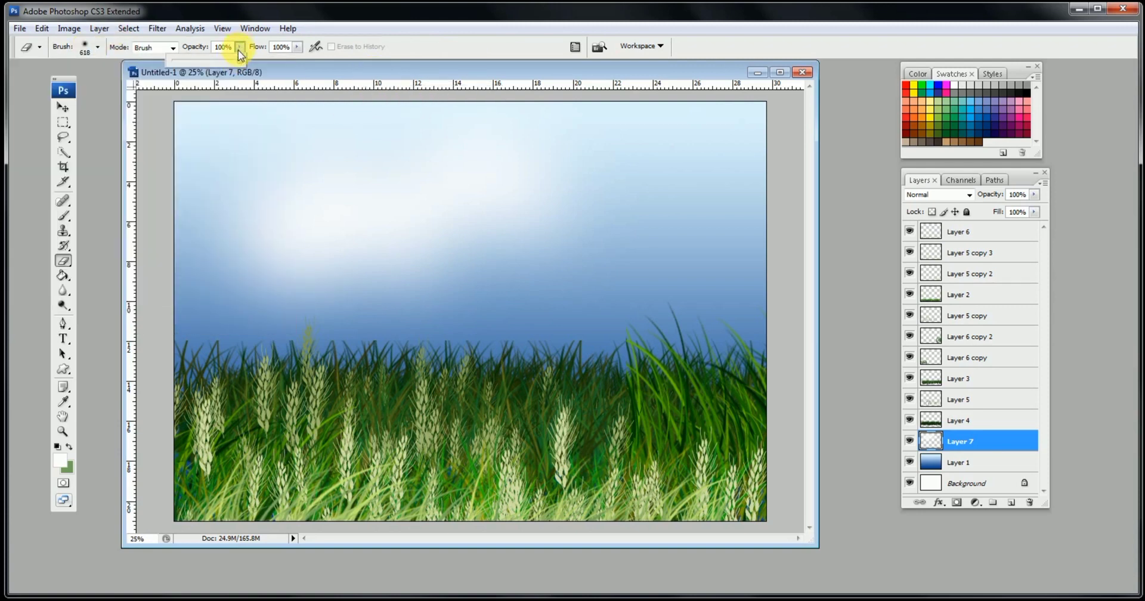
{"action": "mouse_move", "coordinate": [438, 194]}
{"action": "left_mouse_down"}
{"action": "mouse_move", "coordinate": [430, 215]}
{"action": "mouse_move", "coordinate": [471, 199]}
{"action": "mouse_move", "coordinate": [299, 191]}
{"action": "mouse_move", "coordinate": [351, 210]}
{"action": "left_mouse_up"}
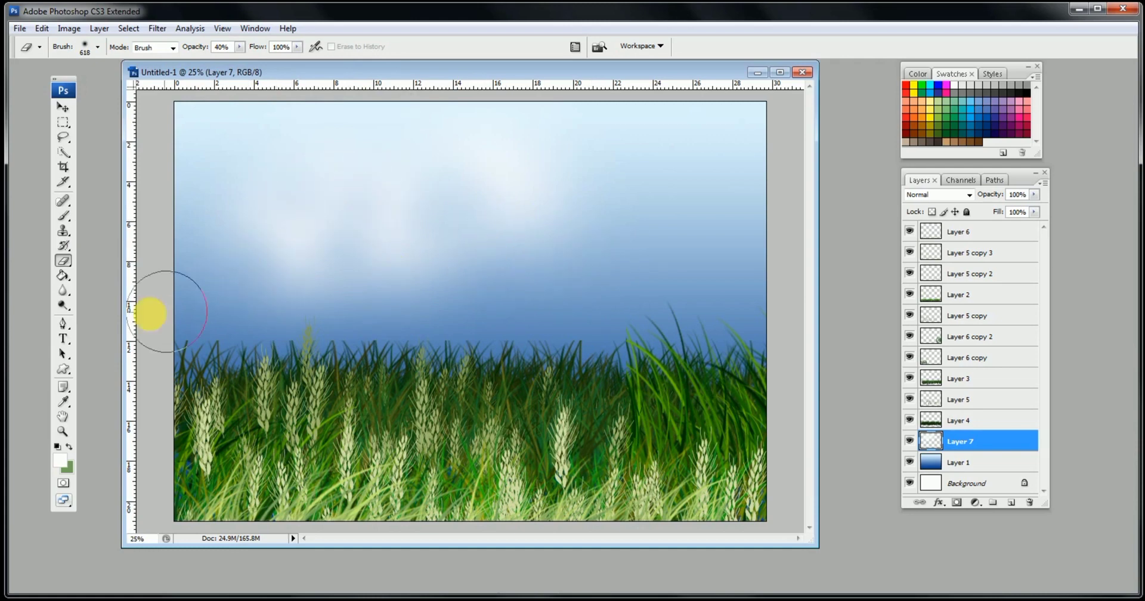
Paint white dabs on the cloud's middle and near the sky's left edge with a soft 764 px brush at full opacity.
{"action": "left_click", "coordinate": [86, 51]}
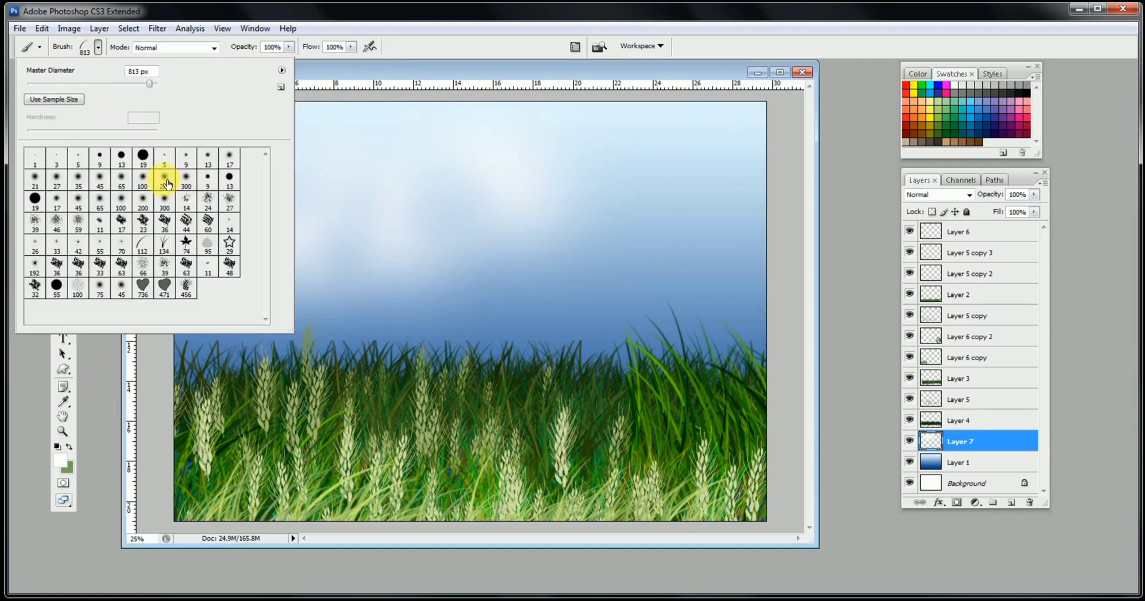
{"action": "left_click", "coordinate": [361, 79]}
{"action": "left_click", "coordinate": [392, 190]}
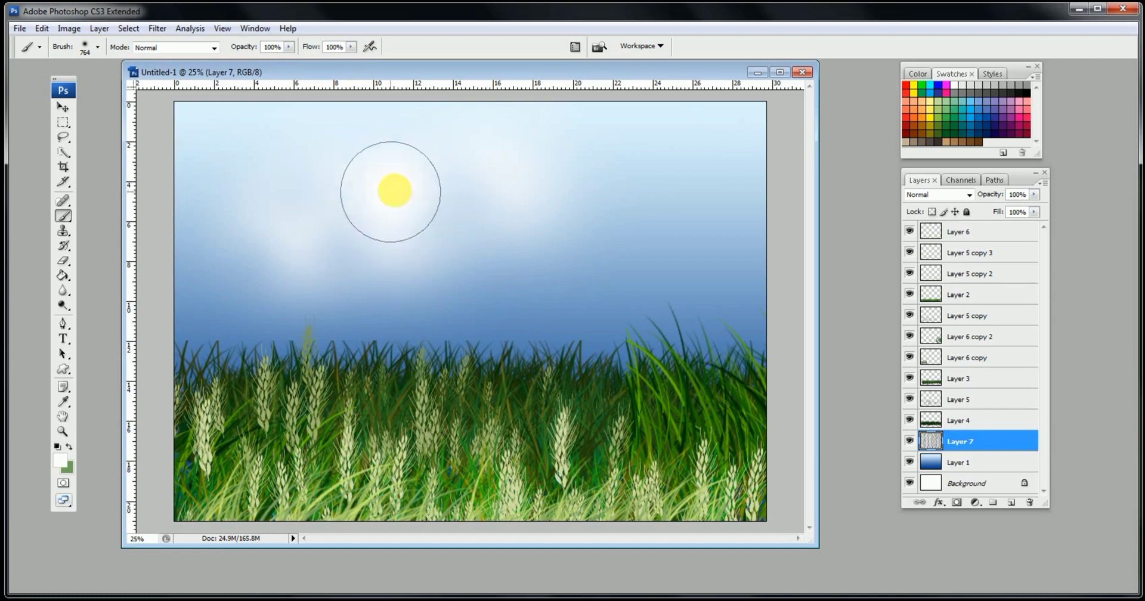
{"action": "left_click", "coordinate": [421, 192]}
{"action": "left_click", "coordinate": [224, 204]}
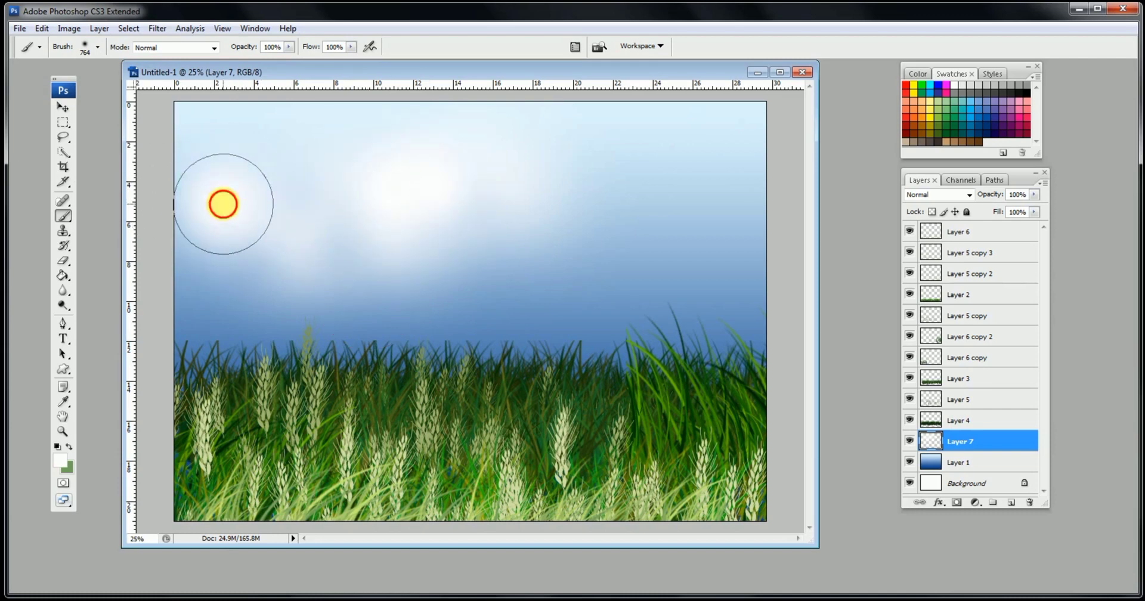
Shift the cloud layer slightly right and down, and soften its cut-off left edge with the 40% opacity eraser.
{"action": "left_click", "coordinate": [63, 108]}
{"action": "left_click_drag", "start_coordinate": [222, 197], "coordinate": [344, 204]}
{"action": "left_click_drag", "start_coordinate": [177, 256], "coordinate": [230, 272]}
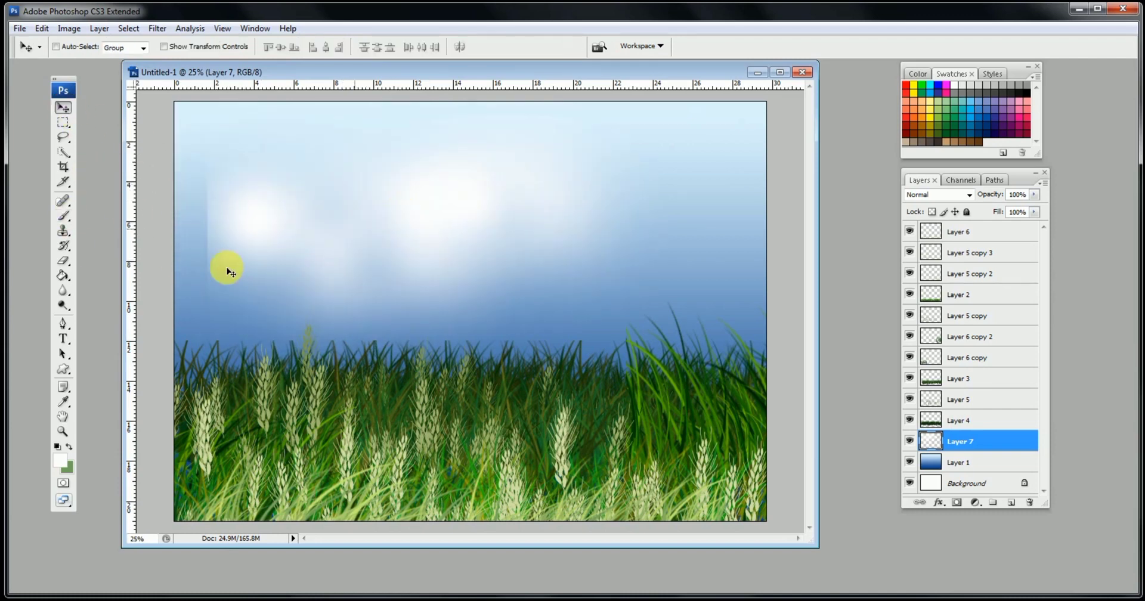
{"action": "left_click", "coordinate": [63, 260]}
{"action": "left_click_drag", "start_coordinate": [418, 191], "coordinate": [201, 209]}
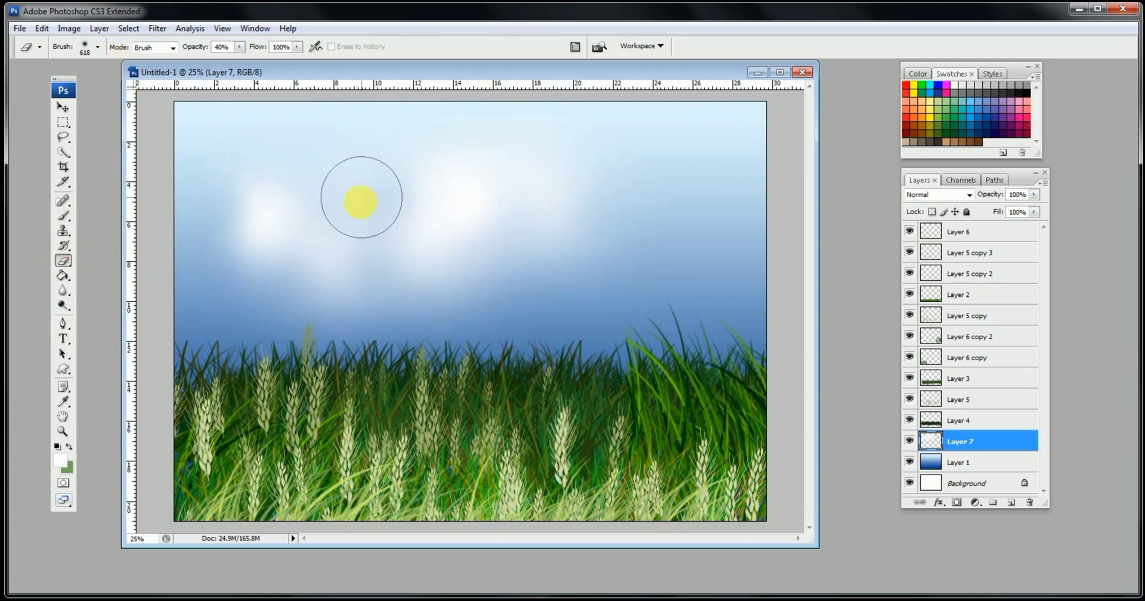
Place a transformed duplicate of the cloud in the upper right sky and soften it with the 40% opacity eraser.
{"action": "left_click", "coordinate": [63, 108]}
{"action": "left_click_drag", "start_coordinate": [447, 210], "coordinate": [691, 146]}
{"action": "key", "text": "ctrl+t"}
{"action": "key", "text": "Return"}
{"action": "left_click", "coordinate": [63, 261]}
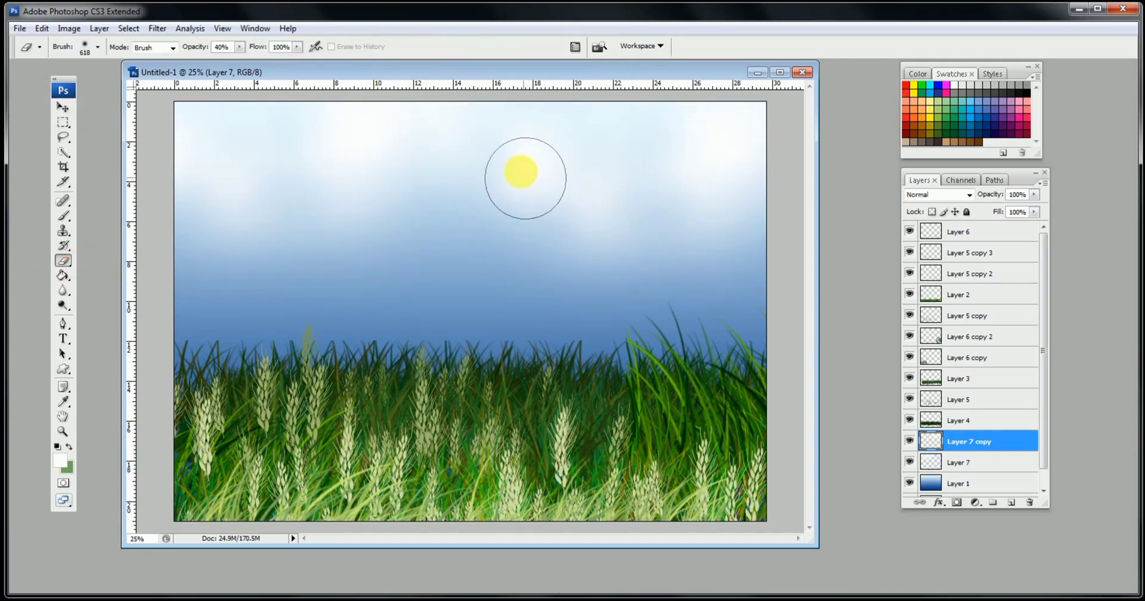
{"action": "left_click", "coordinate": [520, 171]}
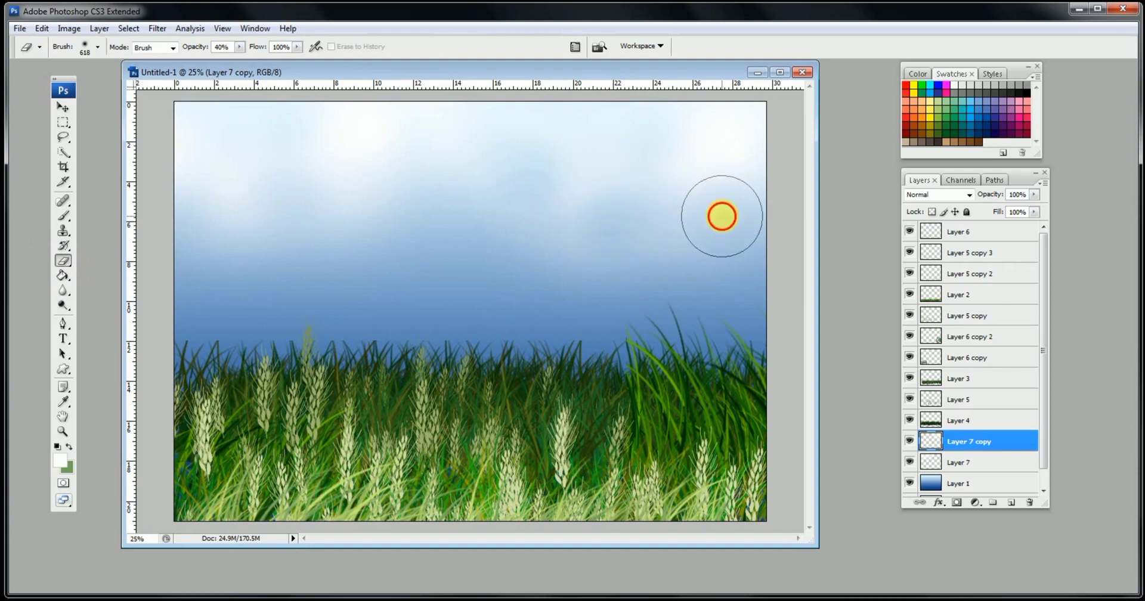
Duplicate Layer 7 copy, scale the new cloud to 53.8%, rotate it -176.9° and place it in the middle of the sky.
{"action": "left_click", "coordinate": [63, 106]}
{"action": "key", "text": "ctrl+minus"}
{"action": "left_click", "coordinate": [472, 231], "text": "ctrl"}
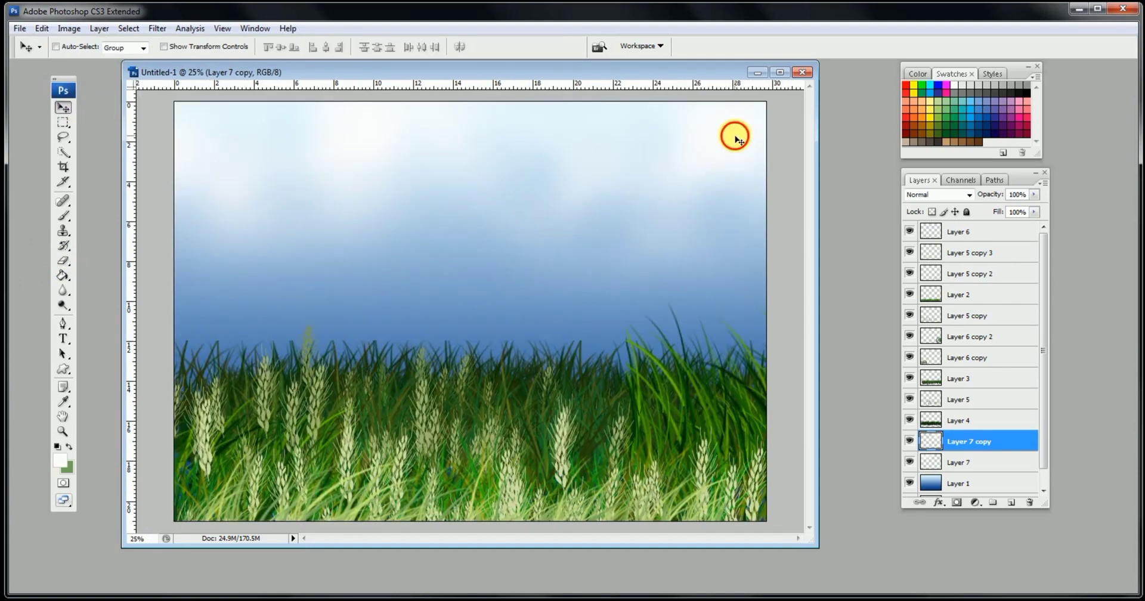
{"action": "key", "text": "ctrl+j"}
{"action": "key", "text": "ctrl+t"}
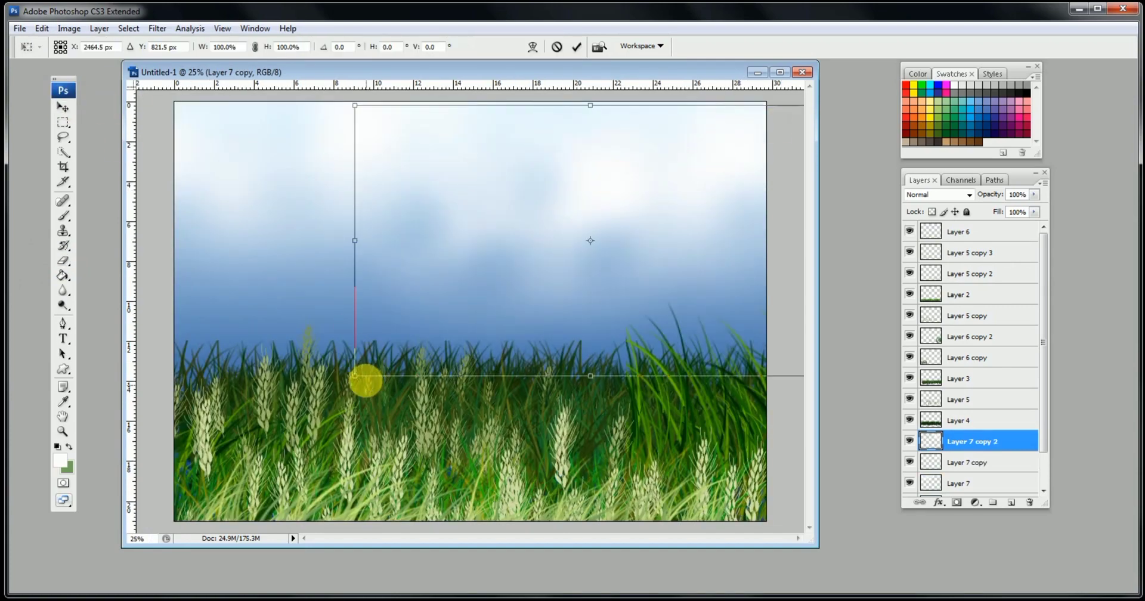
{"action": "left_click_drag", "start_coordinate": [357, 377], "coordinate": [572, 247]}
{"action": "left_click_drag", "start_coordinate": [685, 182], "coordinate": [499, 223]}
{"action": "left_click_drag", "start_coordinate": [650, 178], "coordinate": [361, 257]}
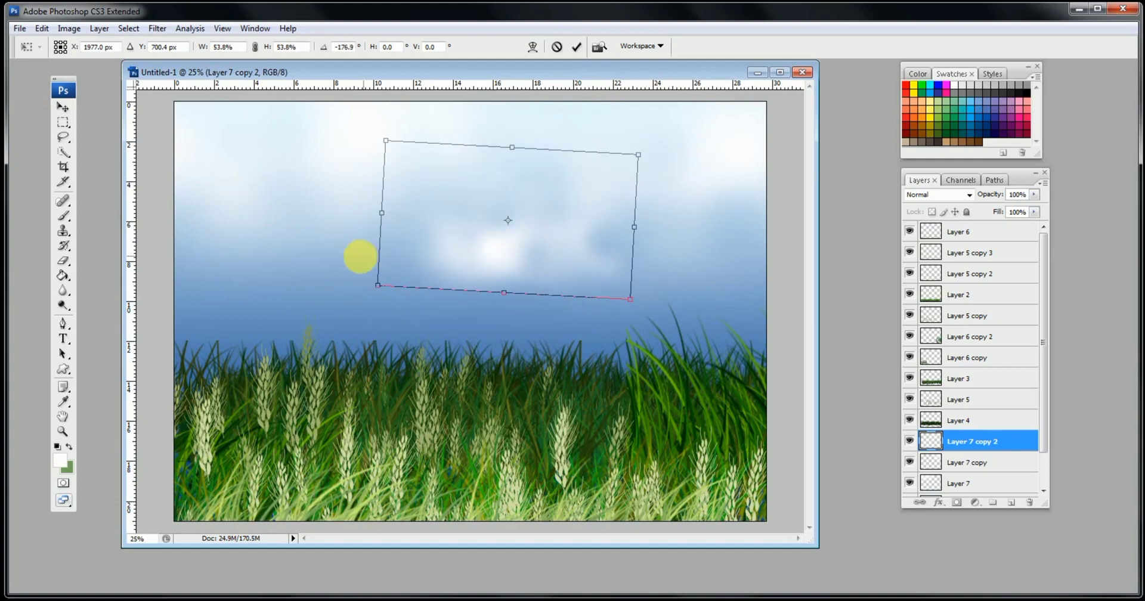
{"action": "key", "text": "Return"}
Soften the small middle cloud's hard lower edge with a 308 px eraser at 64% opacity.
{"action": "key", "text": "e"}
{"action": "left_click", "coordinate": [98, 47]}
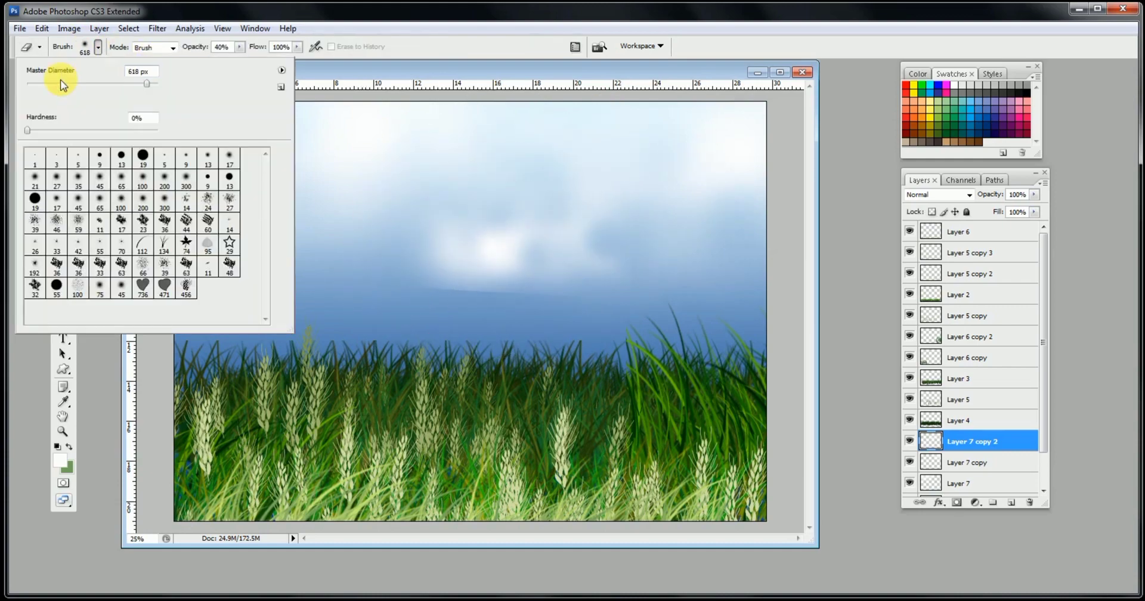
{"action": "left_click", "coordinate": [239, 46]}
{"action": "left_click", "coordinate": [97, 47]}
{"action": "left_click_drag", "start_coordinate": [113, 85], "coordinate": [134, 85]}
{"action": "mouse_move", "coordinate": [409, 282]}
{"action": "left_mouse_down"}
{"action": "mouse_move", "coordinate": [561, 305]}
{"action": "mouse_move", "coordinate": [456, 301]}
{"action": "left_mouse_up"}
Duplicate the small middle cloud across the lower sky and reshape a copy horizontally with Free Transform.
{"action": "left_click", "coordinate": [70, 110]}
{"action": "left_click_drag", "start_coordinate": [497, 252], "coordinate": [289, 248]}
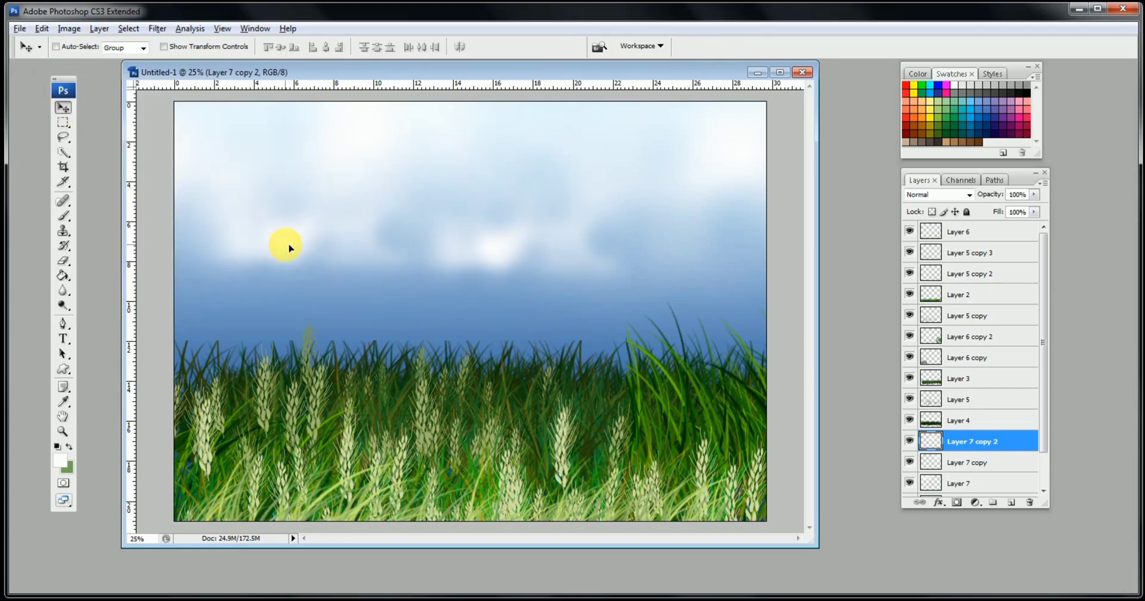
{"action": "key", "text": "ctrl+t"}
{"action": "left_click_drag", "start_coordinate": [481, 201], "coordinate": [149, 207]}
{"action": "left_click_drag", "start_coordinate": [319, 191], "coordinate": [561, 156]}
{"action": "key", "text": "Return"}
Move the Layer 7 copy 3 cloud slightly up and right, and soften its lower edge with a 463 px eraser.
{"action": "key", "text": "ctrl+minus"}
{"action": "left_click", "coordinate": [302, 289], "text": "ctrl"}
{"action": "mouse_move", "coordinate": [302, 290]}
{"action": "left_mouse_down"}
{"action": "mouse_move", "coordinate": [366, 274]}
{"action": "mouse_move", "coordinate": [345, 261]}
{"action": "left_mouse_up"}
{"action": "key", "text": "e"}
{"action": "left_click", "coordinate": [81, 47]}
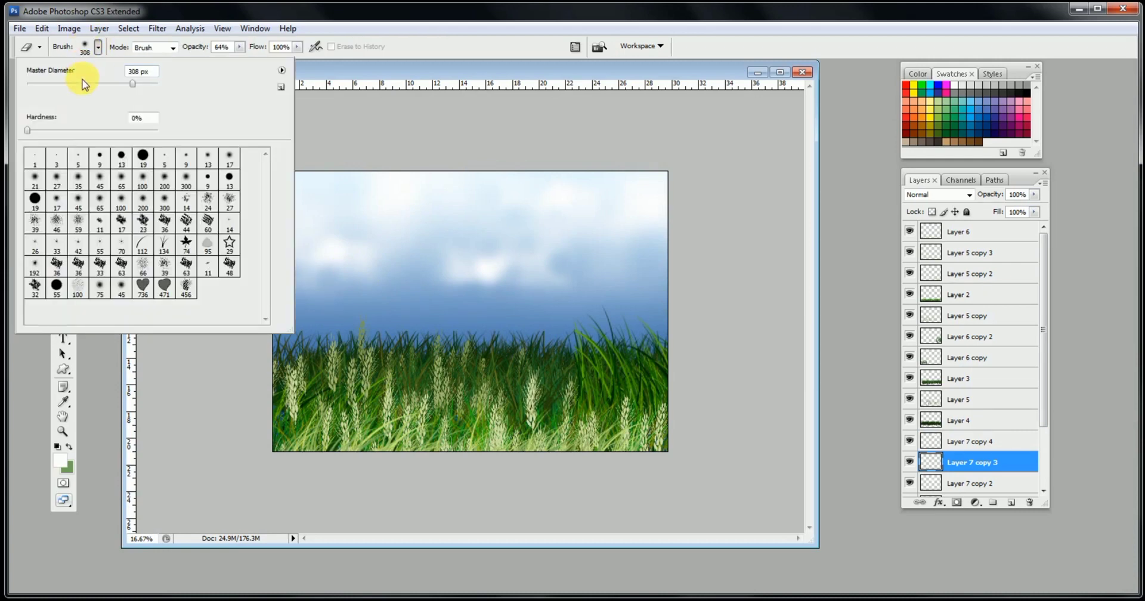
{"action": "left_click", "coordinate": [139, 84]}
{"action": "left_click", "coordinate": [372, 281]}
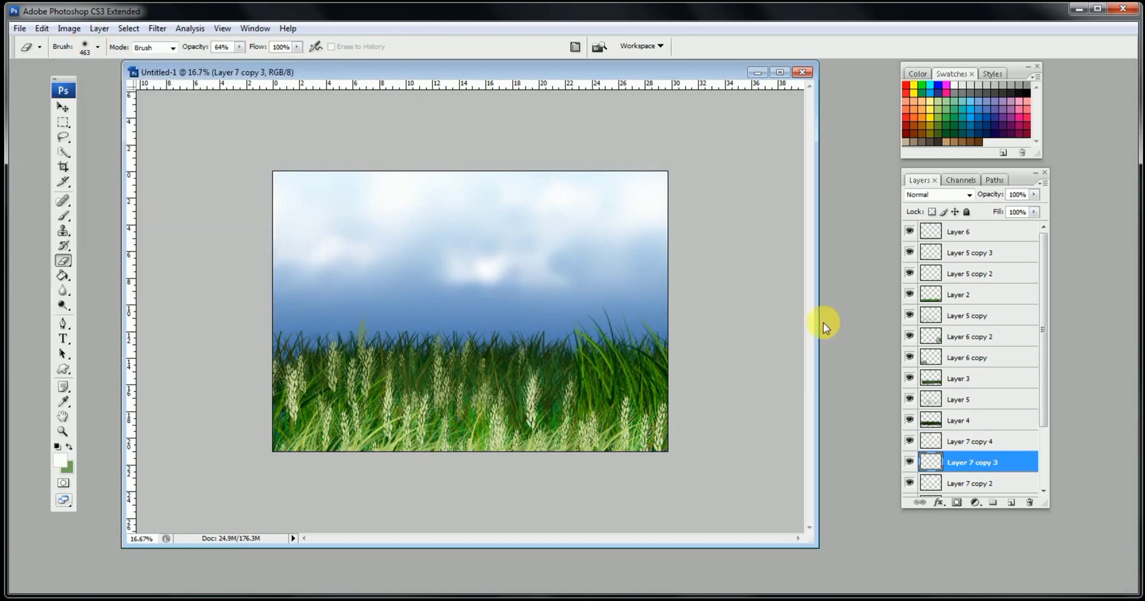
Select Layer 7 copy 2 and tone down its bright middle cloud with the 64% opacity eraser.
{"action": "left_click", "coordinate": [913, 440]}
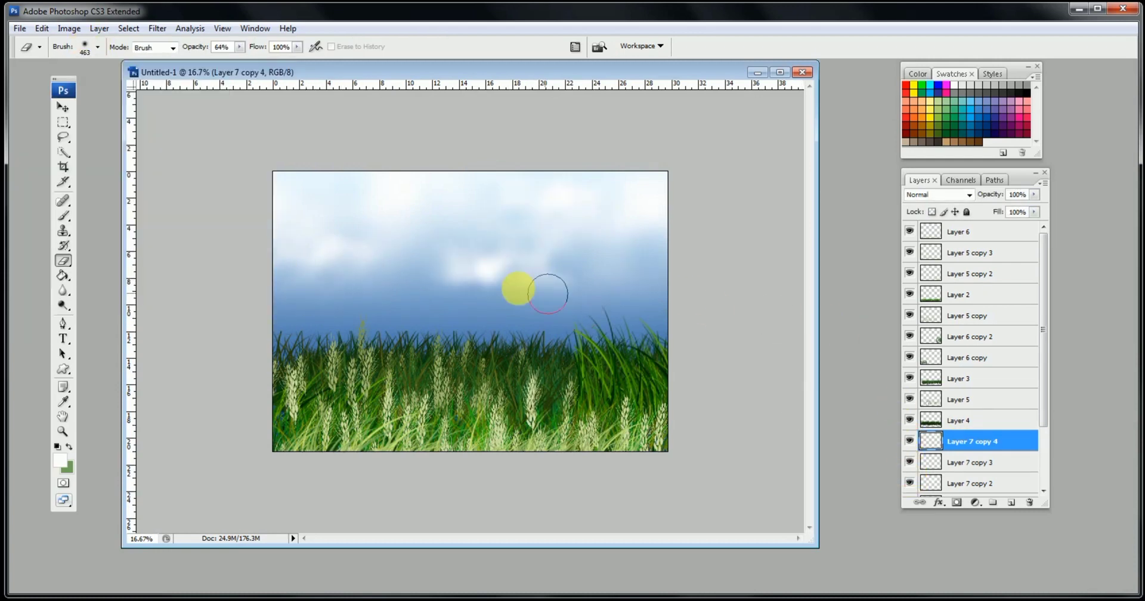
{"action": "left_click", "coordinate": [968, 484]}
{"action": "left_click", "coordinate": [511, 281], "text": "ctrl"}
{"action": "left_click", "coordinate": [64, 108]}
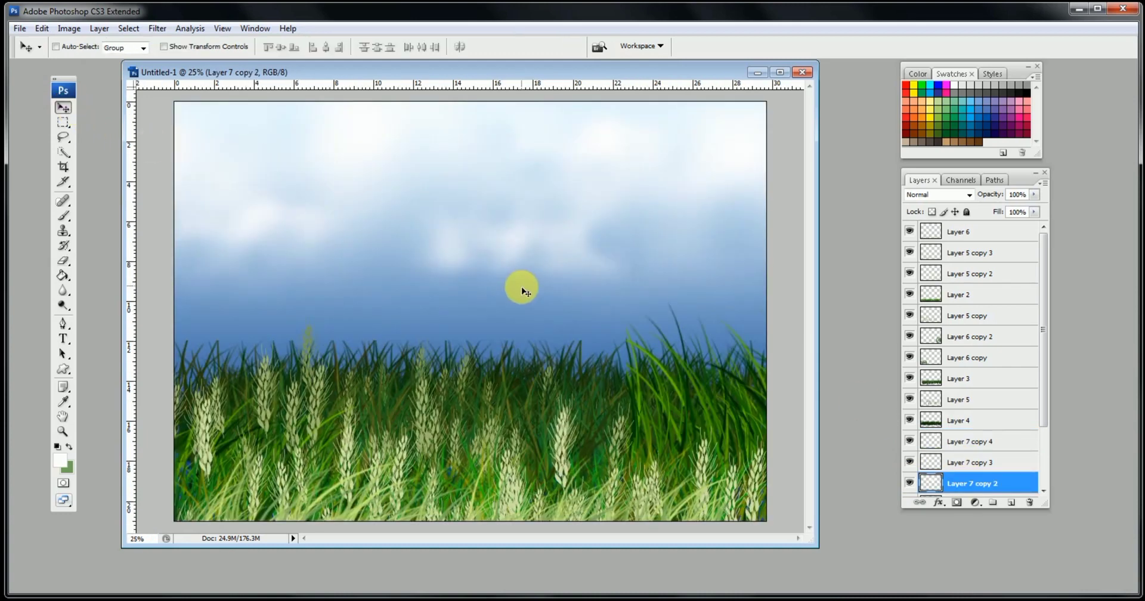